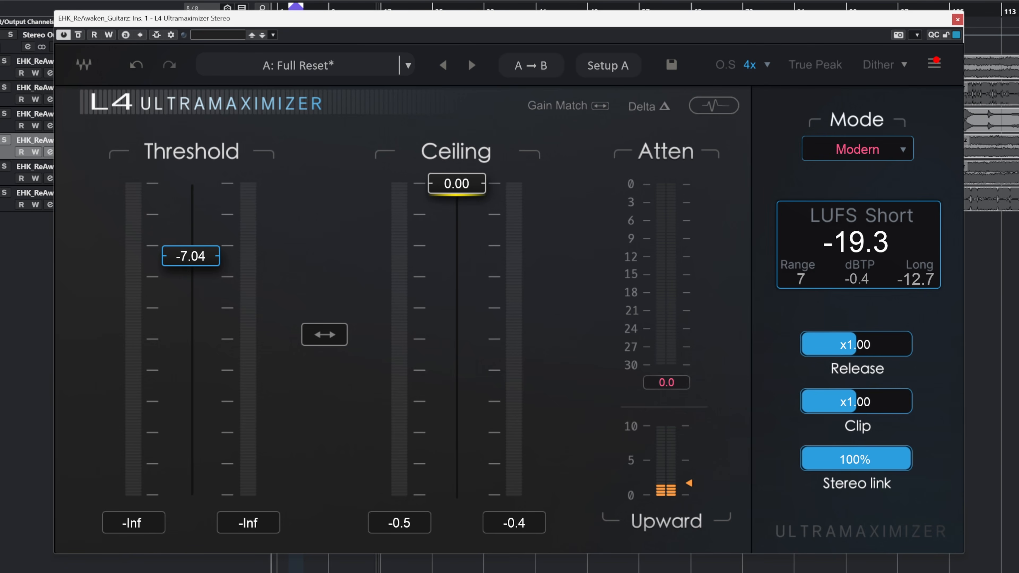
# Try the limiter's Threshold at 0.00 and -12.16, and return it to 0.00 beside the Ceiling link control.
pyautogui.moveTo(191, 256); pyautogui.dragTo(191, 184)
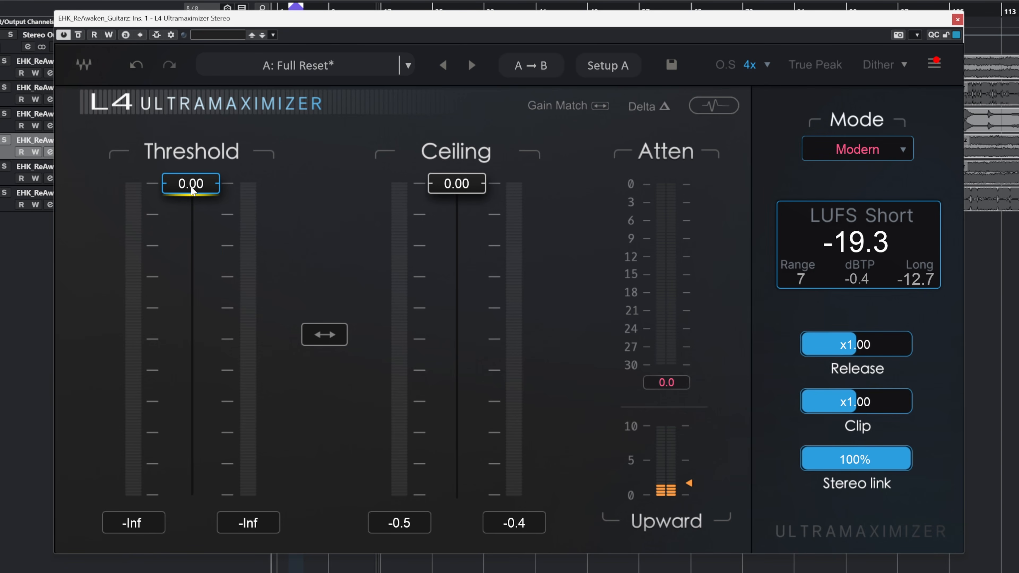
pyautogui.moveTo(192, 191); pyautogui.dragTo(191, 308)
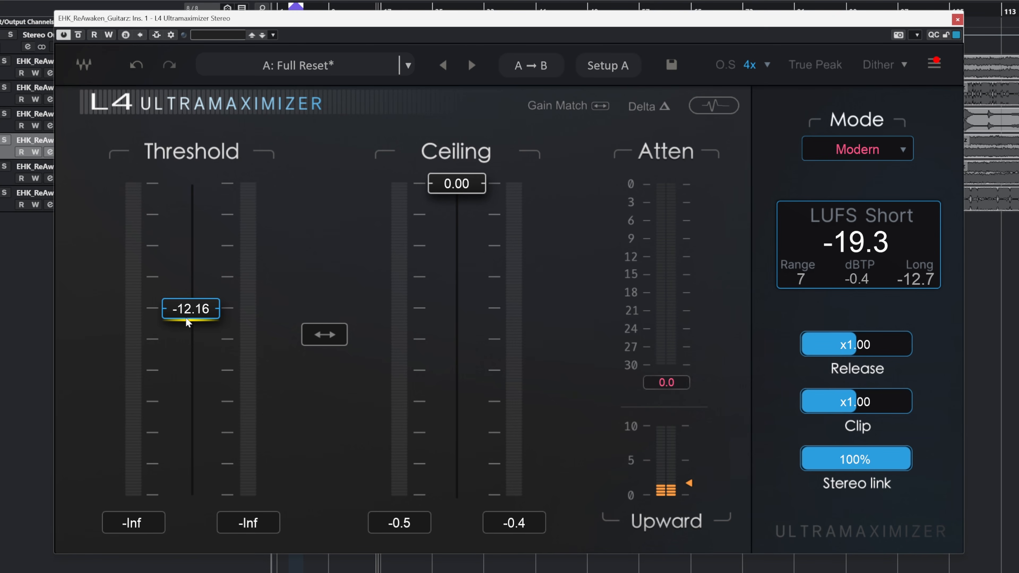
pyautogui.moveTo(216, 319); pyautogui.dragTo(179, 181)
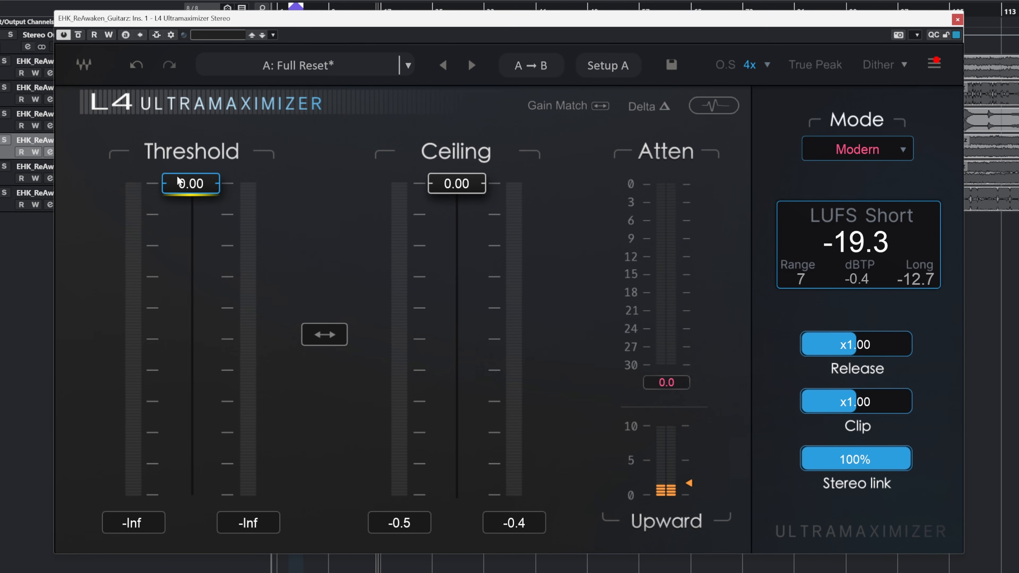
pyautogui.moveTo(325, 341)
pyautogui.mouseDown()
pyautogui.moveTo(325, 561)
pyautogui.moveTo(325, 341)
pyautogui.mouseUp()
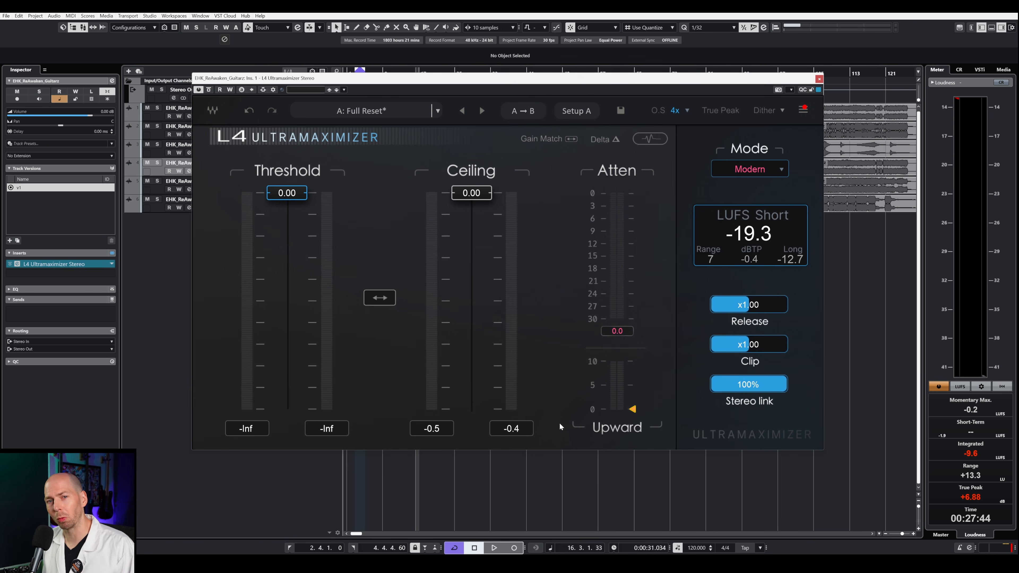
pyautogui.moveTo(633, 412)
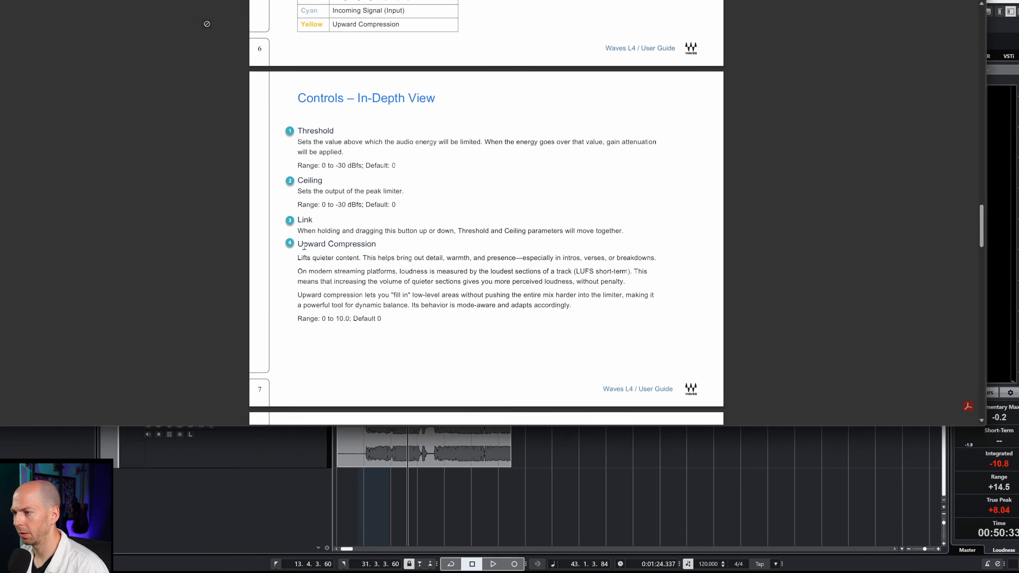
# Examine the Upward Compression section of the Waves L4 User Guide, marking the passages on quieter content and streaming loudness.
pyautogui.moveTo(310, 246); pyautogui.dragTo(417, 257)
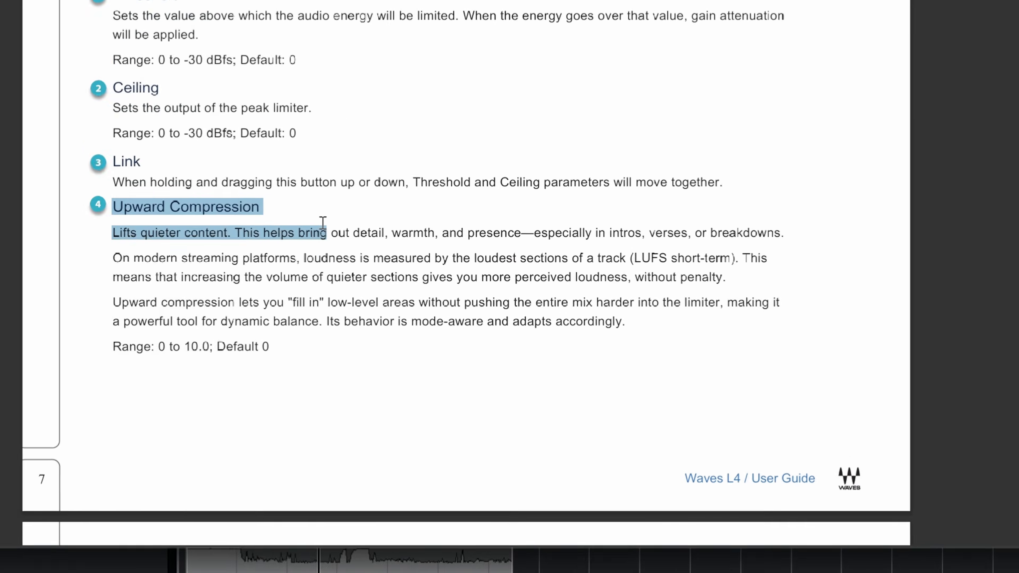
pyautogui.click(344, 277)
pyautogui.moveTo(111, 264); pyautogui.dragTo(517, 304)
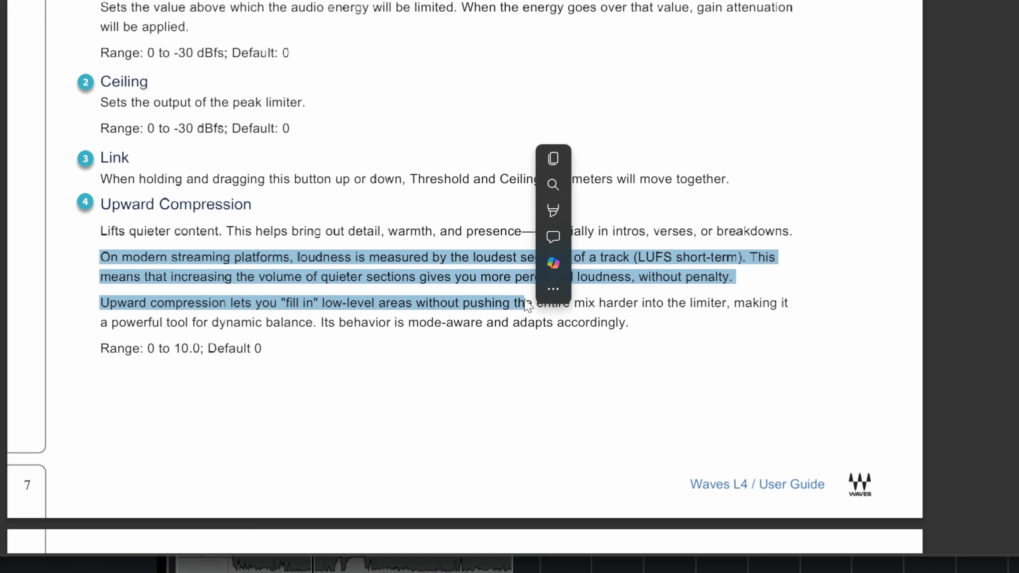
pyautogui.click(452, 267)
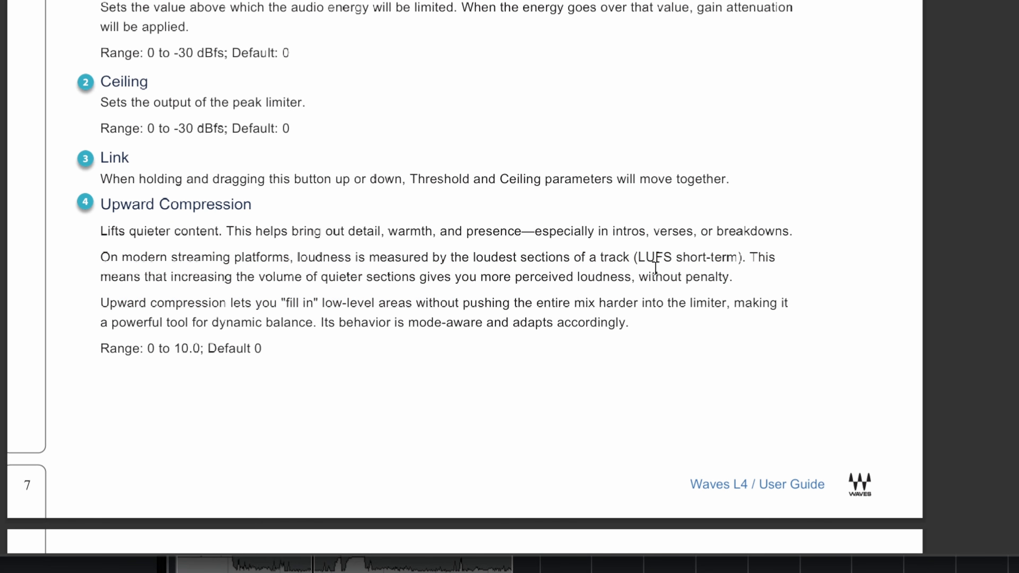
pyautogui.moveTo(644, 257); pyautogui.dragTo(793, 257)
pyautogui.click(795, 264)
pyautogui.moveTo(167, 281); pyautogui.dragTo(566, 286)
pyautogui.click(566, 291)
pyautogui.moveTo(733, 278); pyautogui.dragTo(370, 282)
pyautogui.click(337, 283)
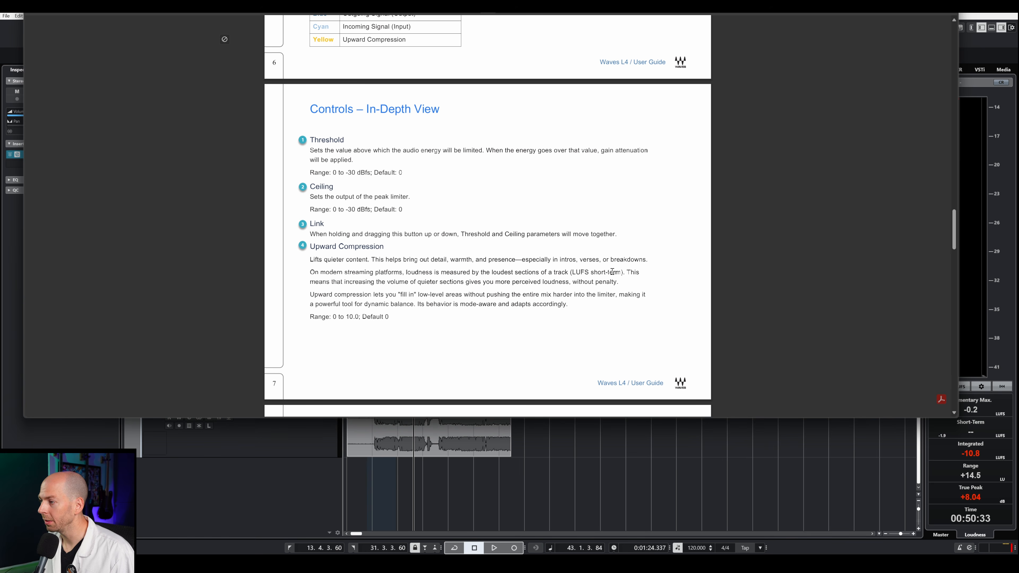
# Study the guide's wording on LUFS short-term, filling in low-level areas, and perceived loudness "without penalty".
pyautogui.moveTo(621, 272); pyautogui.dragTo(573, 272)
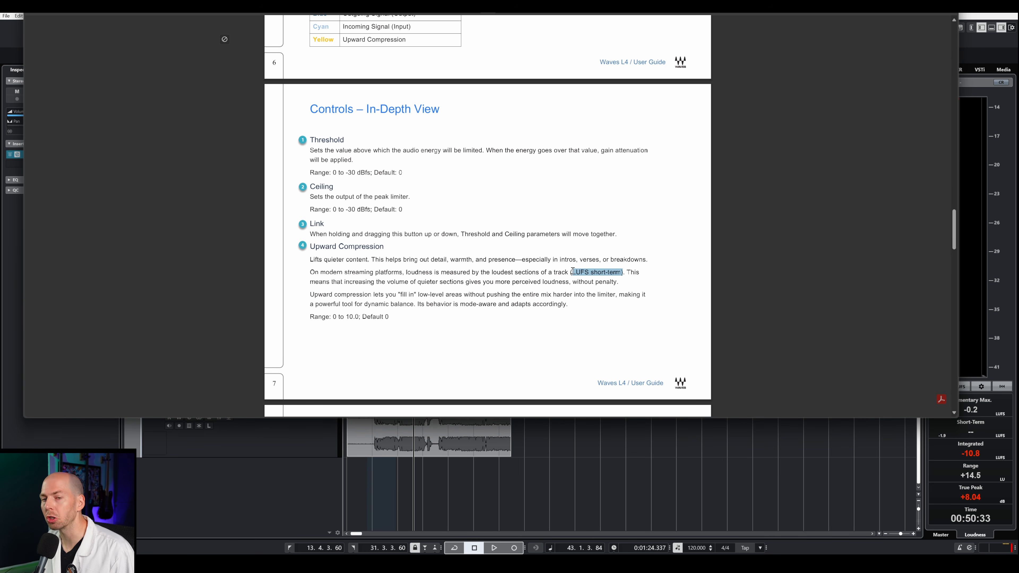
pyautogui.click(599, 277)
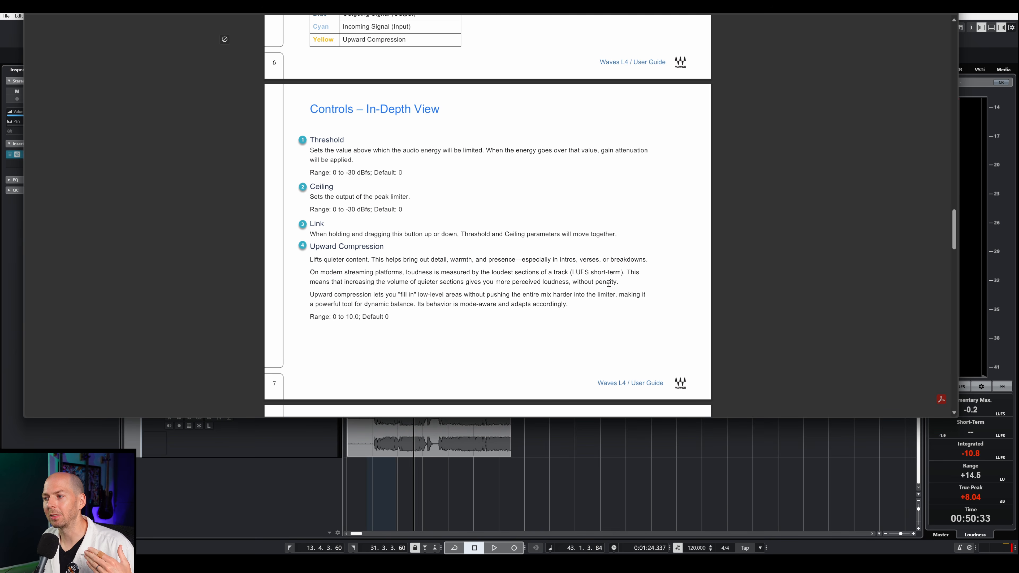
pyautogui.moveTo(620, 281); pyautogui.dragTo(311, 276)
pyautogui.click(314, 277)
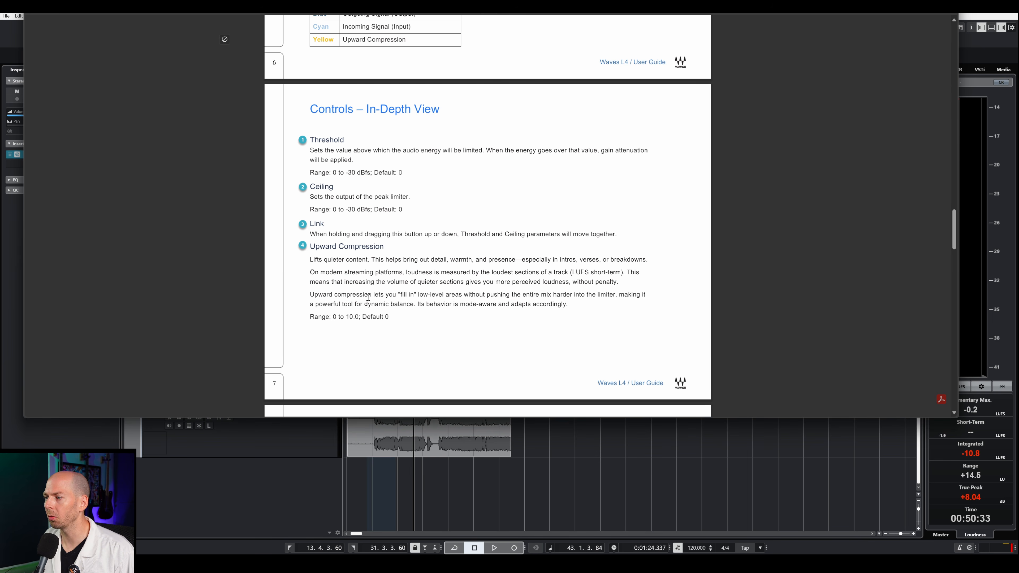
pyautogui.moveTo(315, 295); pyautogui.dragTo(636, 295)
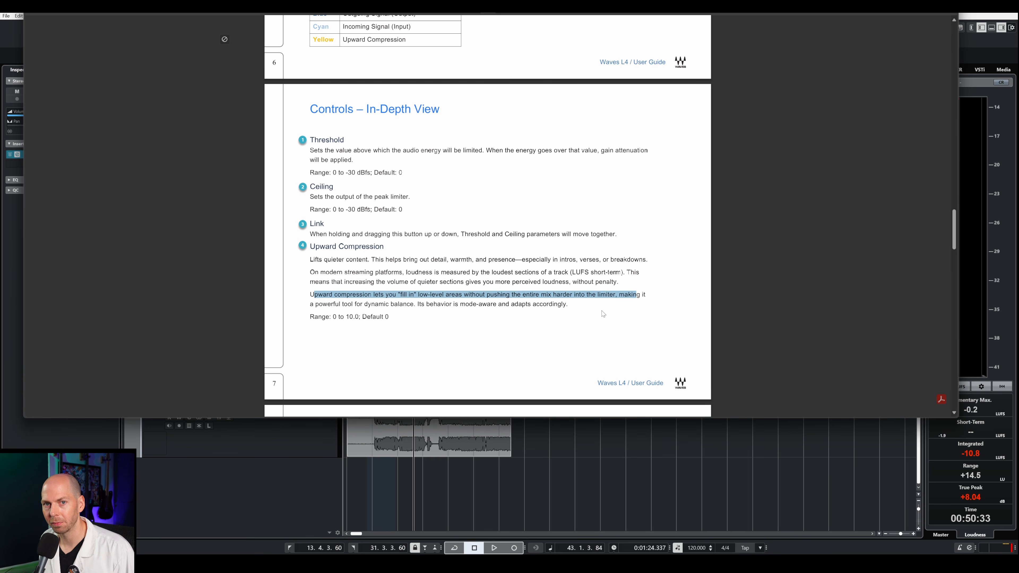
pyautogui.moveTo(439, 281); pyautogui.dragTo(618, 281)
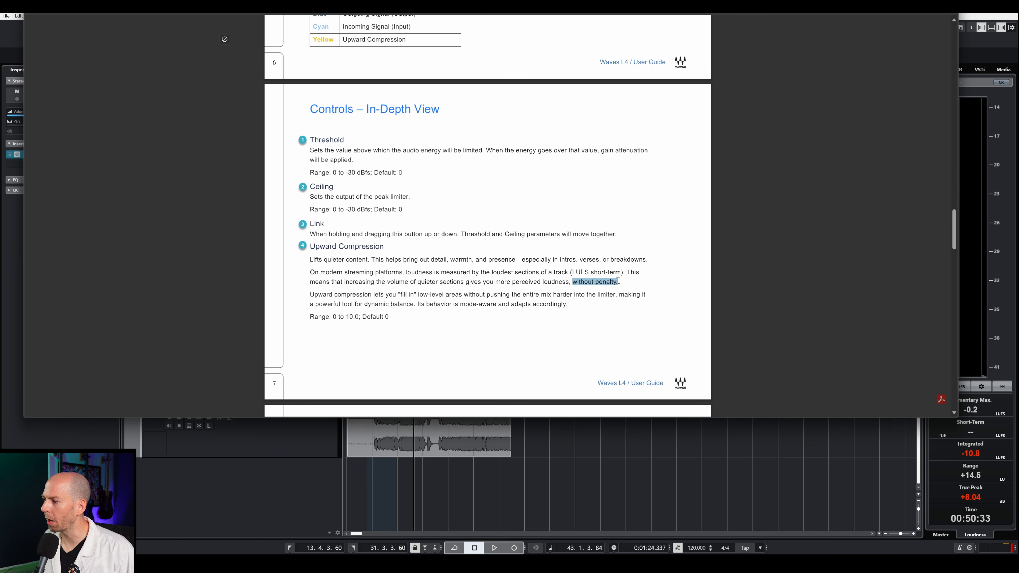
pyautogui.click(617, 281)
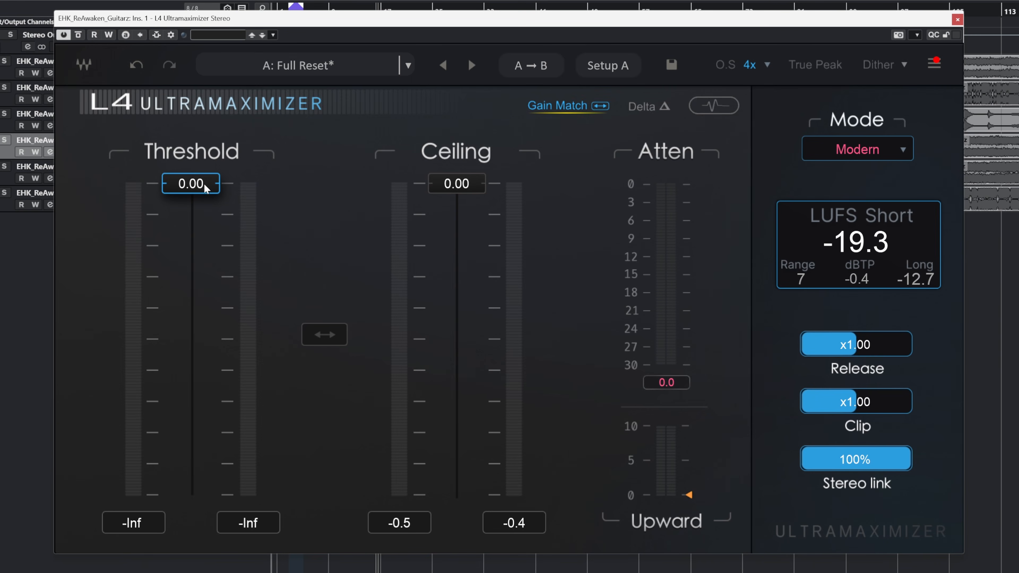
# Switch the L4 Ultramaximizer to its waveform display and move the plugin window clear of the project ruler.
pyautogui.moveTo(204, 185)
pyautogui.mouseDown()
pyautogui.moveTo(204, 199)
pyautogui.moveTo(204, 183)
pyautogui.mouseUp()
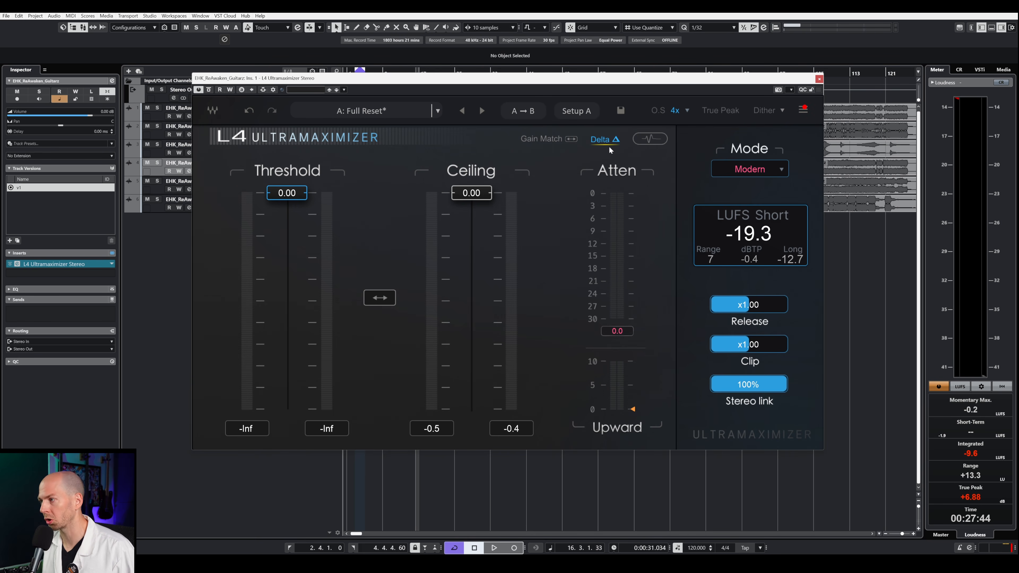
pyautogui.click(650, 139)
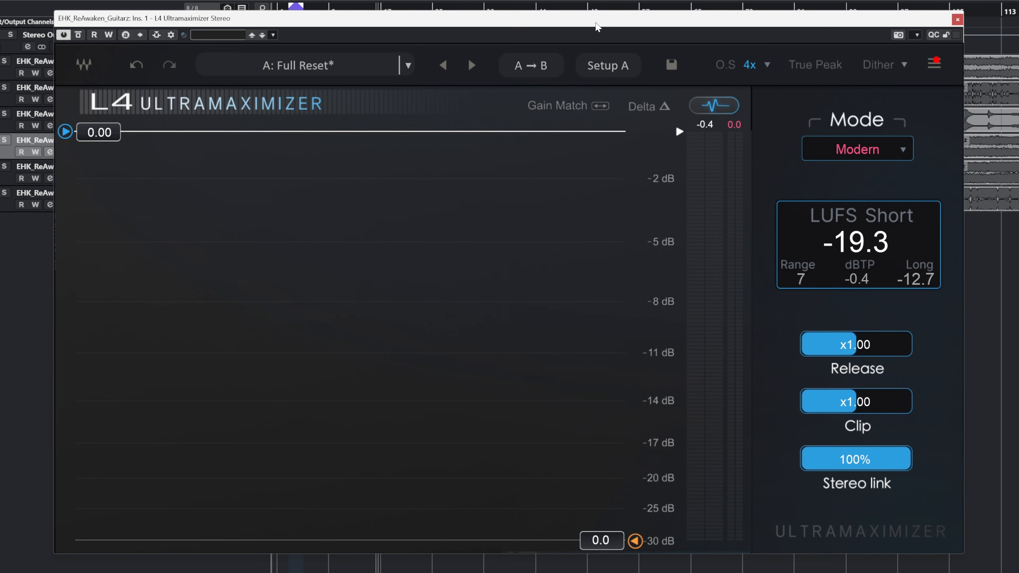
pyautogui.moveTo(597, 18); pyautogui.dragTo(599, 87)
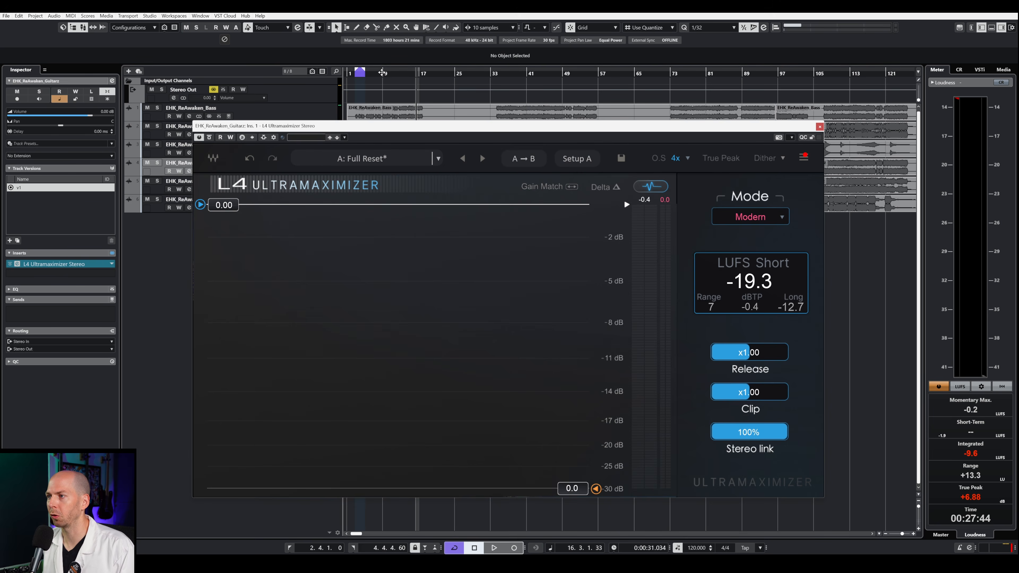
# Play the project and compare the Threshold at -7.75 and 0.00, leaving it at -3.36.
pyautogui.press('space')
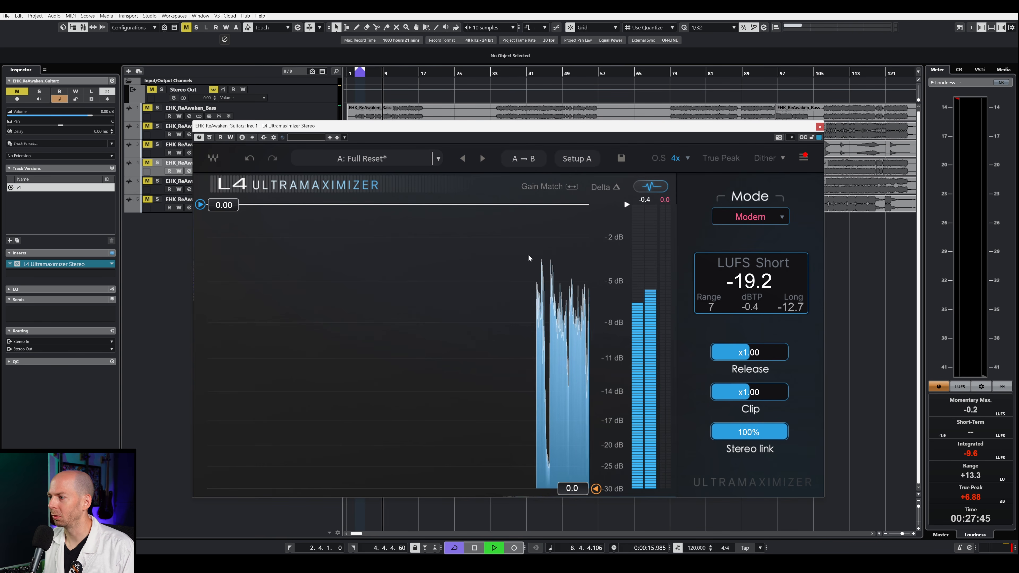
pyautogui.moveTo(200, 205); pyautogui.dragTo(200, 319)
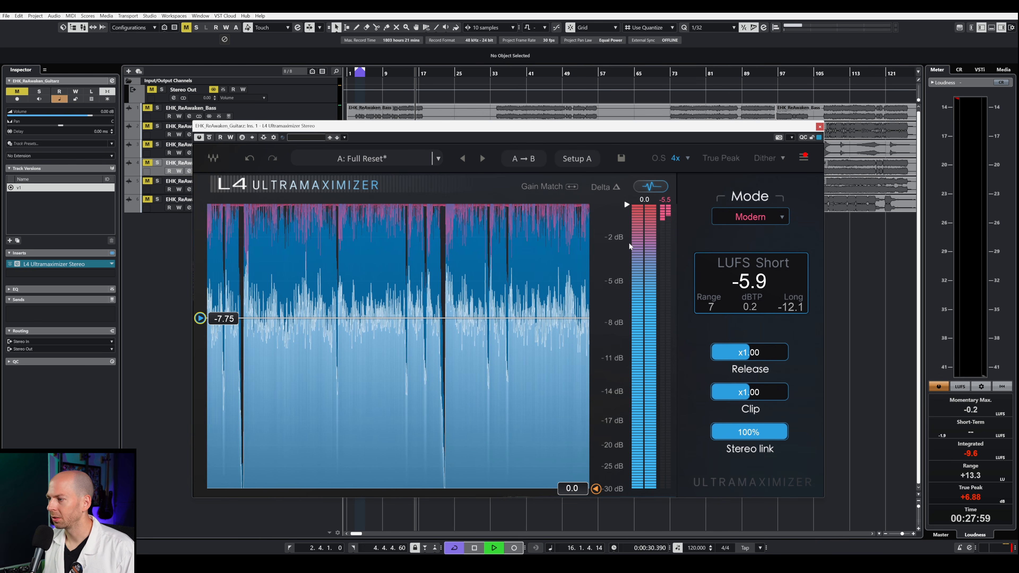
pyautogui.moveTo(200, 318); pyautogui.dragTo(199, 204)
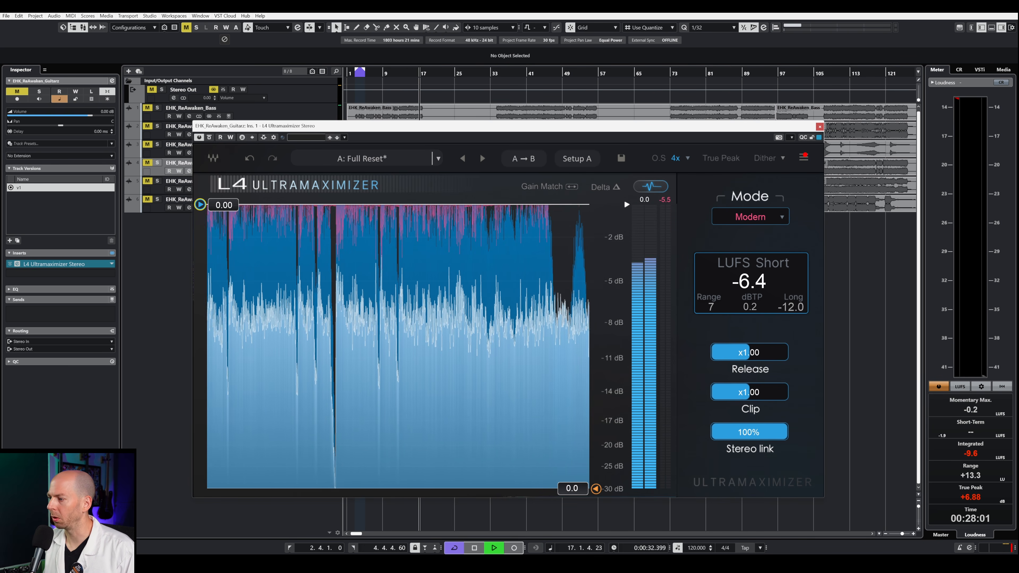
pyautogui.moveTo(200, 205); pyautogui.dragTo(200, 257)
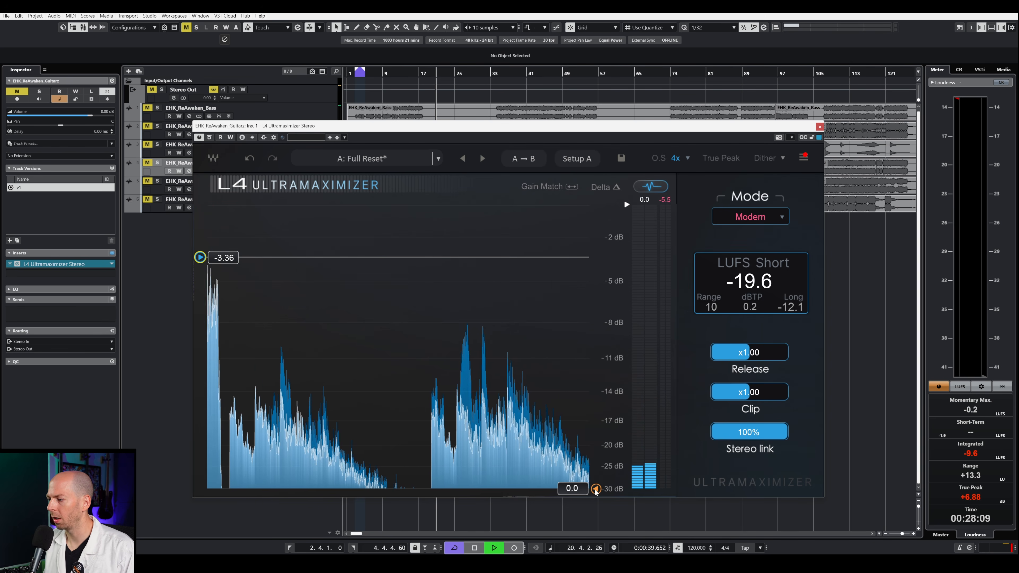
# Try upward compression at 8.6, reduce it to 1.0, and set the Threshold to -9.91.
pyautogui.moveTo(596, 489); pyautogui.dragTo(596, 450)
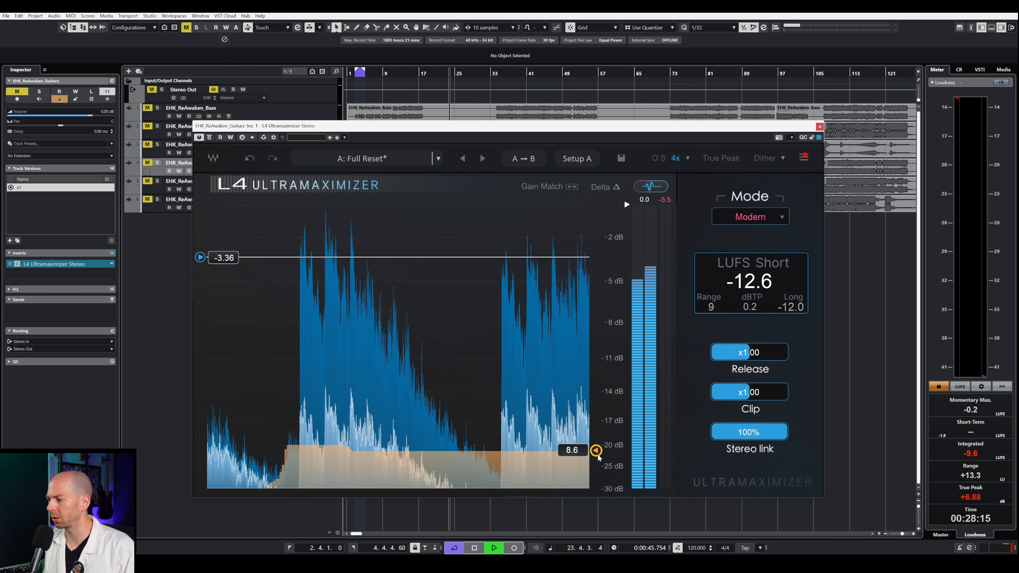
pyautogui.moveTo(597, 451); pyautogui.dragTo(595, 485)
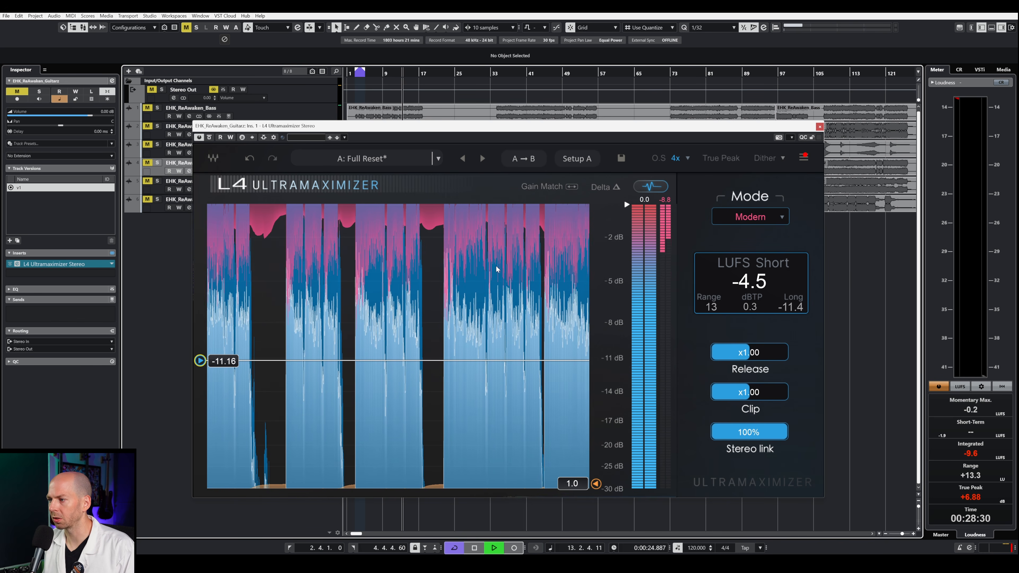
pyautogui.moveTo(200, 360); pyautogui.dragTo(200, 337)
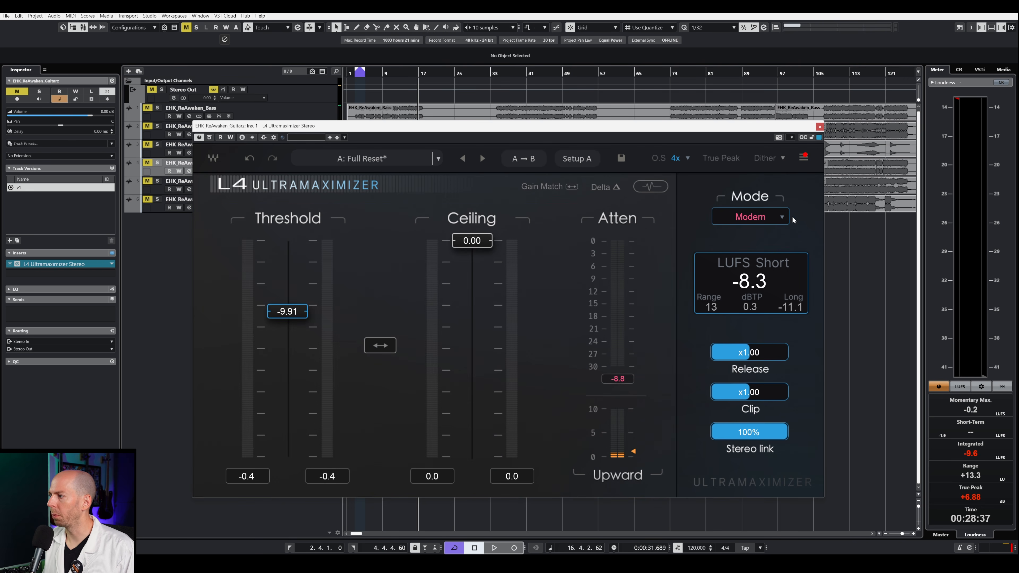
# Change the limiter's mode from Modern to L2 and review the other available modes.
pyautogui.click(786, 218)
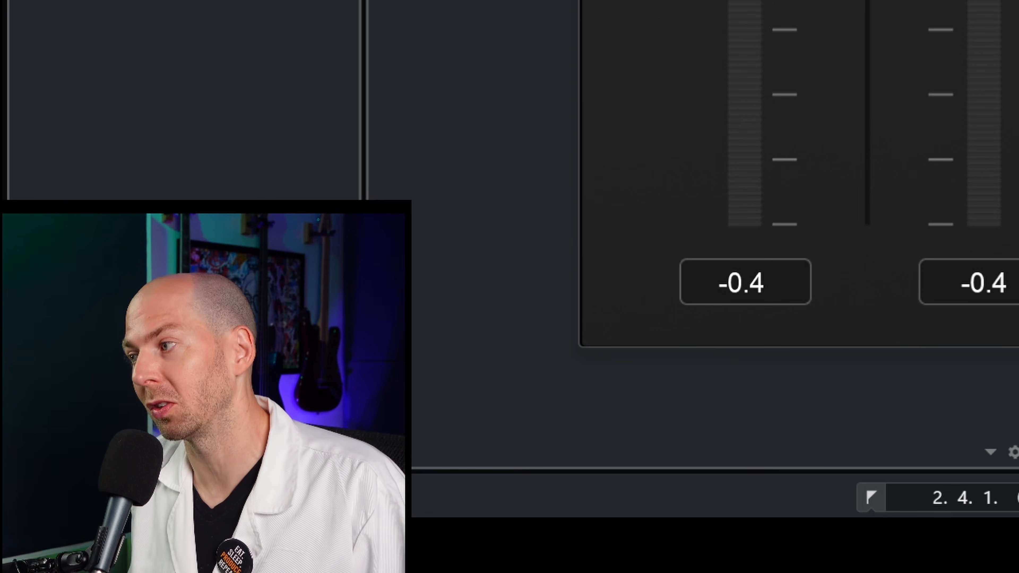
pyautogui.click(782, 217)
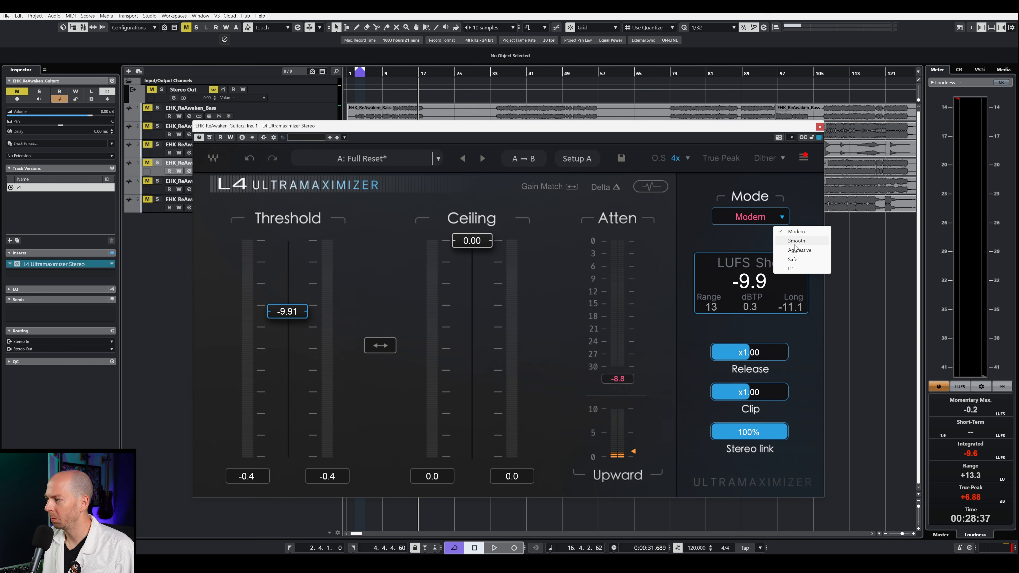
pyautogui.click(801, 269)
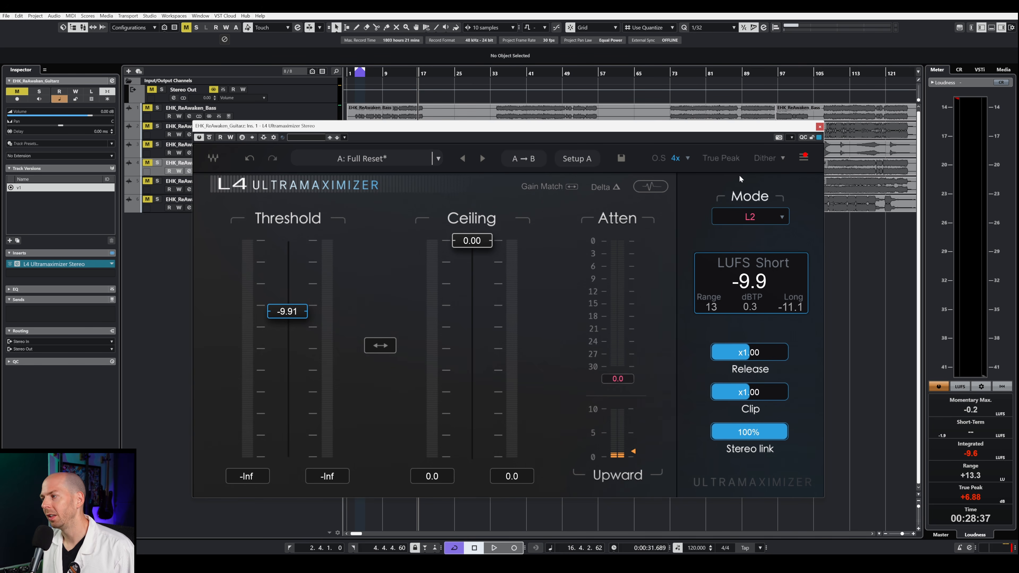
pyautogui.click(782, 217)
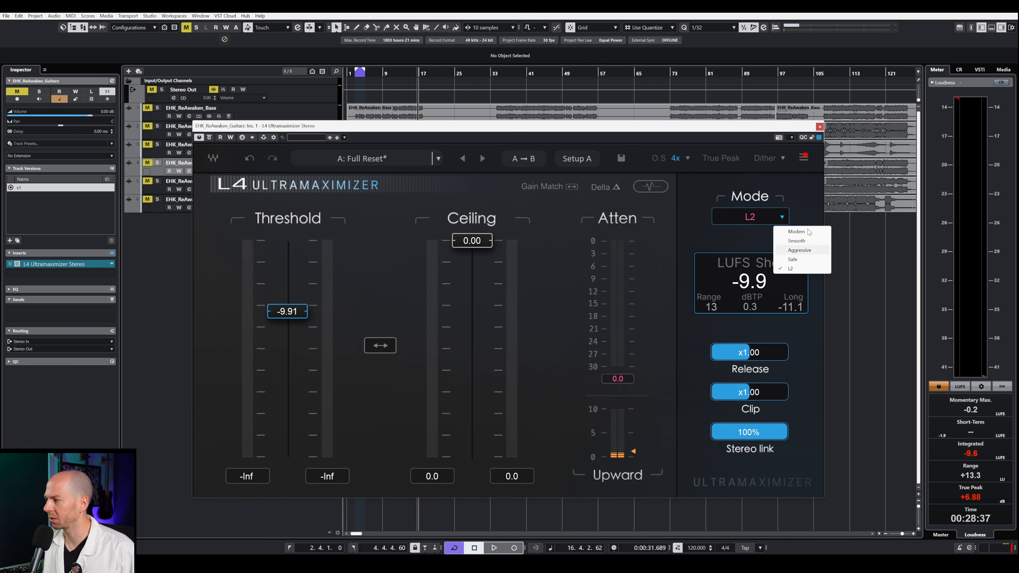
pyautogui.click(663, 298)
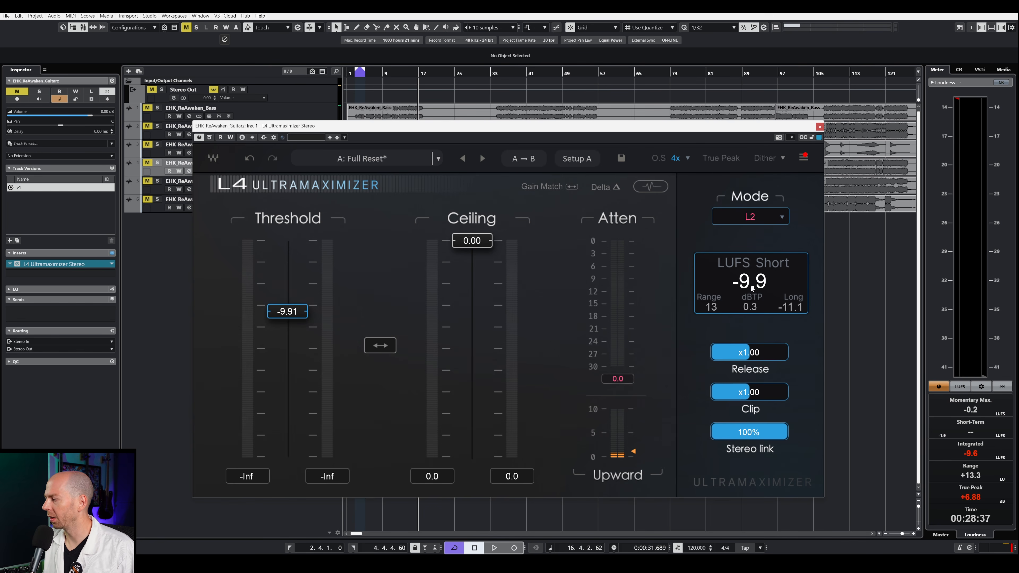
# Reset the LUFS readings and switch the main loudness readout to LUFS Long and back to LUFS Short.
pyautogui.click(767, 278)
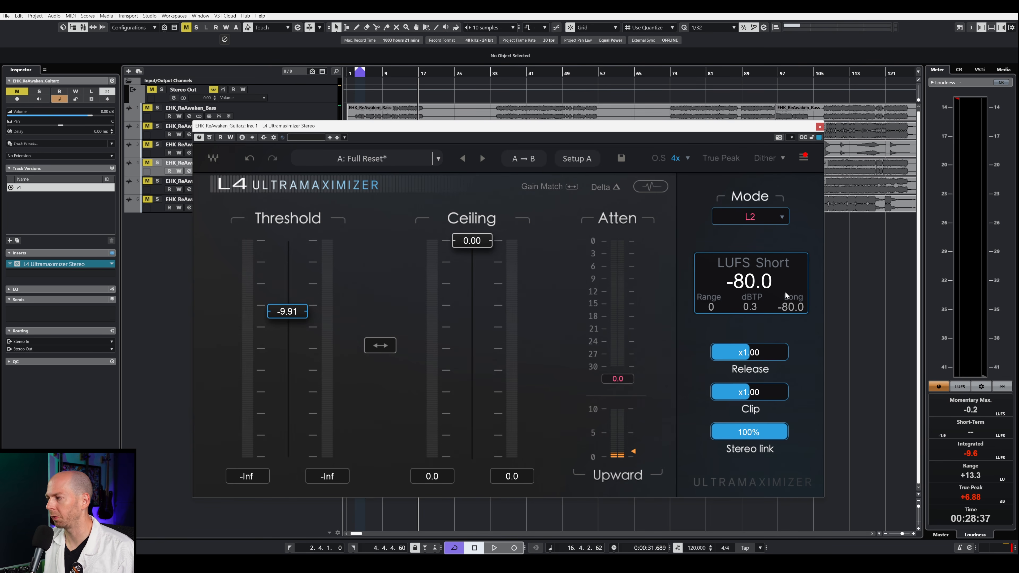
pyautogui.click(772, 263)
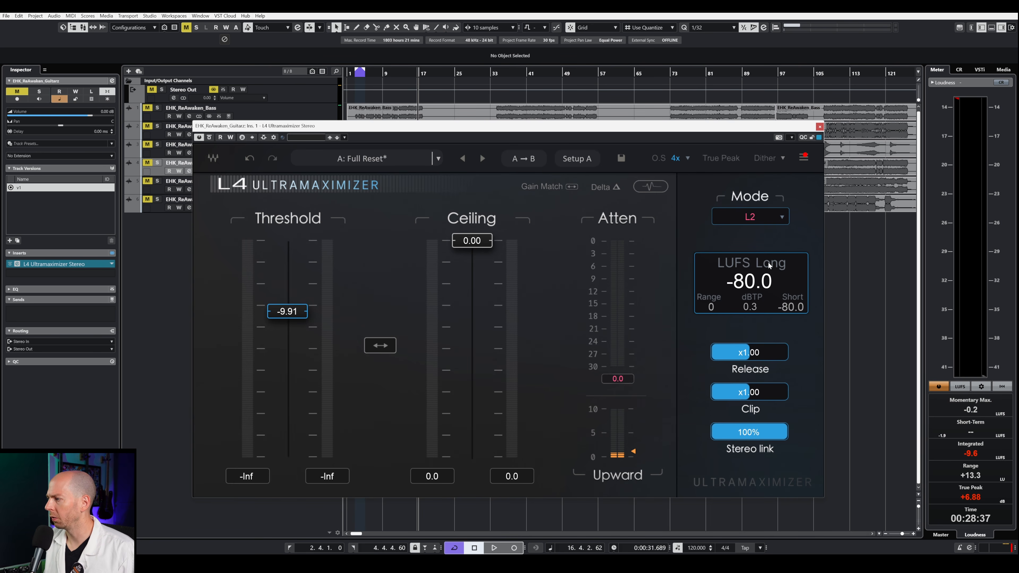
pyautogui.click(781, 264)
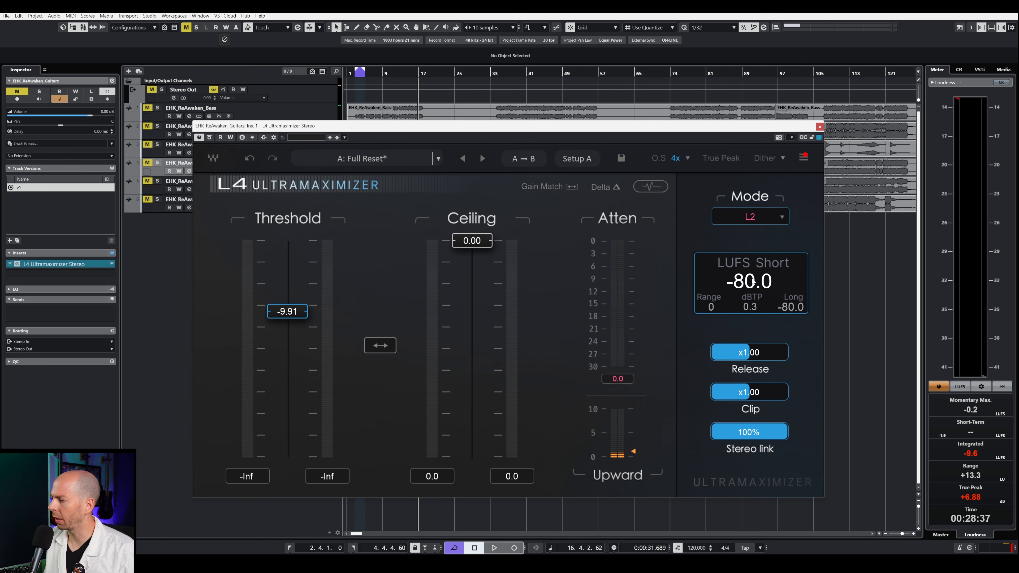
# Reset the dBTP reading and turn on True Peak limiting.
pyautogui.click(750, 306)
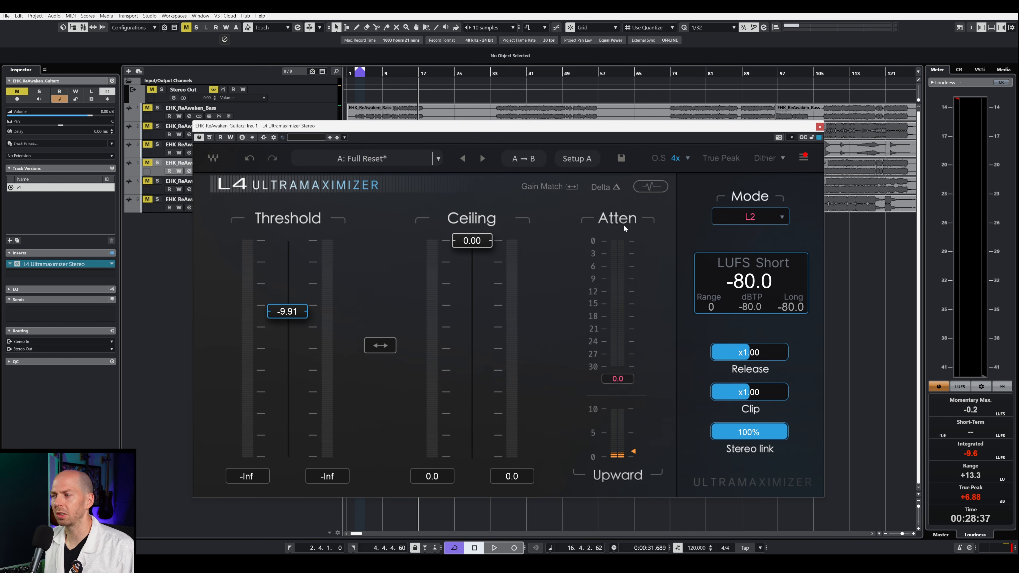
pyautogui.click(723, 157)
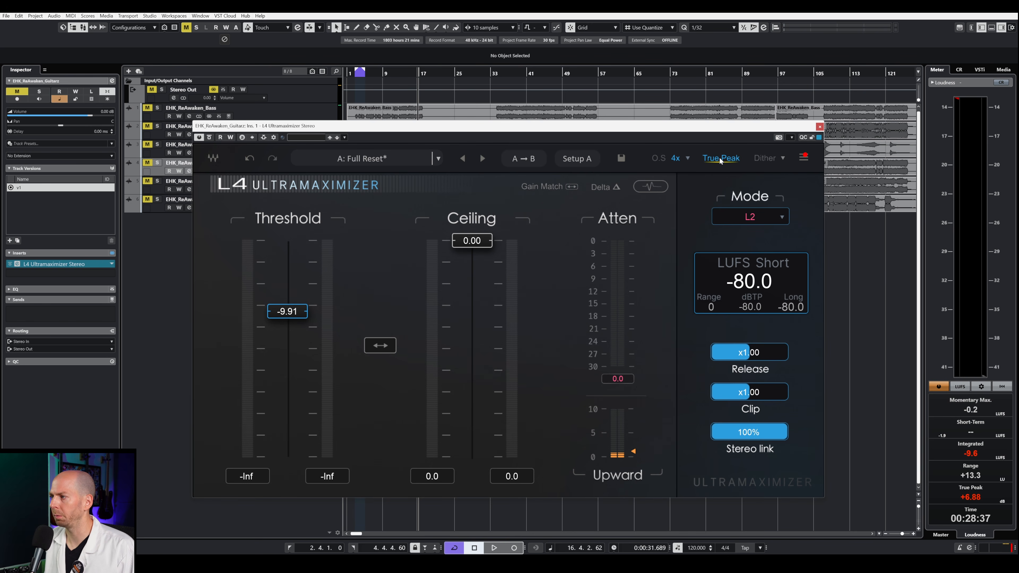
# Turn off True Peak limiting and set the dither quantization to 24 Bits.
pyautogui.click(720, 158)
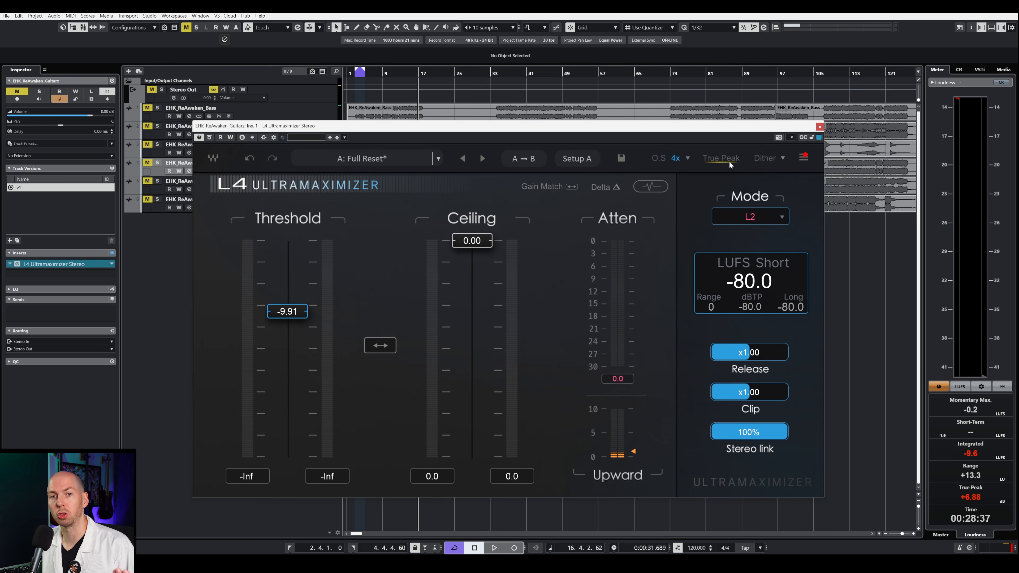
pyautogui.click(782, 159)
pyautogui.click(764, 205)
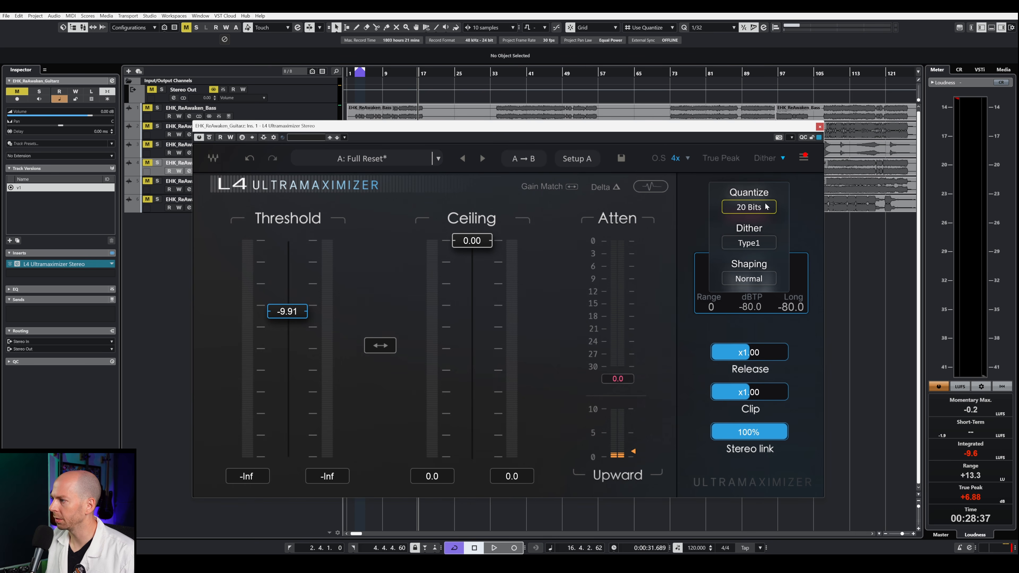
pyautogui.click(765, 206)
pyautogui.click(765, 206)
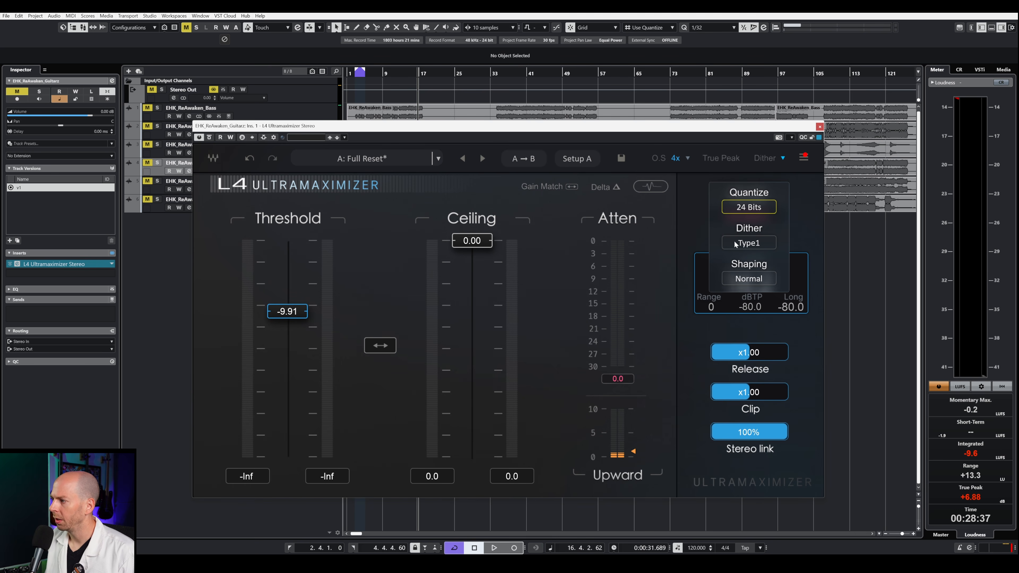
# Go through the Dither type and noise Shaping options, including Type1 and Ultra.
pyautogui.click(762, 246)
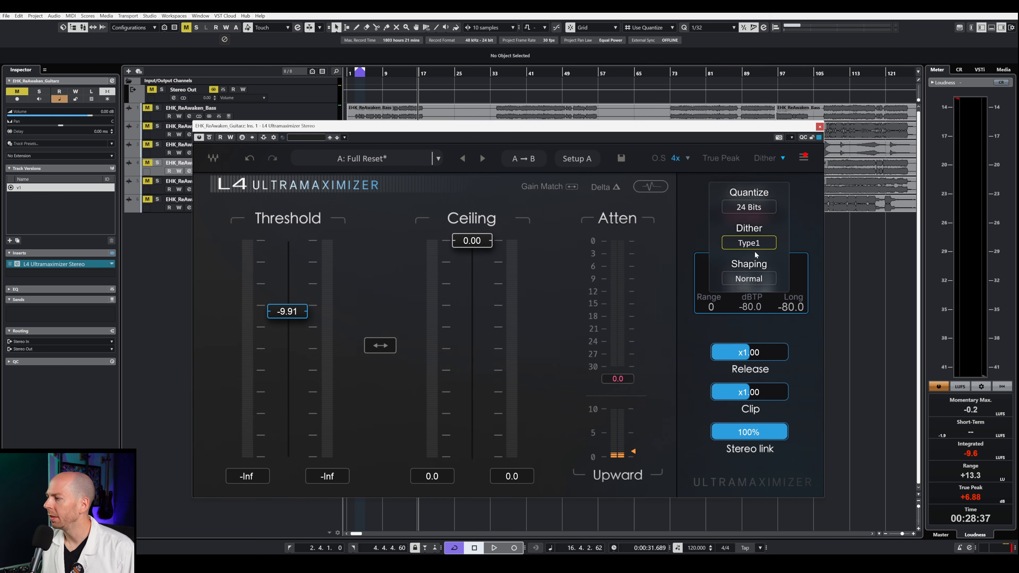
pyautogui.click(746, 280)
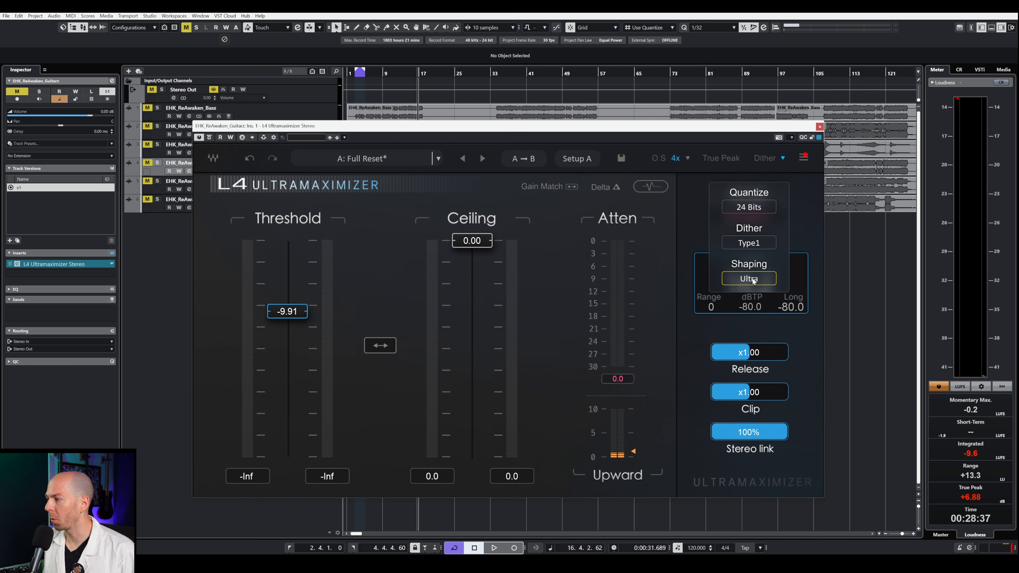
pyautogui.click(753, 281)
pyautogui.click(753, 281)
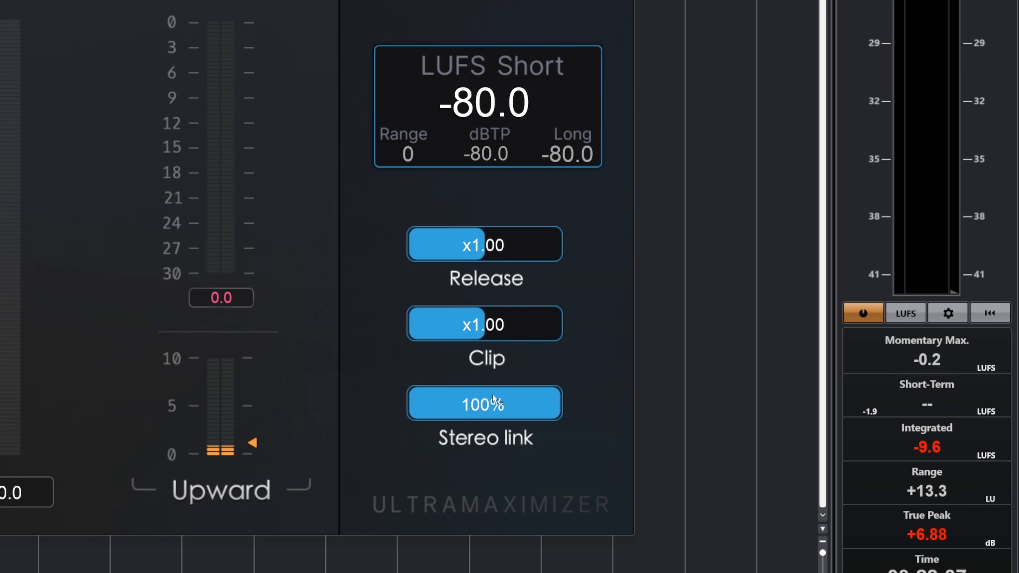
# Change the limiter mode to Modern and try the Release control at values such as x1.79 and x0.93.
pyautogui.click(521, 1)
pyautogui.click(587, 5)
pyautogui.moveTo(474, 248); pyautogui.dragTo(441, 250)
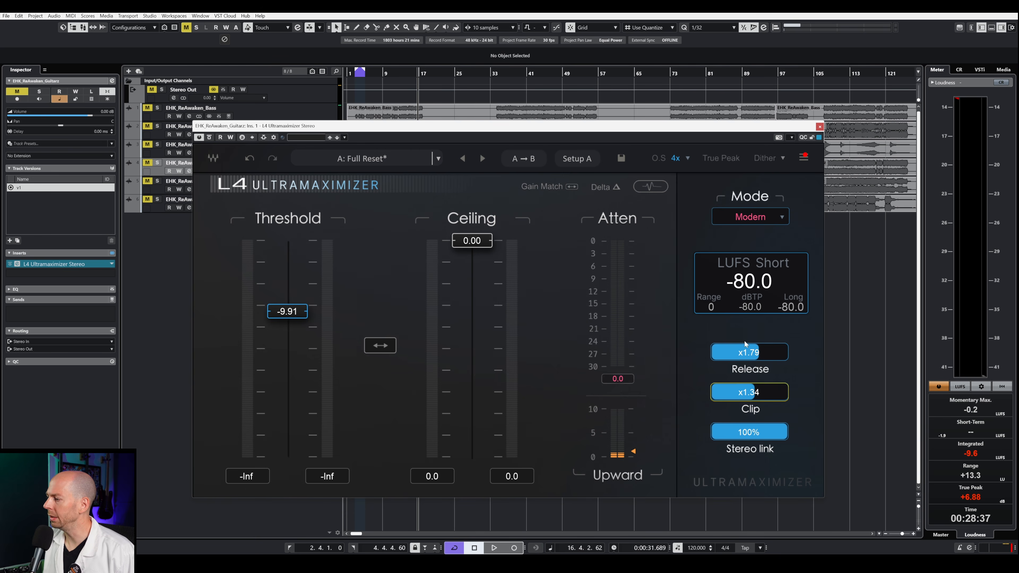
pyautogui.scroll(-8, 771, 354)
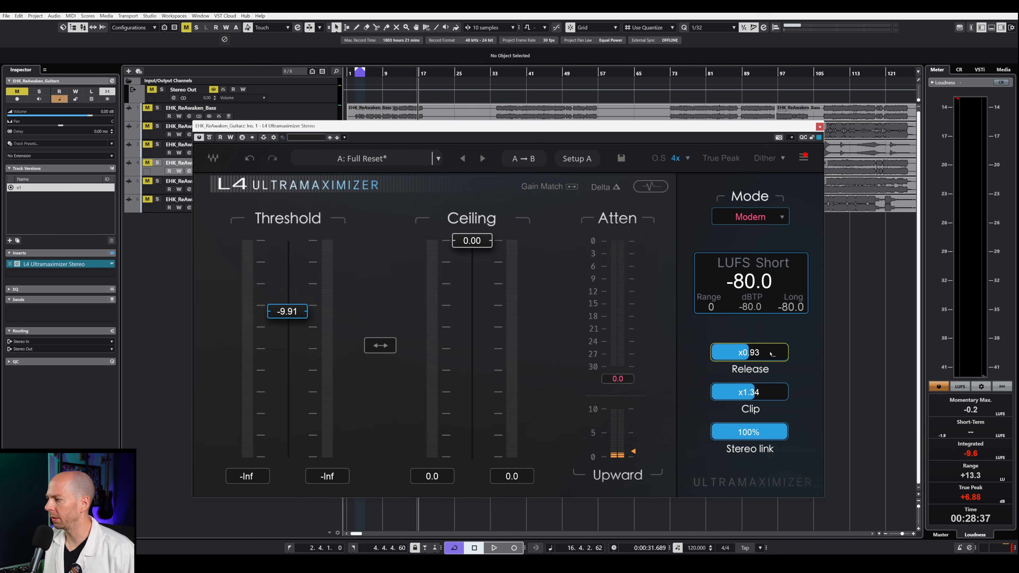
pyautogui.scroll(10, 735, 356)
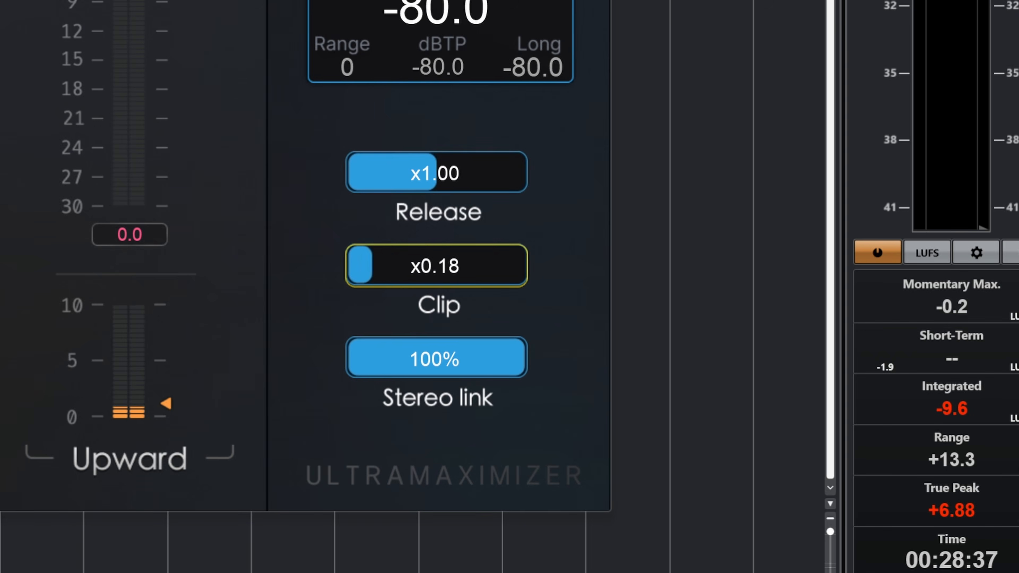
# Try the Clip control at x0.10 and x10.00, set it to x0.20, and lower Stereo link to 90%.
pyautogui.moveTo(501, 265); pyautogui.dragTo(395, 287)
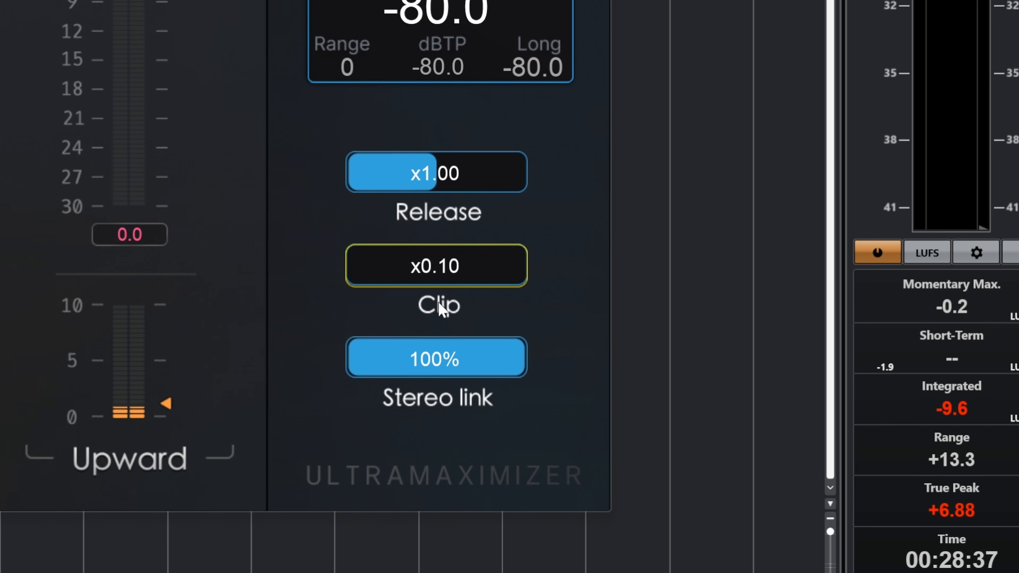
pyautogui.moveTo(417, 281); pyautogui.dragTo(549, 276)
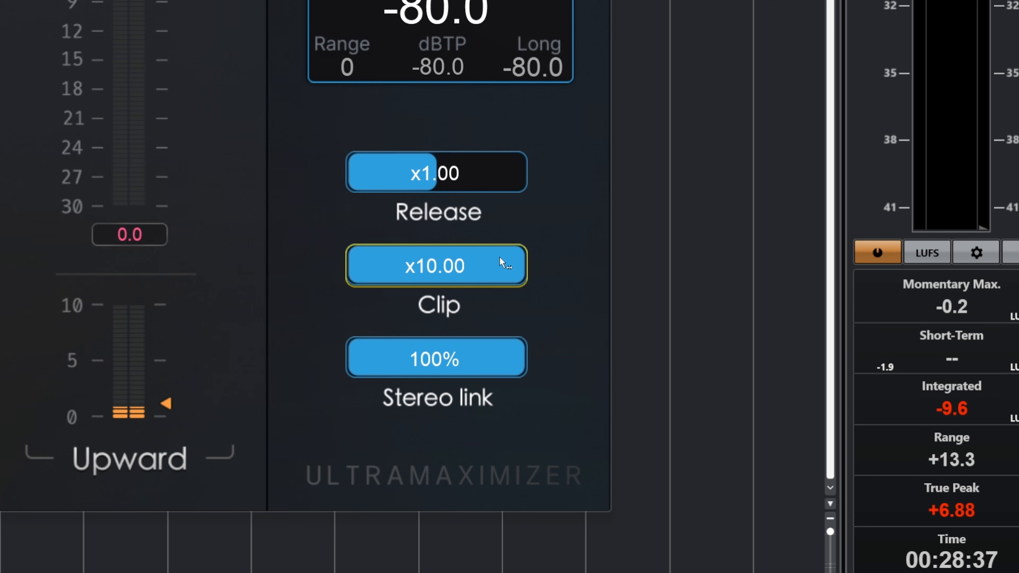
pyautogui.moveTo(475, 270)
pyautogui.mouseDown()
pyautogui.moveTo(445, 270)
pyautogui.moveTo(474, 270)
pyautogui.mouseUp()
pyautogui.moveTo(484, 267); pyautogui.dragTo(374, 268)
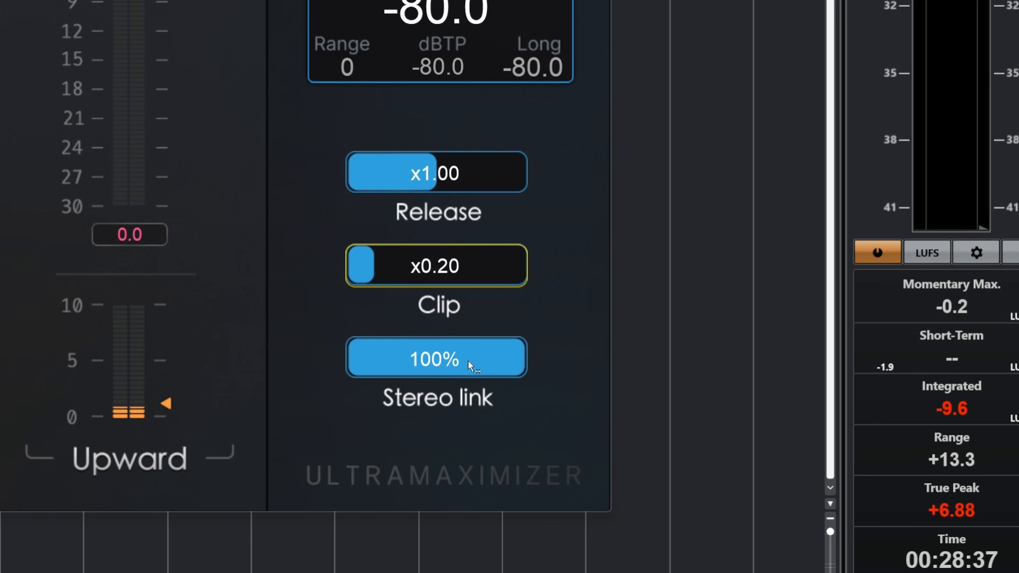
pyautogui.moveTo(476, 357); pyautogui.dragTo(525, 357)
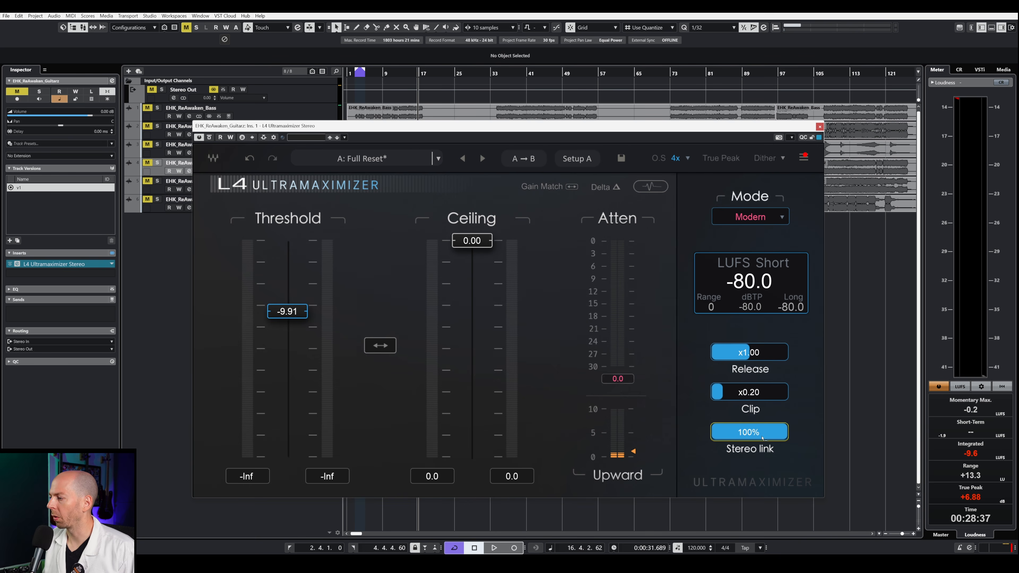
pyautogui.moveTo(756, 433)
pyautogui.mouseDown()
pyautogui.moveTo(713, 433)
pyautogui.moveTo(754, 434)
pyautogui.mouseUp()
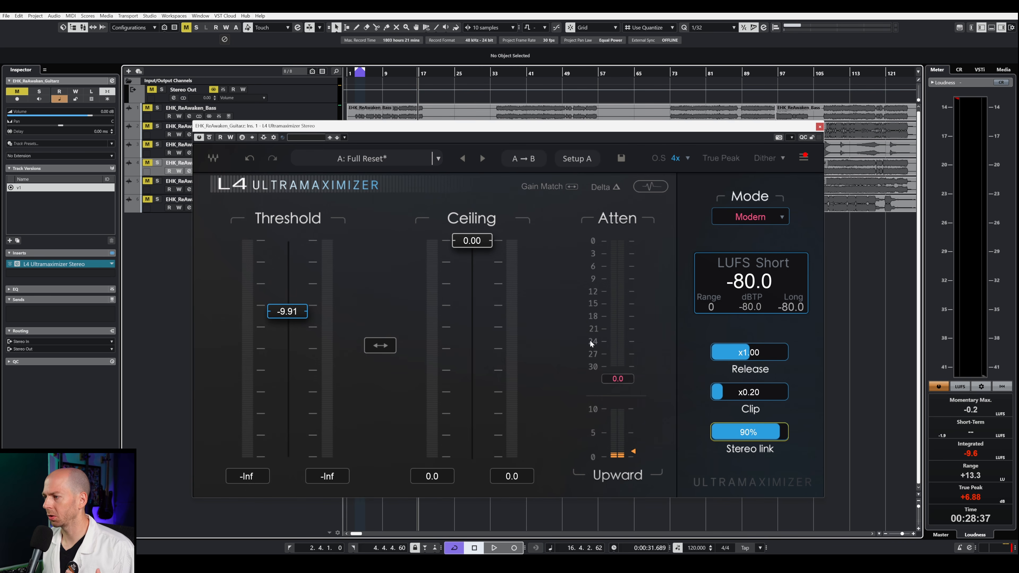
# Close the guitar track's limiter window and open the L4 Ultramaximizer inserted on the Stereo Out channel.
pyautogui.click(820, 127)
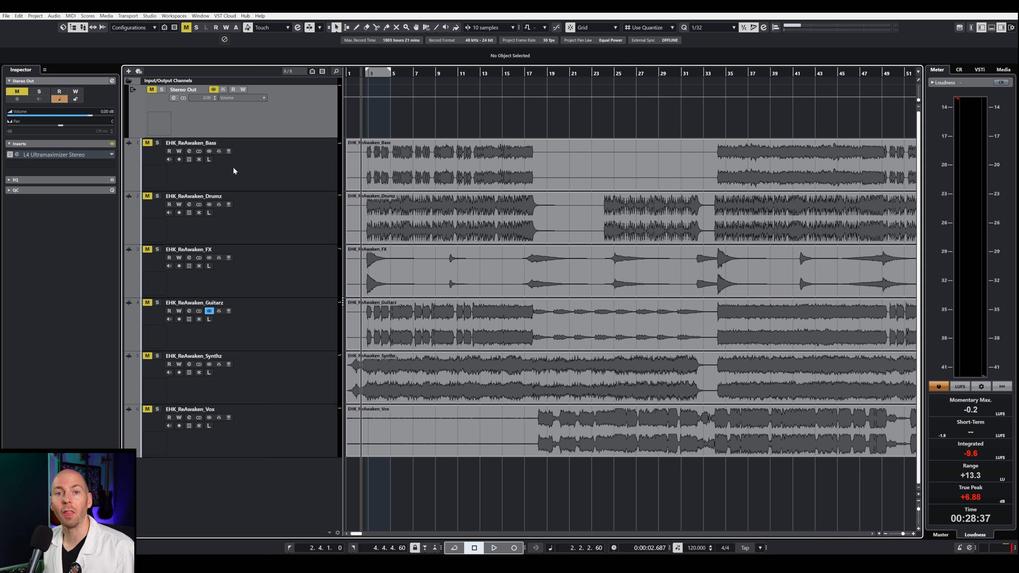
pyautogui.click(292, 168)
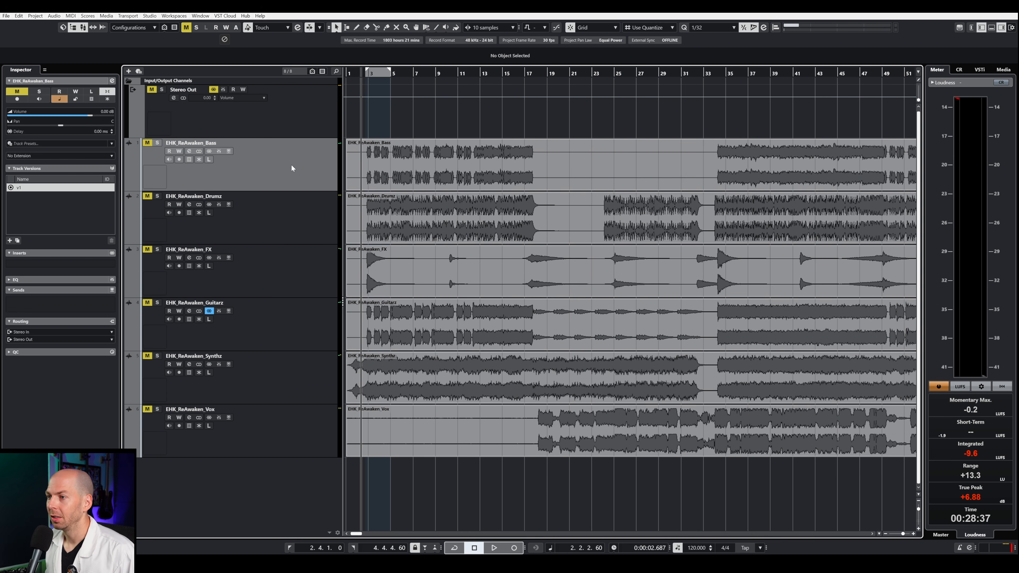
pyautogui.click(281, 244)
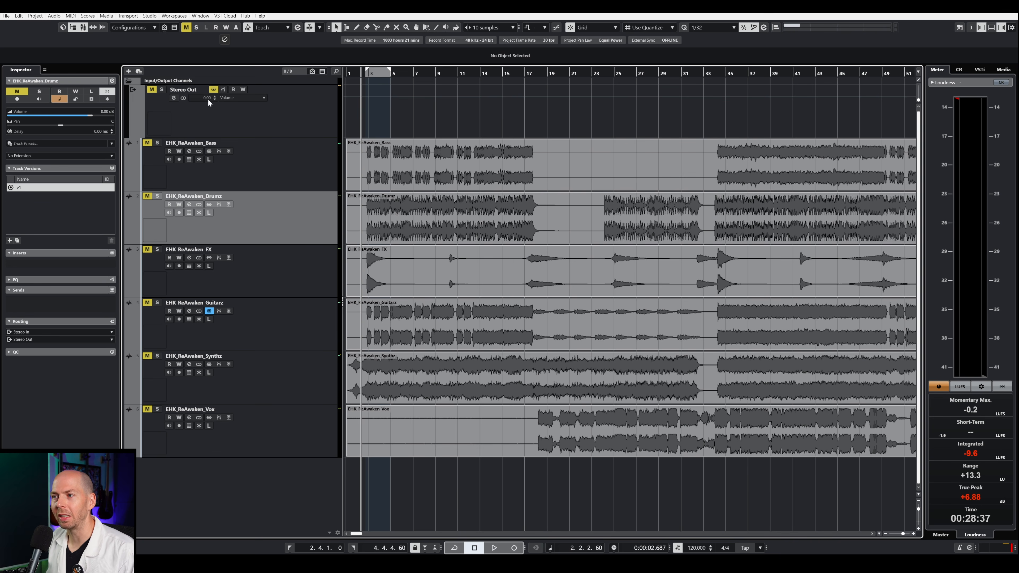
pyautogui.click(298, 107)
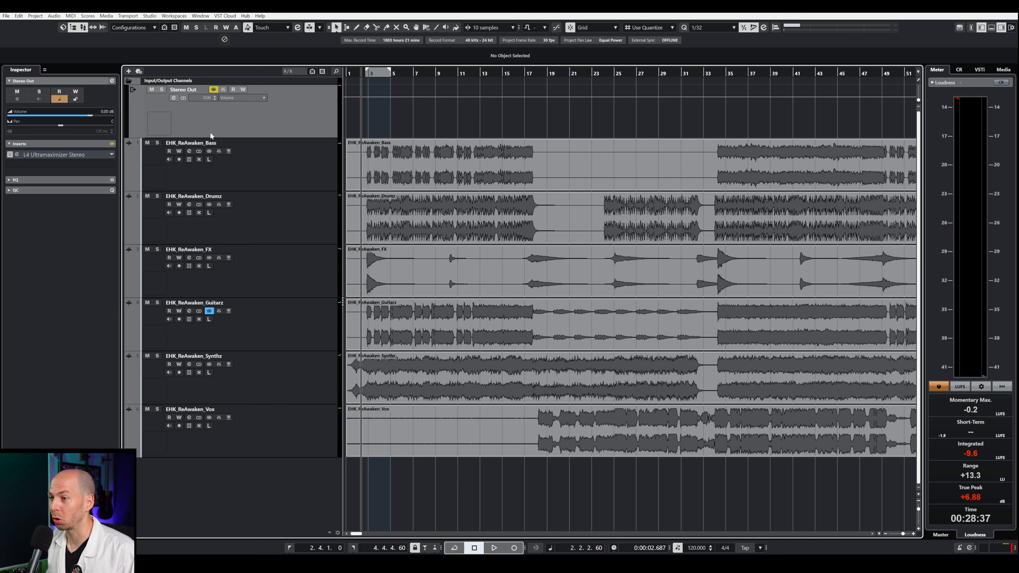
pyautogui.click(60, 154)
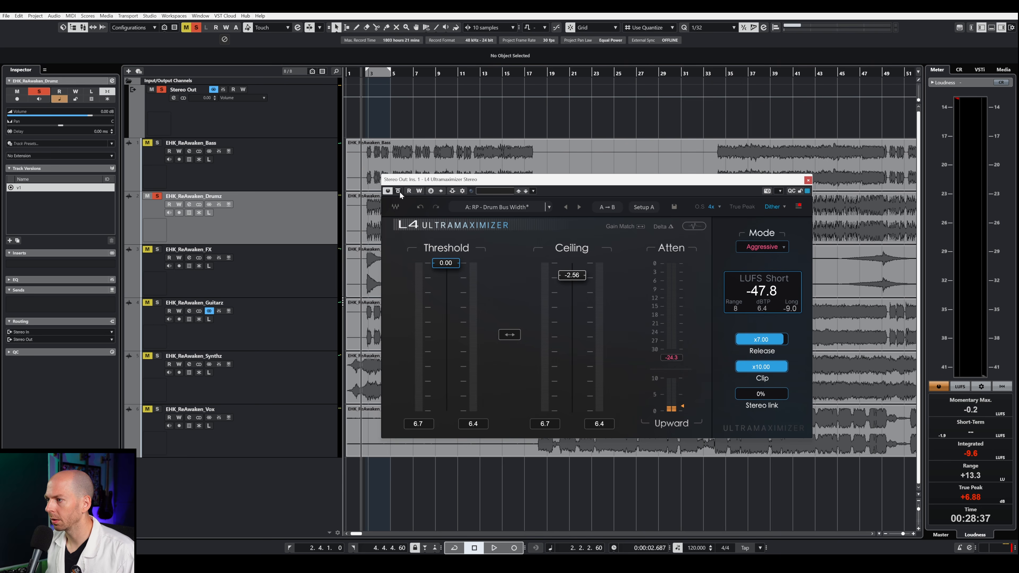
# Play the soloed drums and audition the limiter modes, including Modern, Smooth, Aggressive and Safe.
pyautogui.press('space')
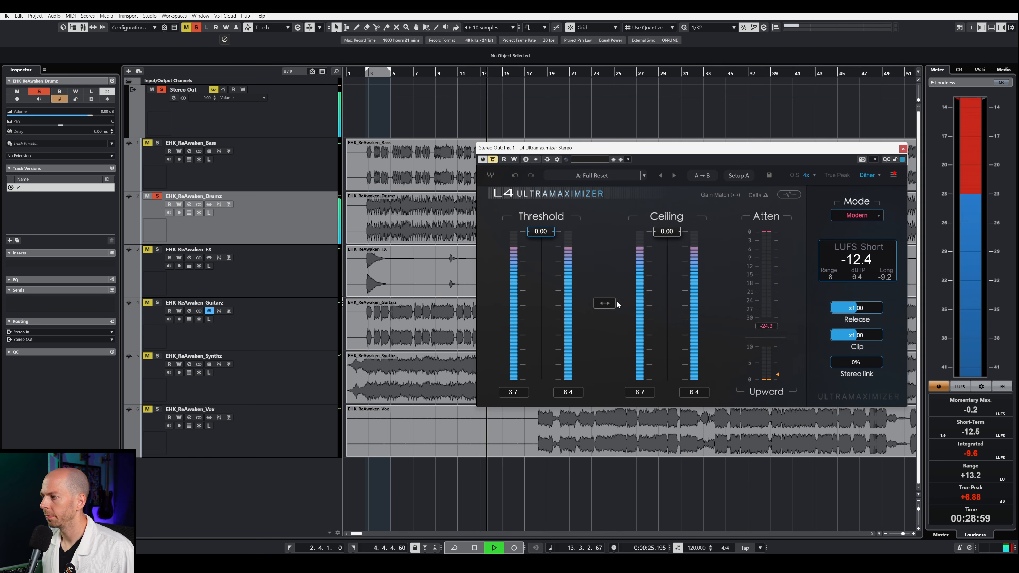
pyautogui.press('space')
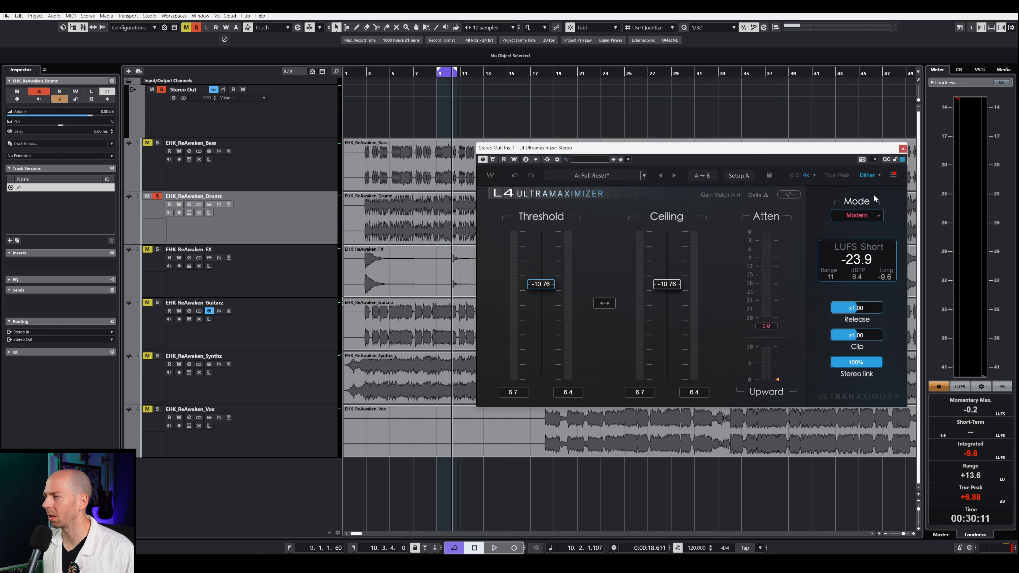
pyautogui.press('space')
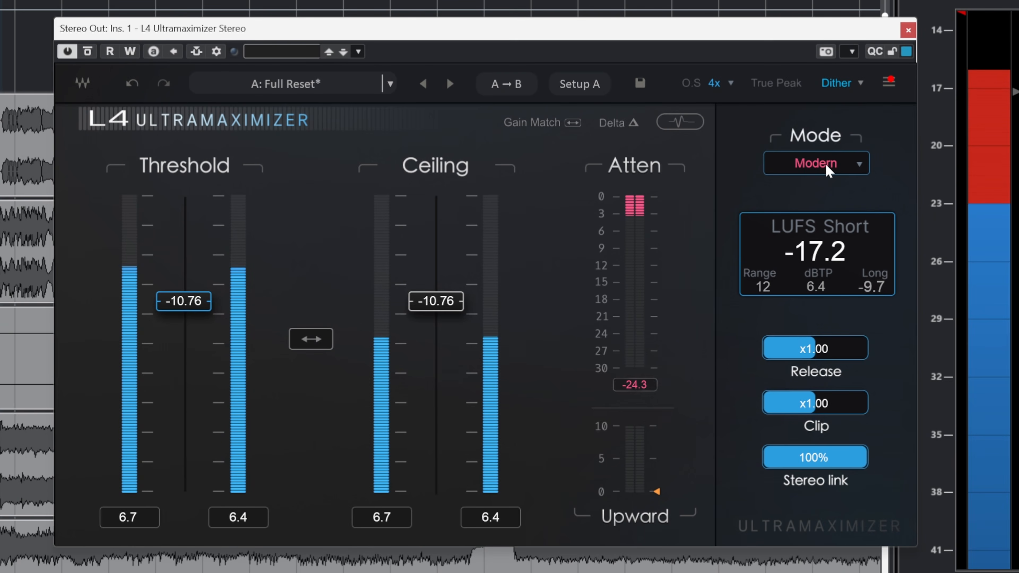
pyautogui.scroll(-1, 860, 215)
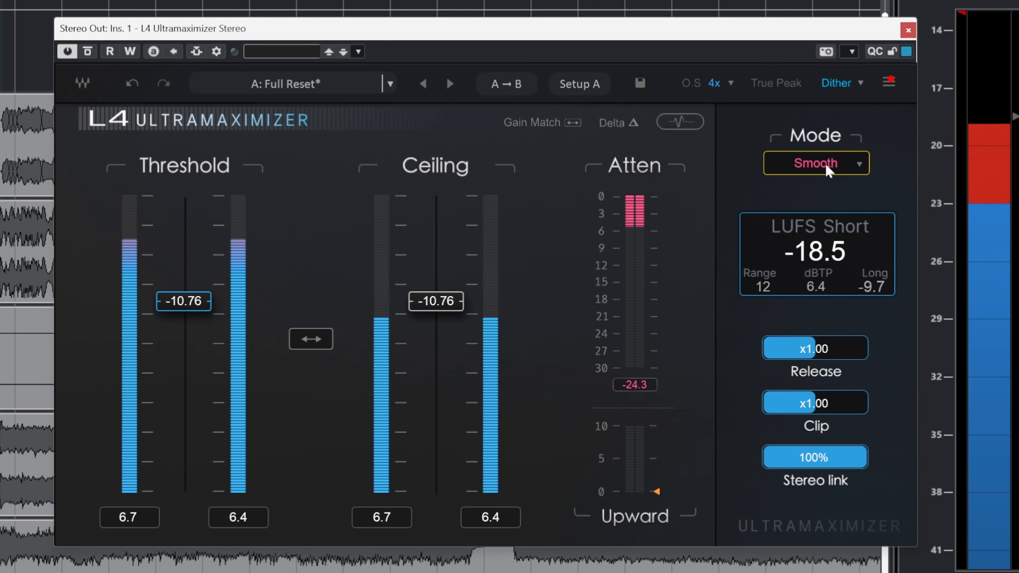
pyautogui.scroll(-1, 825, 162)
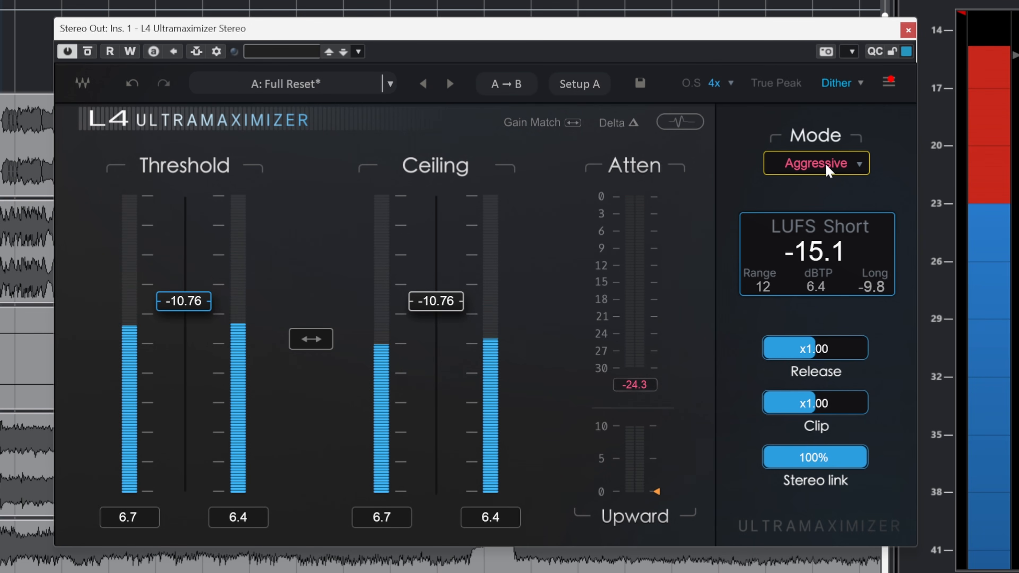
pyautogui.scroll(-1, 826, 165)
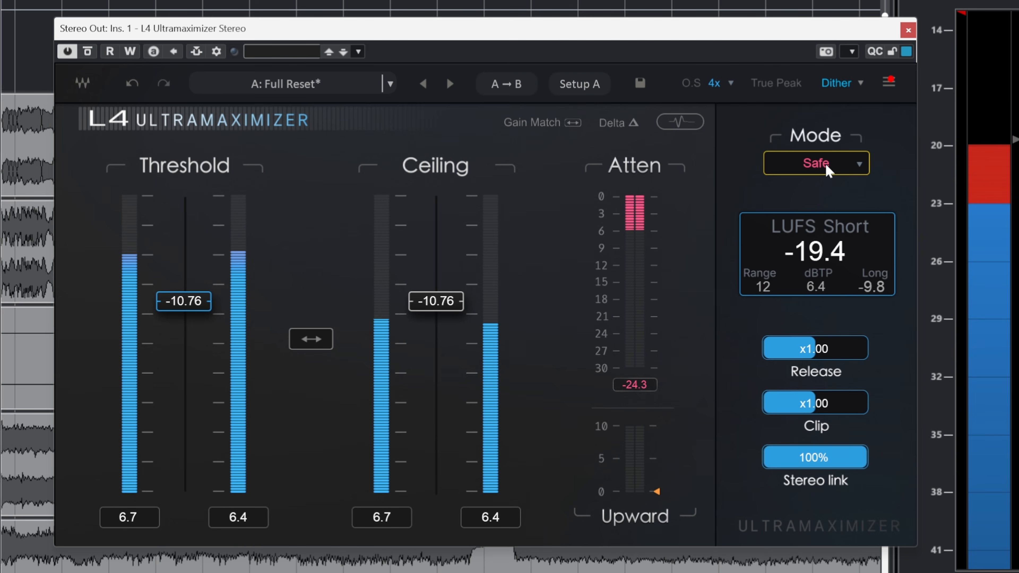
pyautogui.scroll(-1, 826, 165)
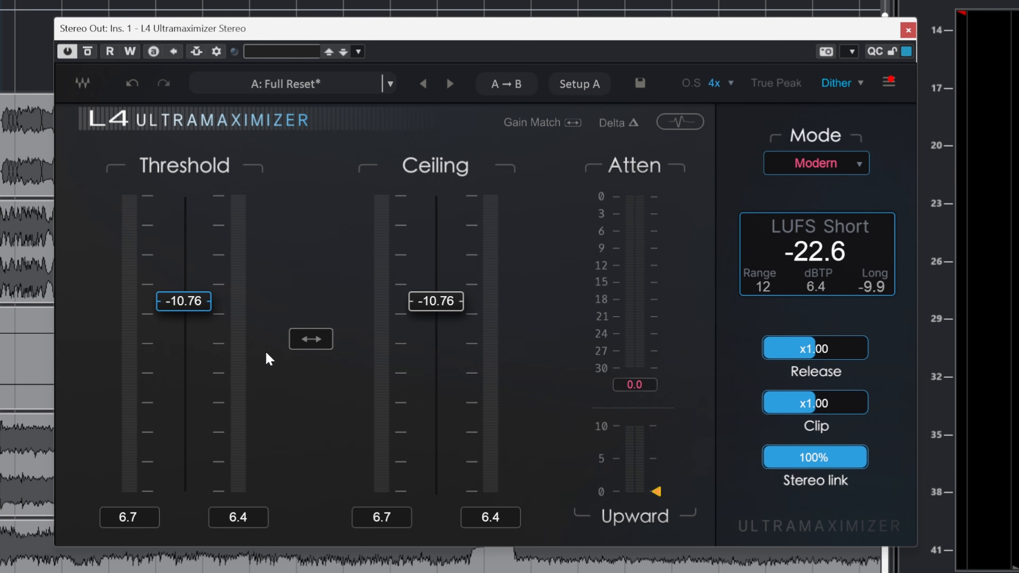
# Play the drums with Threshold and Ceiling at 0.00 and set the Upward compression to 3.0.
pyautogui.press('space')
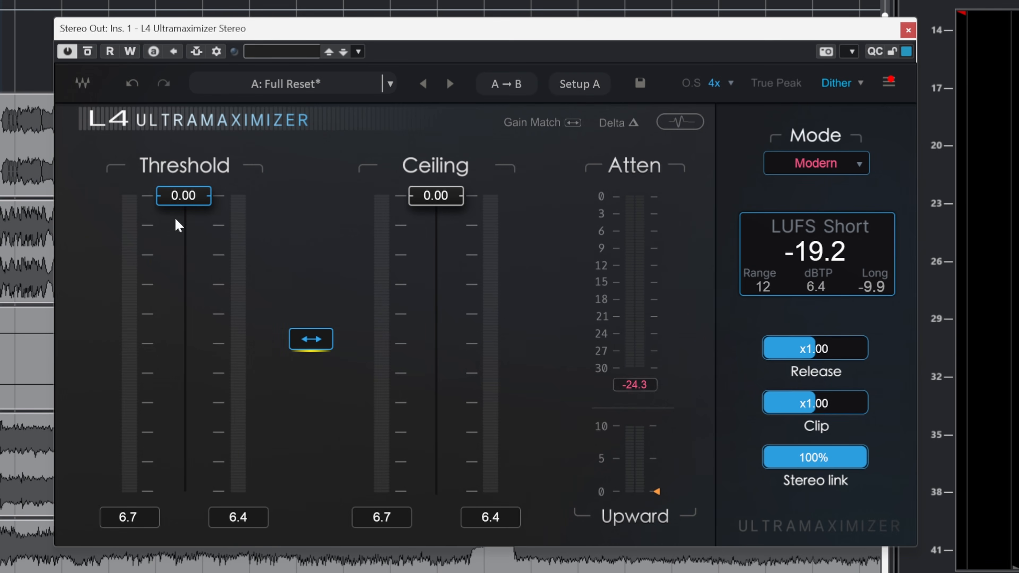
pyautogui.press('space')
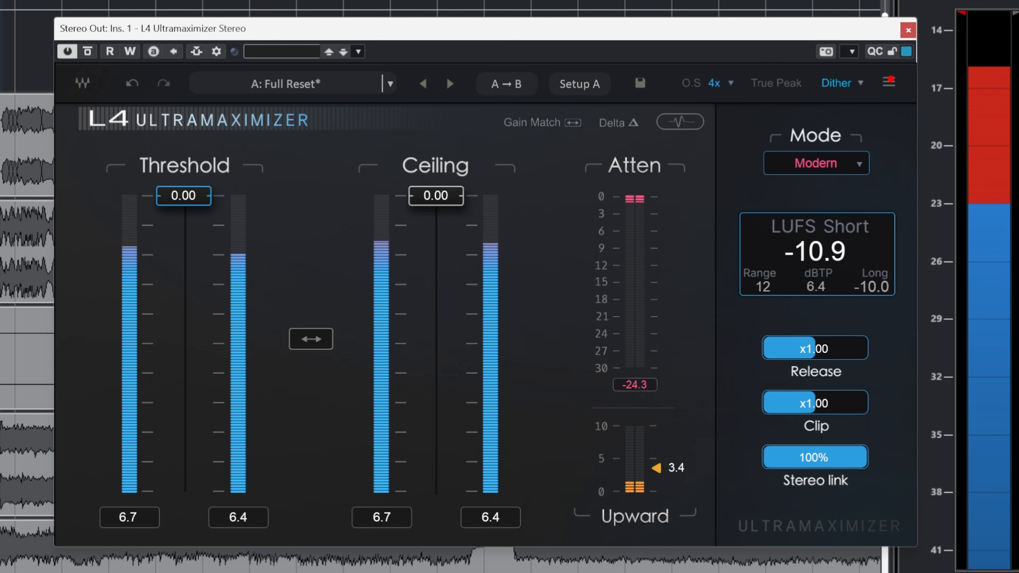
pyautogui.press('space')
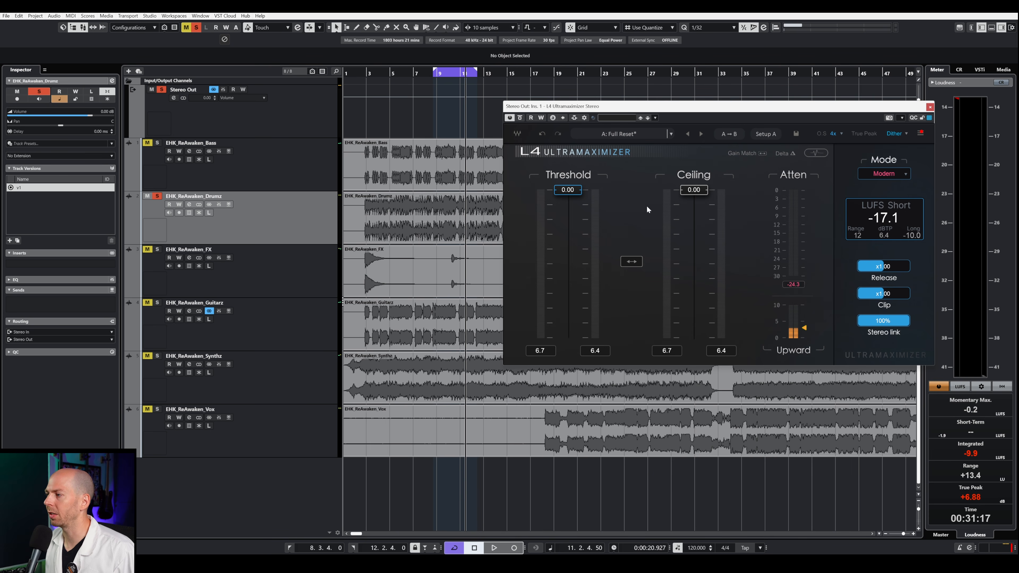
pyautogui.press('space')
pyautogui.moveTo(804, 328)
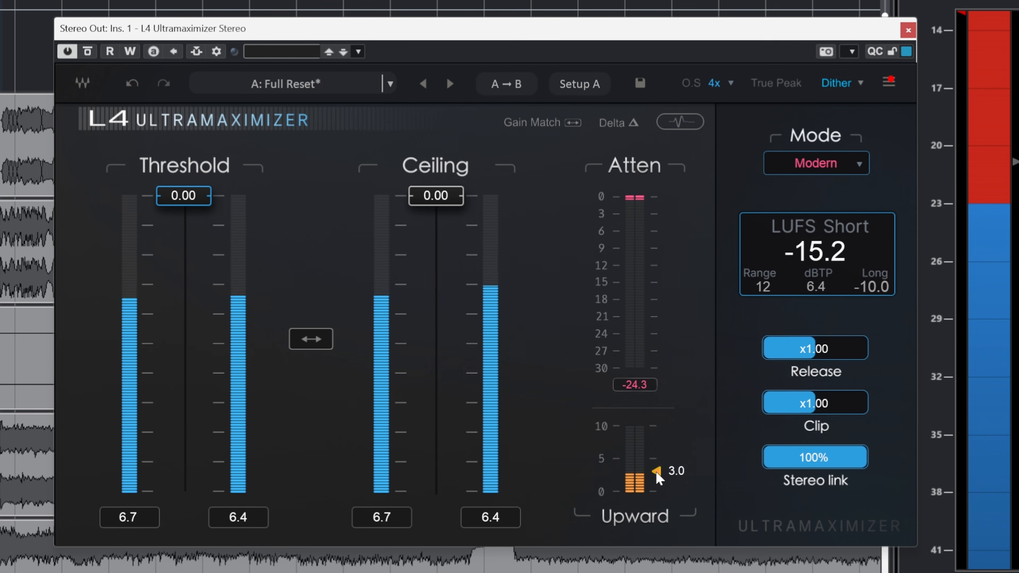
# Compare the drums with the limiter bypassed and active twice, and raise the Upward compression to 4.7.
pyautogui.click(94, 53)
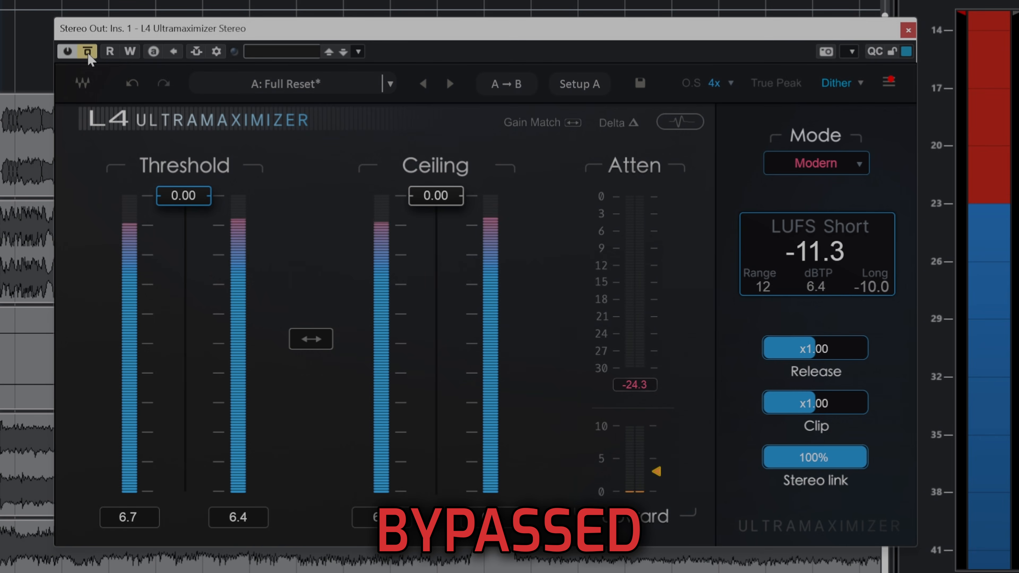
pyautogui.click(87, 53)
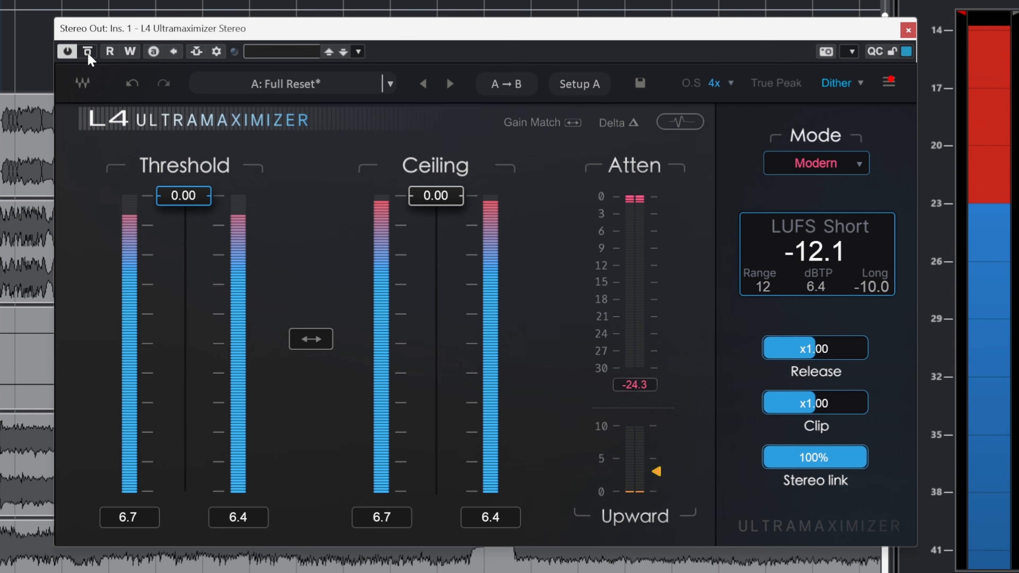
pyautogui.click(88, 52)
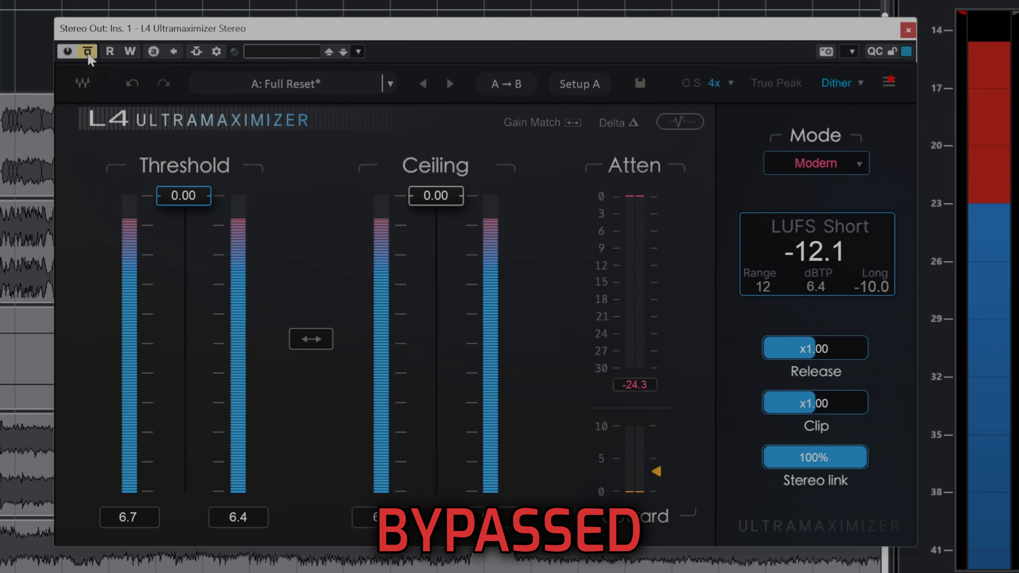
pyautogui.click(88, 52)
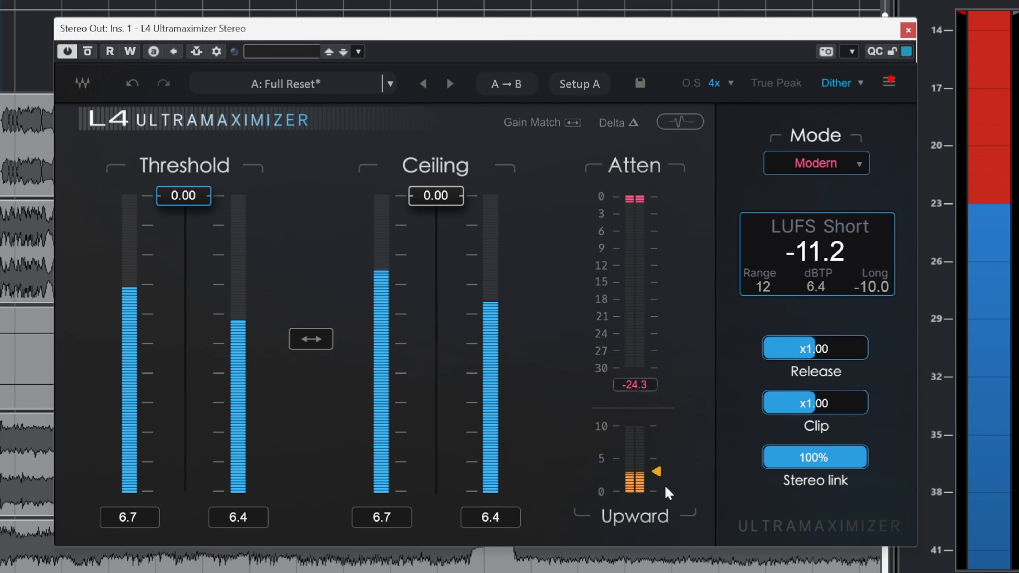
pyautogui.moveTo(657, 472); pyautogui.dragTo(656, 461)
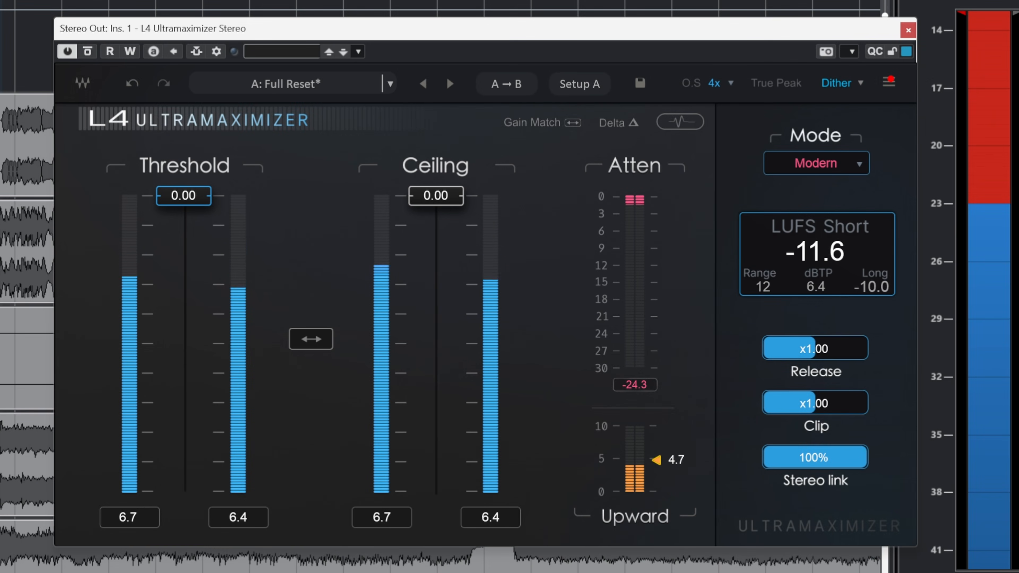
# Compare the playing drums with the limiter bypassed and active at an Upward compression of 4.7.
pyautogui.click(87, 52)
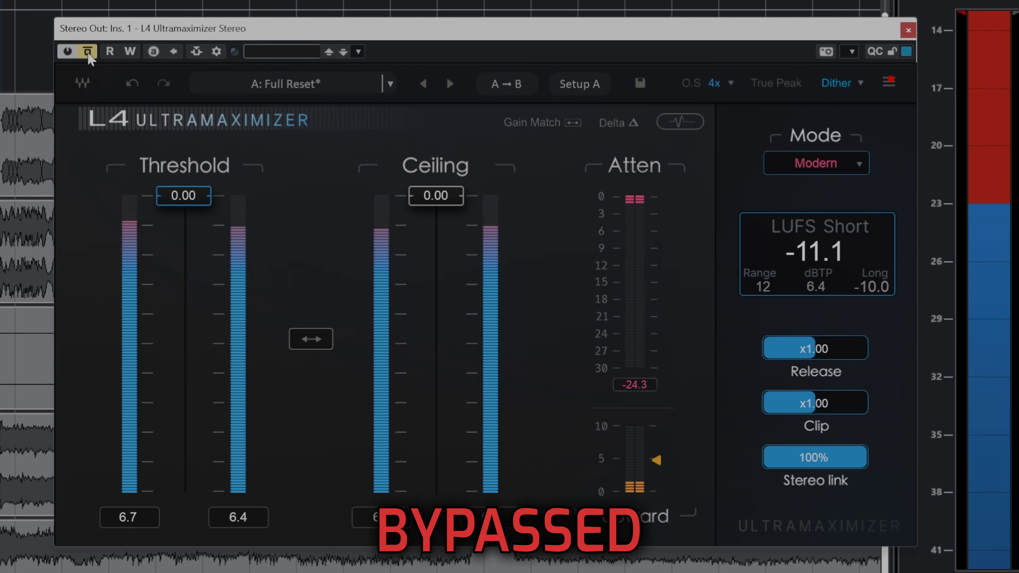
pyautogui.click(88, 53)
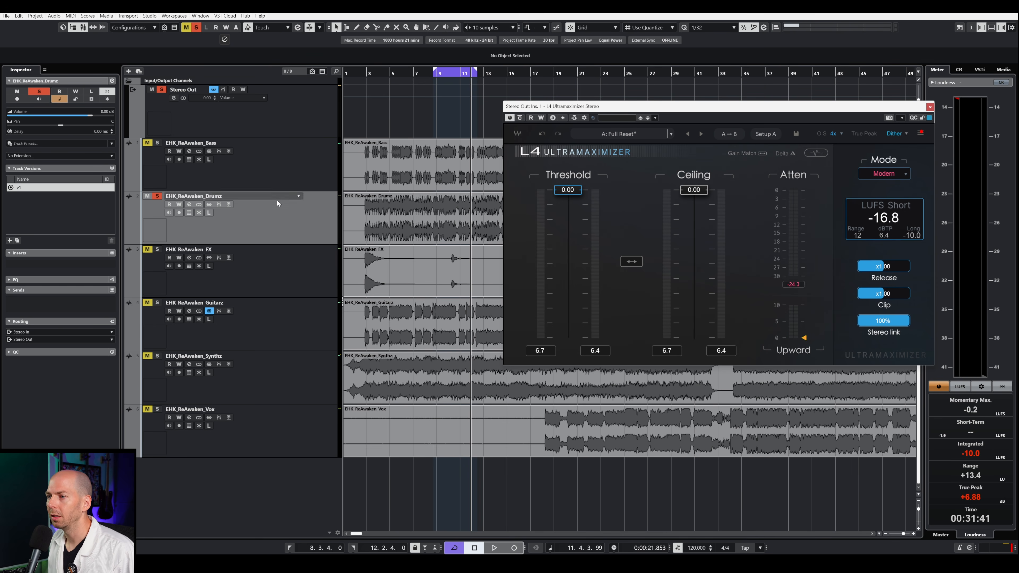
# Lower the linked Threshold and Ceiling together to -19.44 and -18.10 during playback.
pyautogui.click(303, 173)
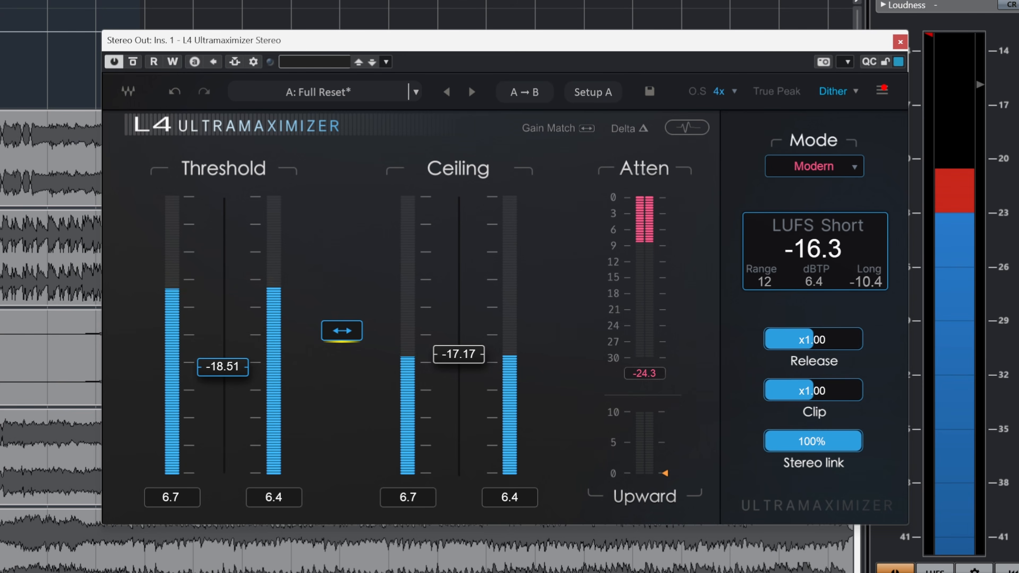
pyautogui.moveTo(633, 261); pyautogui.dragTo(634, 265)
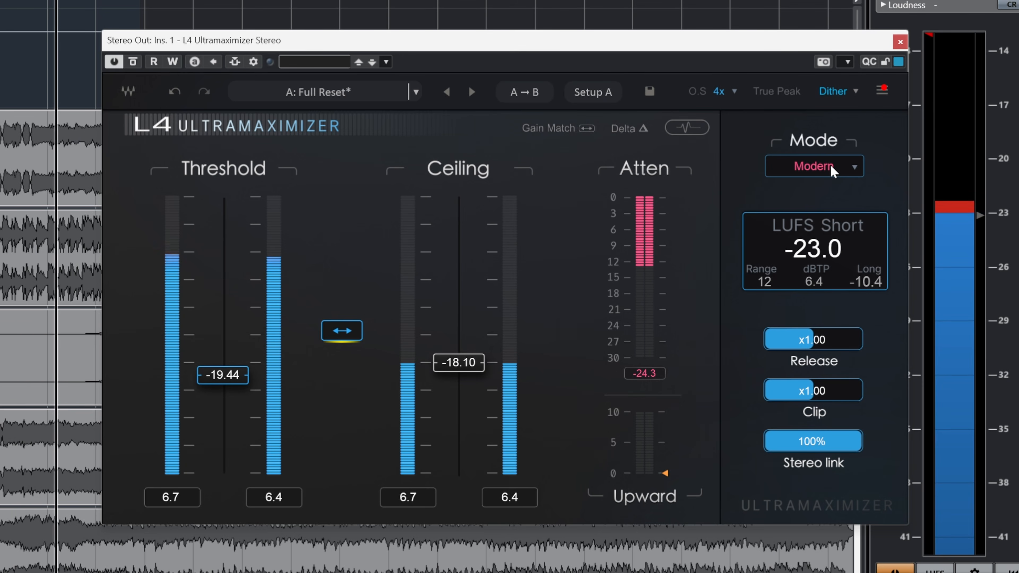
# Audition the Smooth, Aggressive, Safe and L2 limiter modes with the lowered Threshold and Ceiling.
pyautogui.scroll(-1, 830, 164)
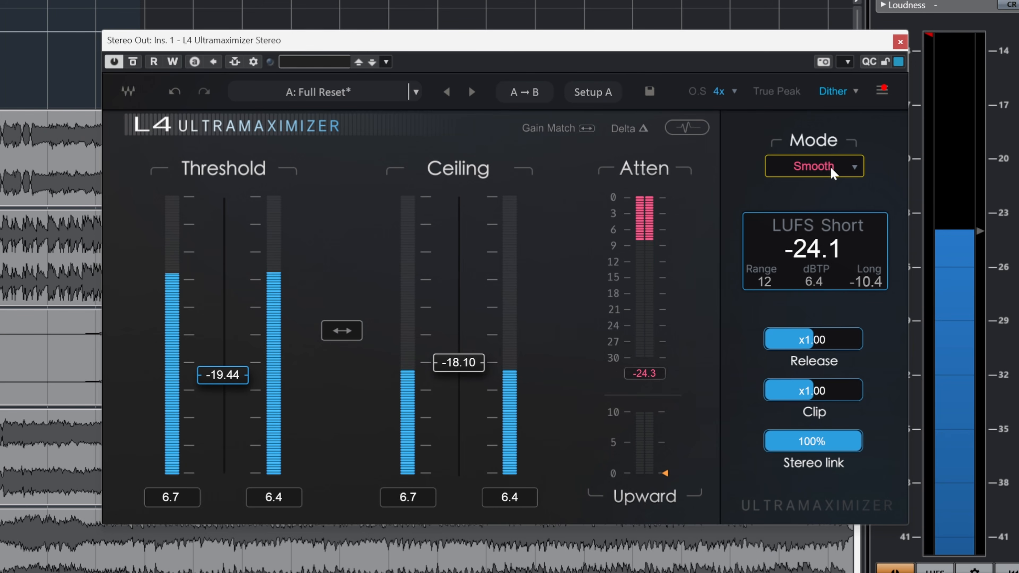
pyautogui.scroll(-1, 830, 166)
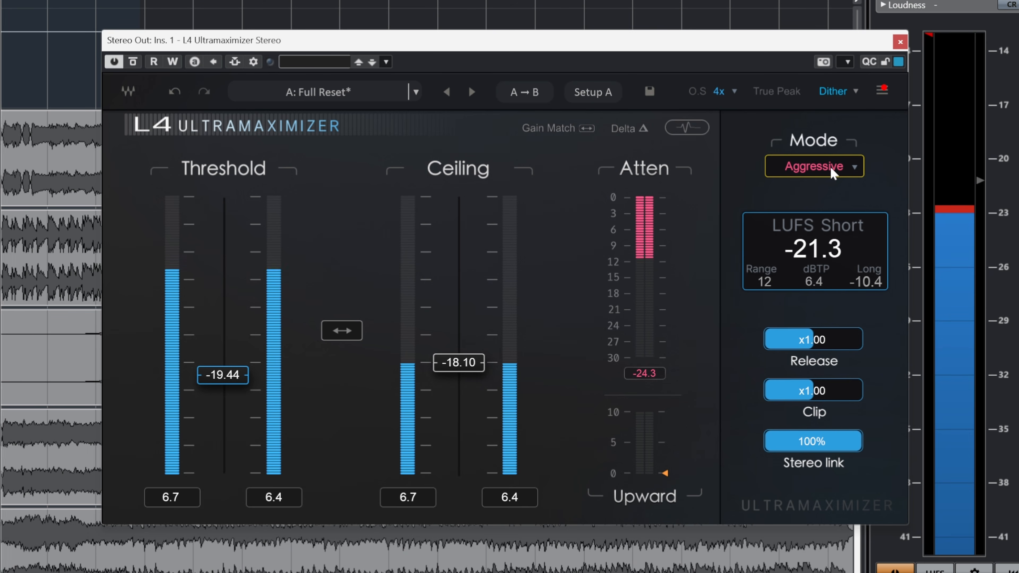
pyautogui.scroll(-1, 829, 166)
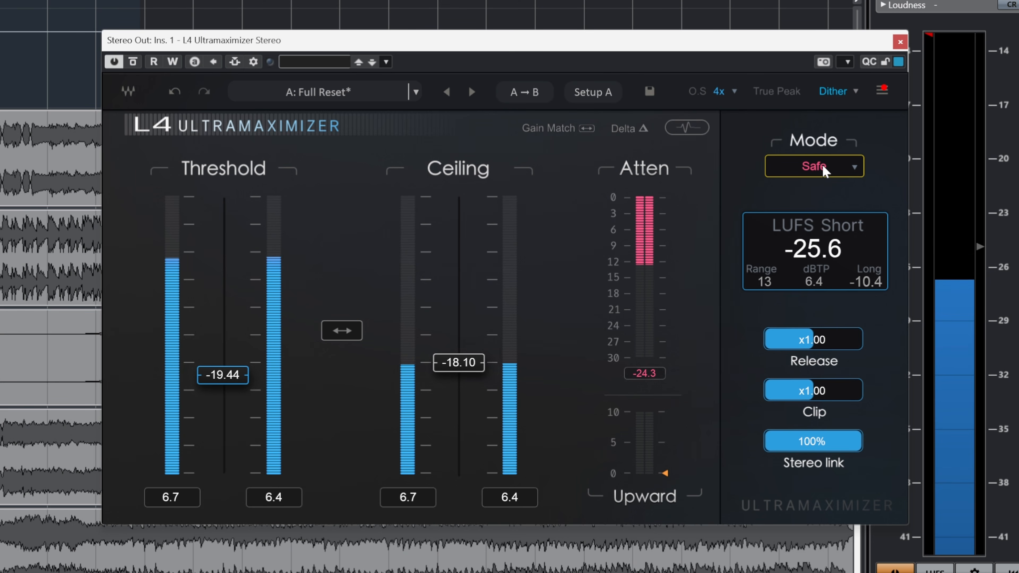
pyautogui.scroll(-1, 821, 164)
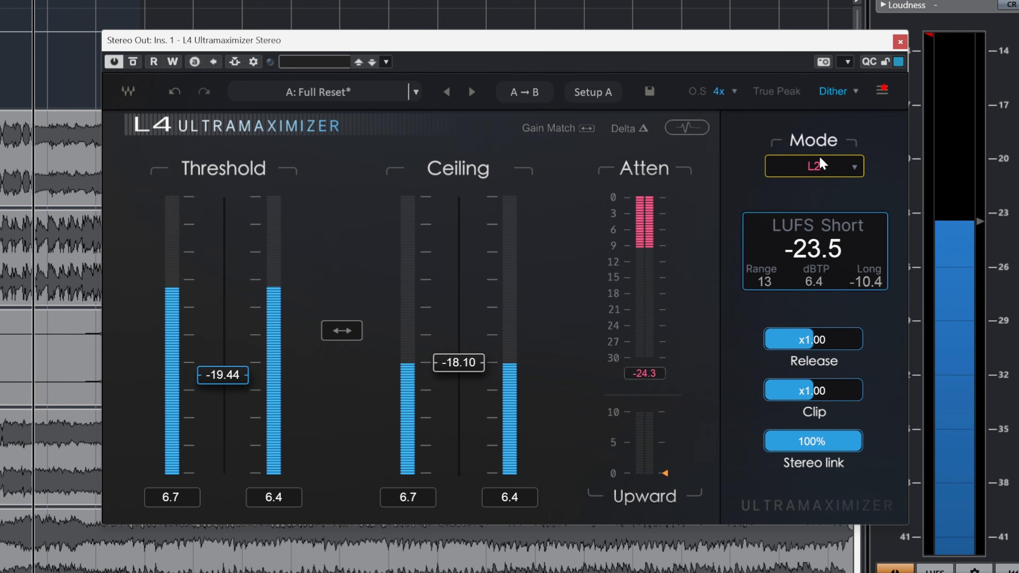
pyautogui.scroll(-1, 856, 170)
pyautogui.click(855, 171)
pyautogui.click(874, 249)
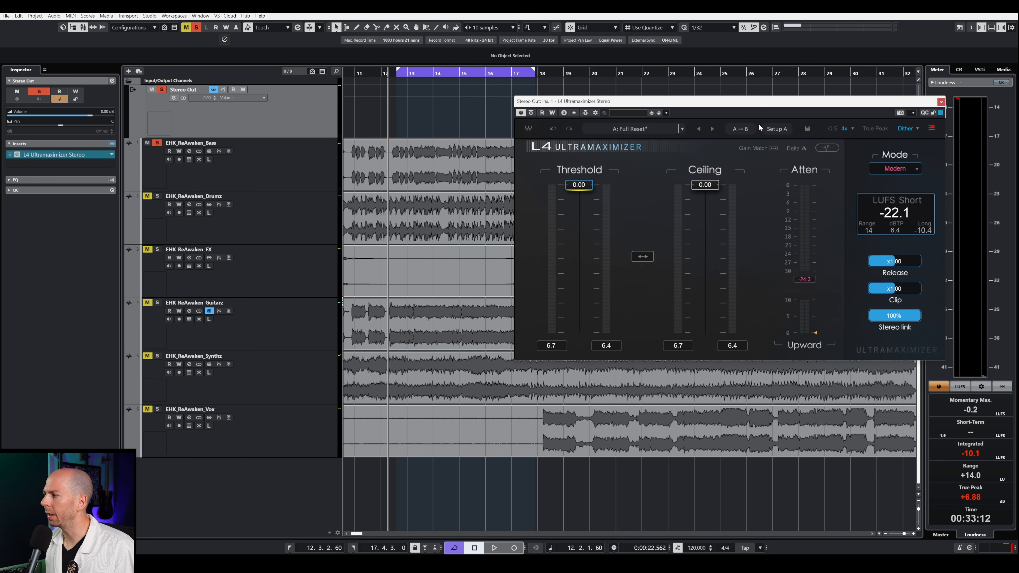
# Reposition the limiter window, play the soloed bass with Gain Match on and lower the Threshold to -16.12.
pyautogui.moveTo(766, 105); pyautogui.dragTo(661, 208)
pyautogui.press('space')
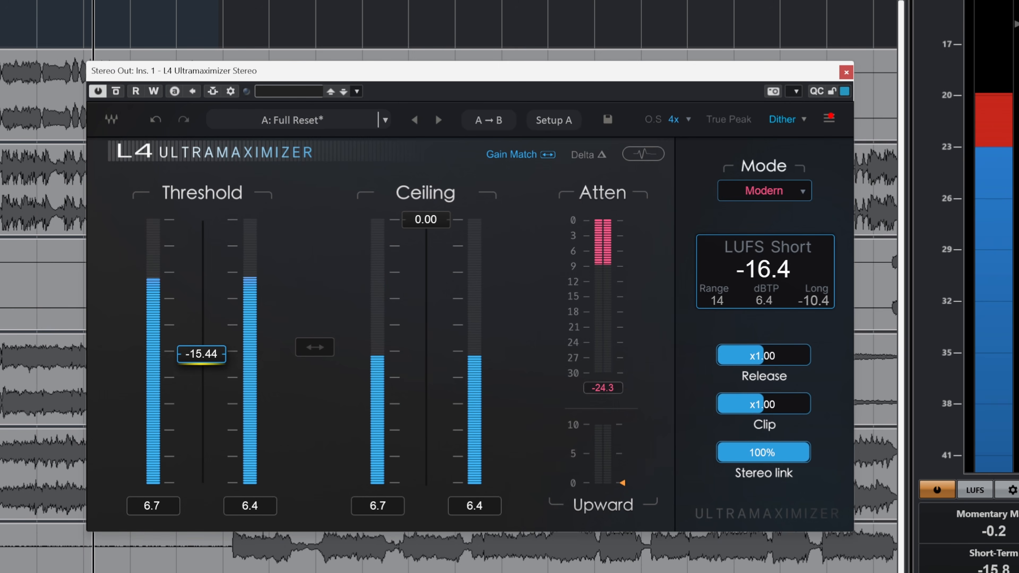
pyautogui.moveTo(202, 353); pyautogui.dragTo(202, 367)
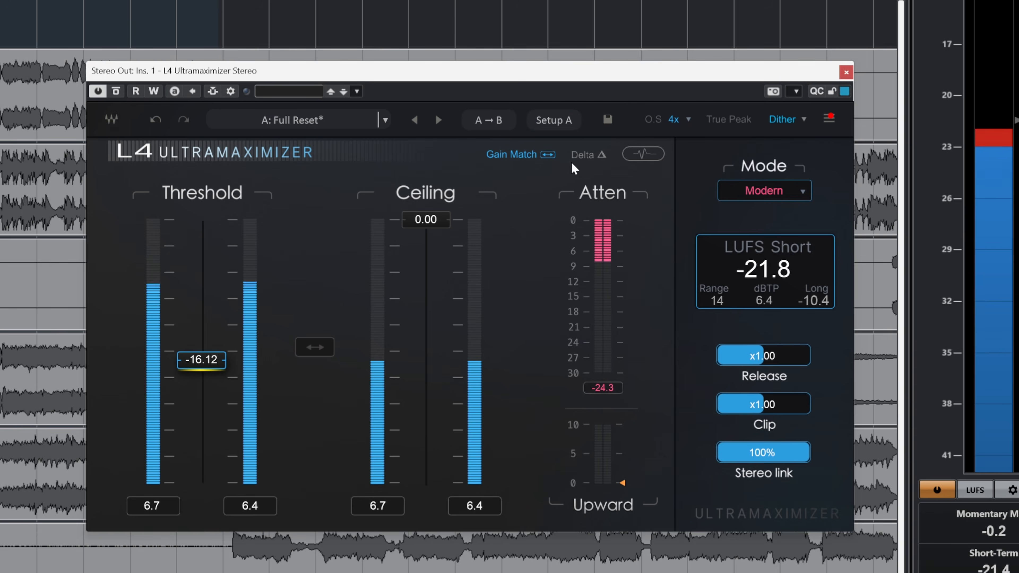
# Audition the Smooth, Aggressive and Safe modes on the bass, pausing and resuming playback between comparisons.
pyautogui.click(776, 191)
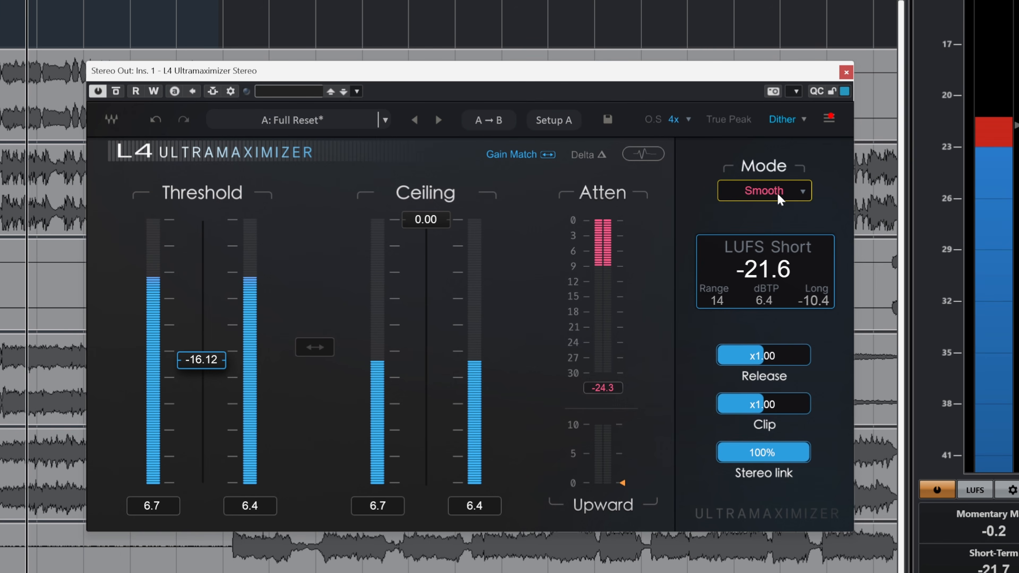
pyautogui.click(777, 192)
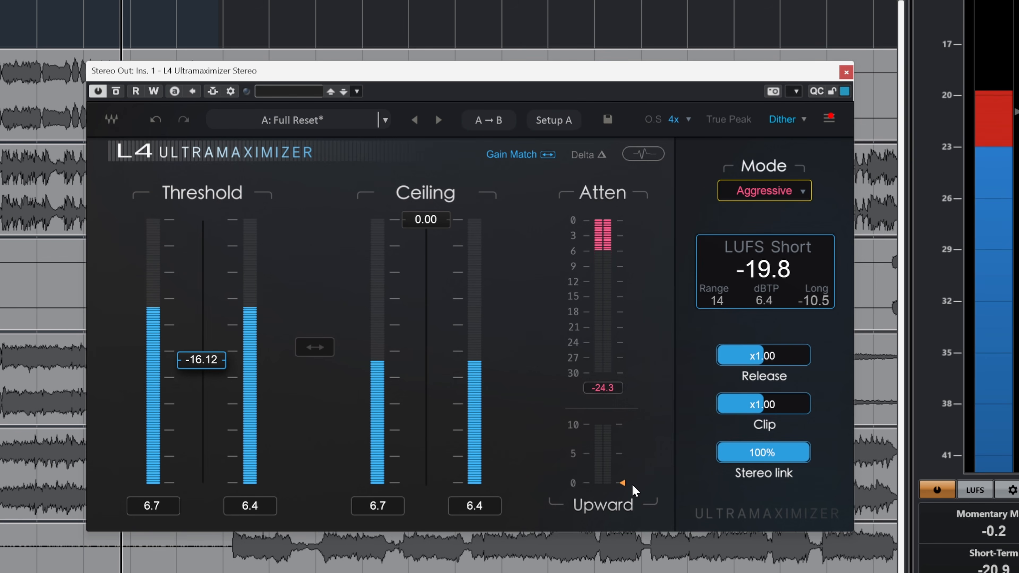
pyautogui.press('space')
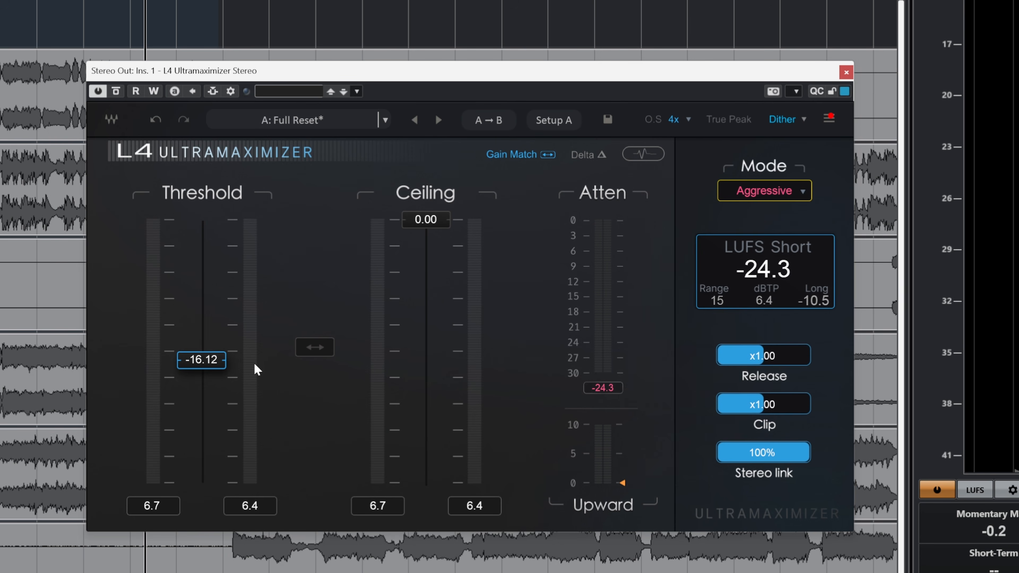
pyautogui.press('space')
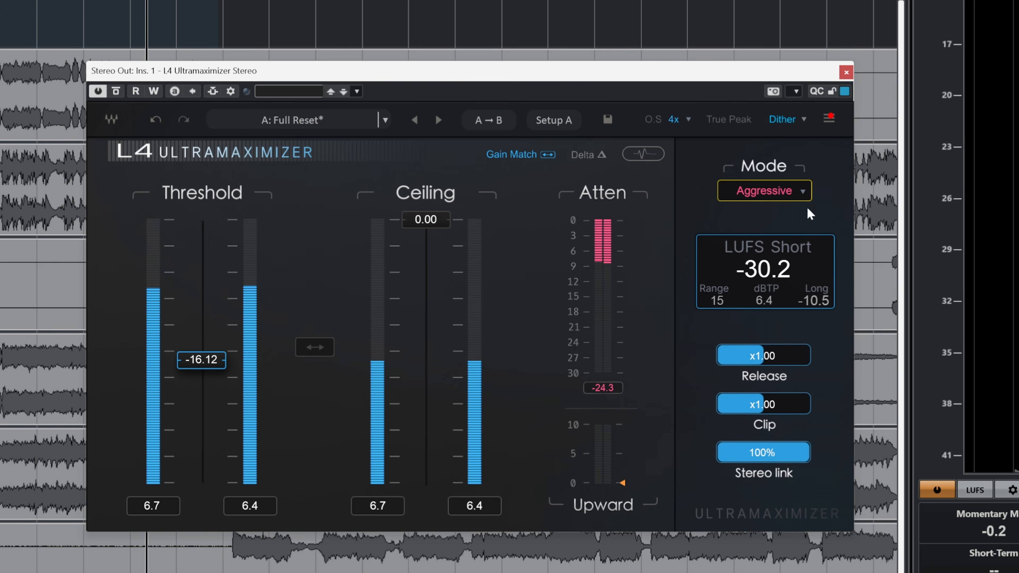
pyautogui.click(776, 191)
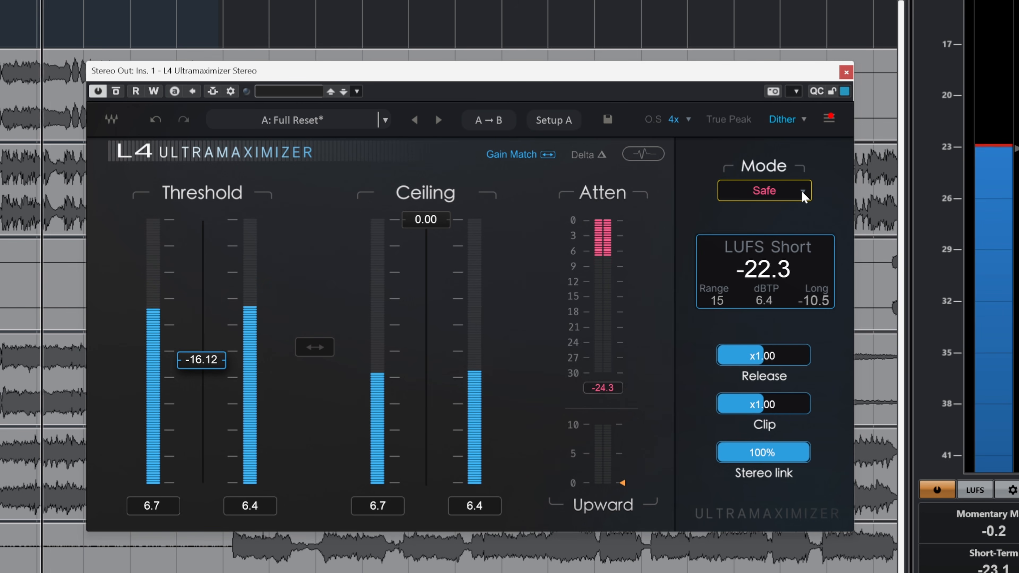
pyautogui.press('space')
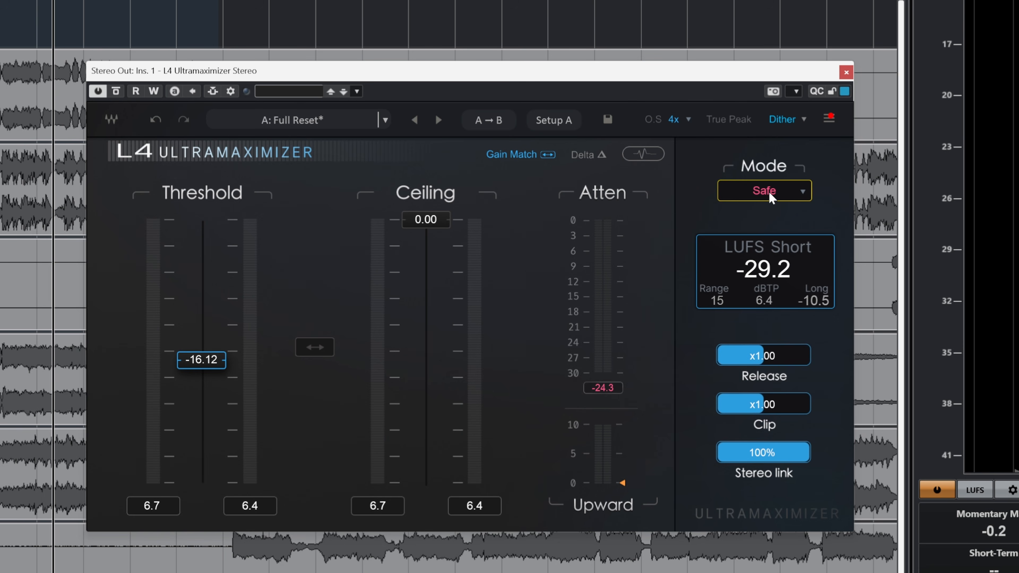
pyautogui.press('space')
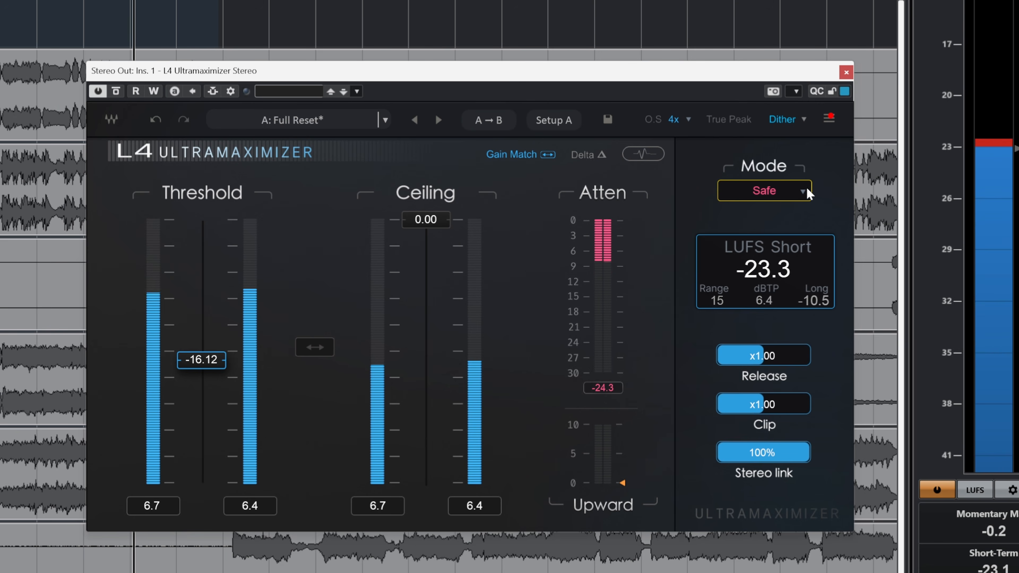
pyautogui.press('space')
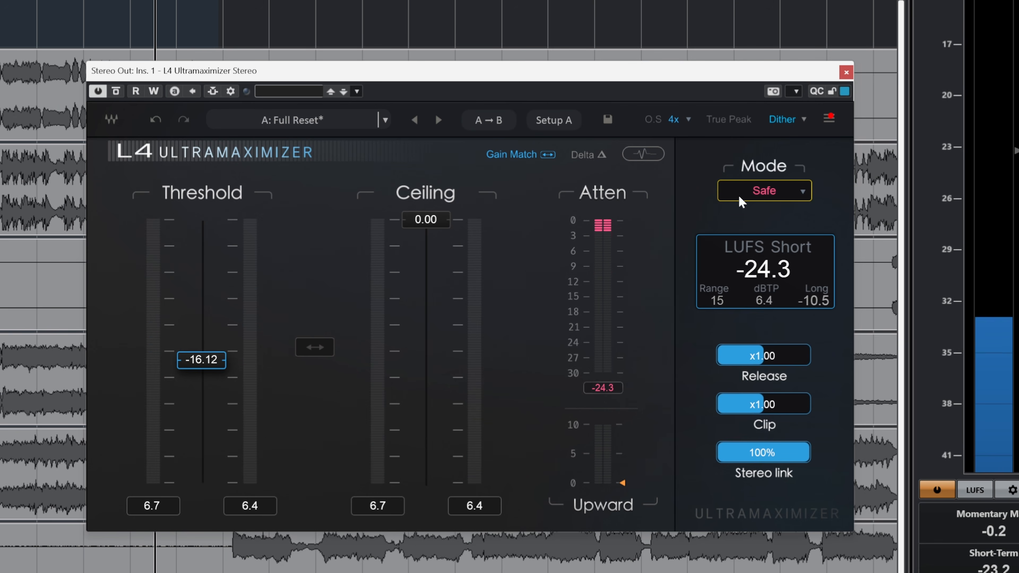
pyautogui.press('space')
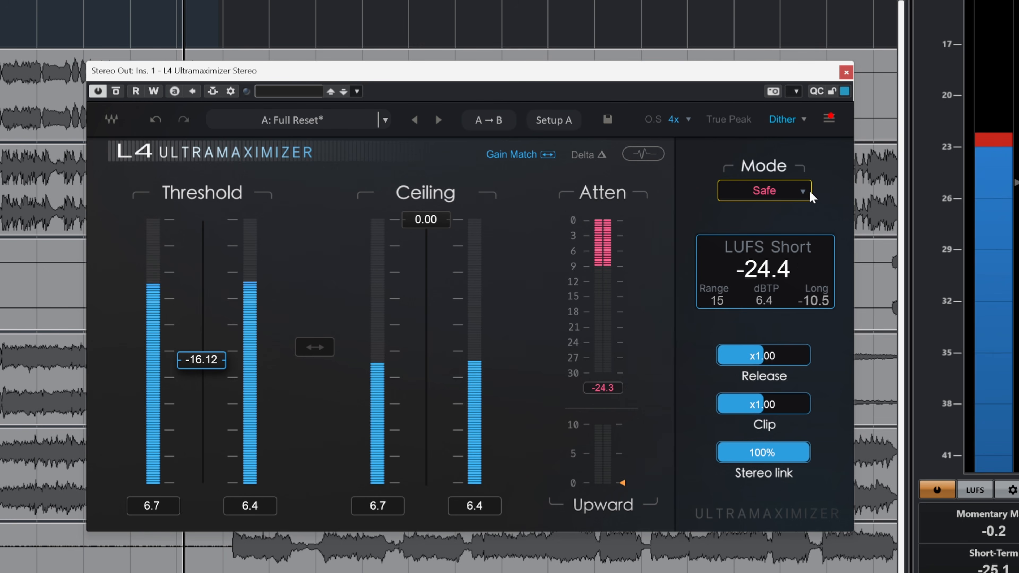
# Switch the mode to Aggressive, raise the Threshold to -13.41 and set Release to x0.10 while the bass plays.
pyautogui.click(802, 191)
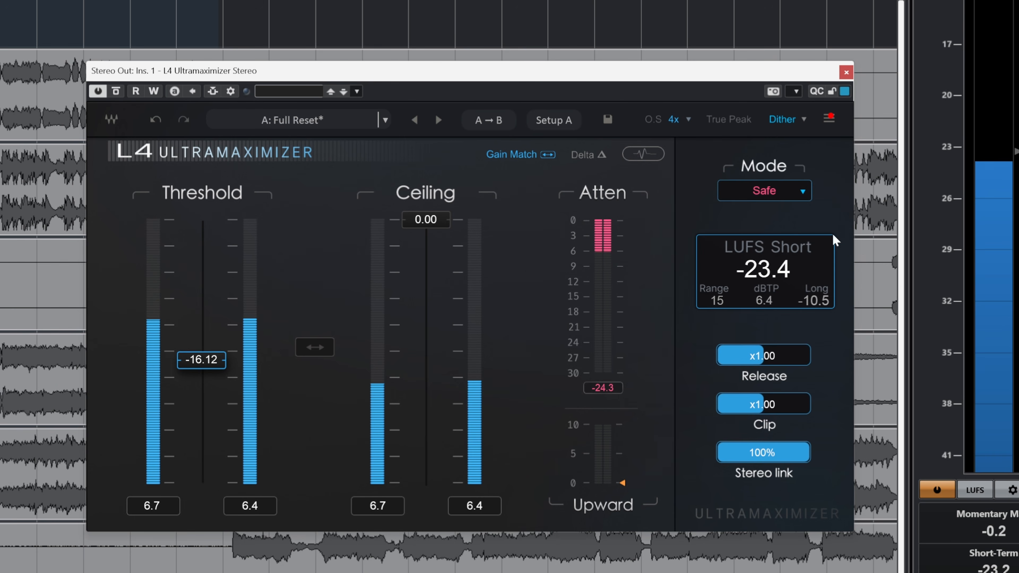
pyautogui.moveTo(201, 360); pyautogui.dragTo(202, 336)
pyautogui.moveTo(750, 354); pyautogui.dragTo(717, 355)
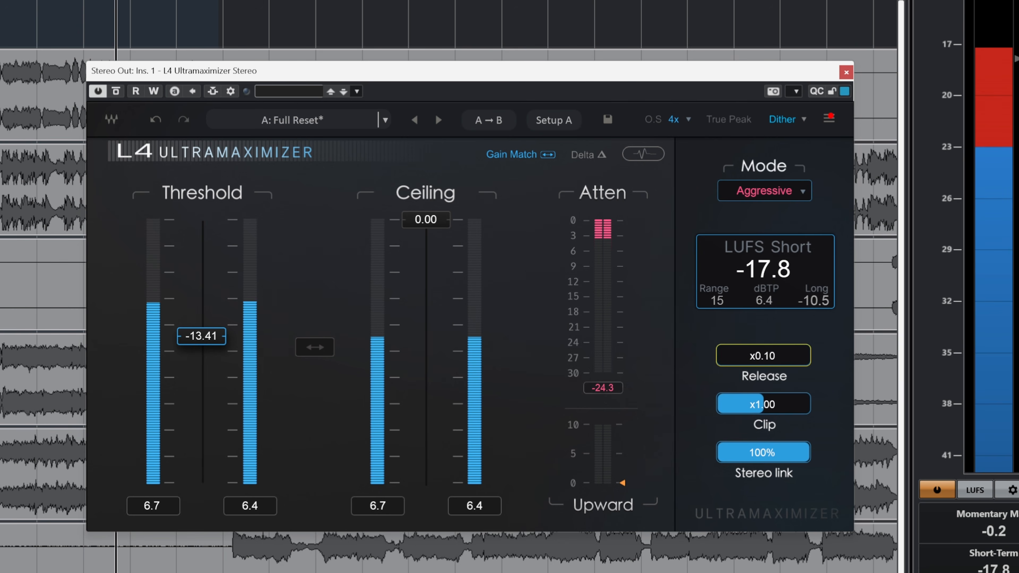
pyautogui.press('space')
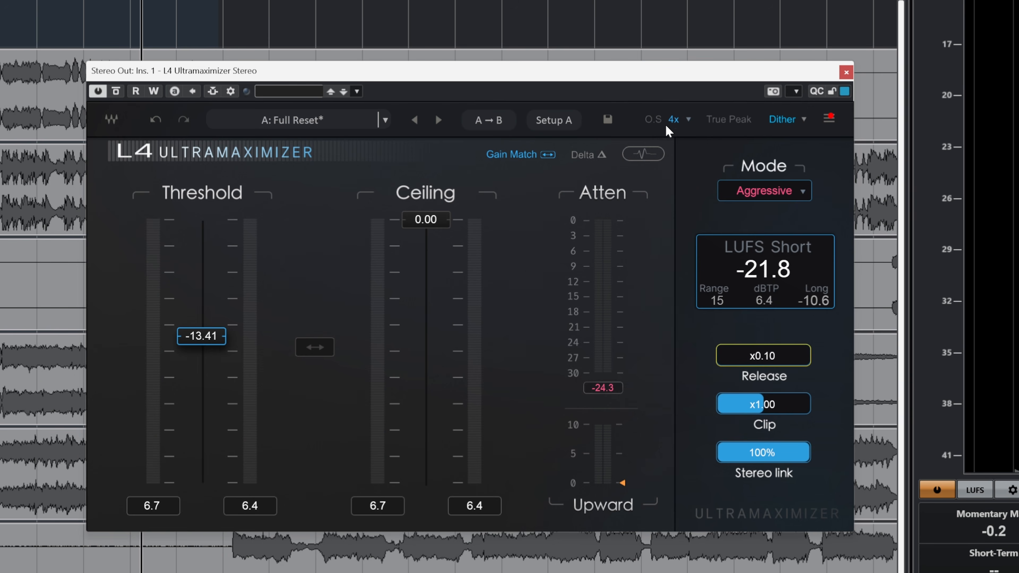
# Try the other oversampling settings, return to 4x and turn Dither off.
pyautogui.click(690, 120)
pyautogui.click(712, 134)
pyautogui.click(689, 122)
pyautogui.click(718, 148)
pyautogui.click(688, 120)
pyautogui.click(712, 165)
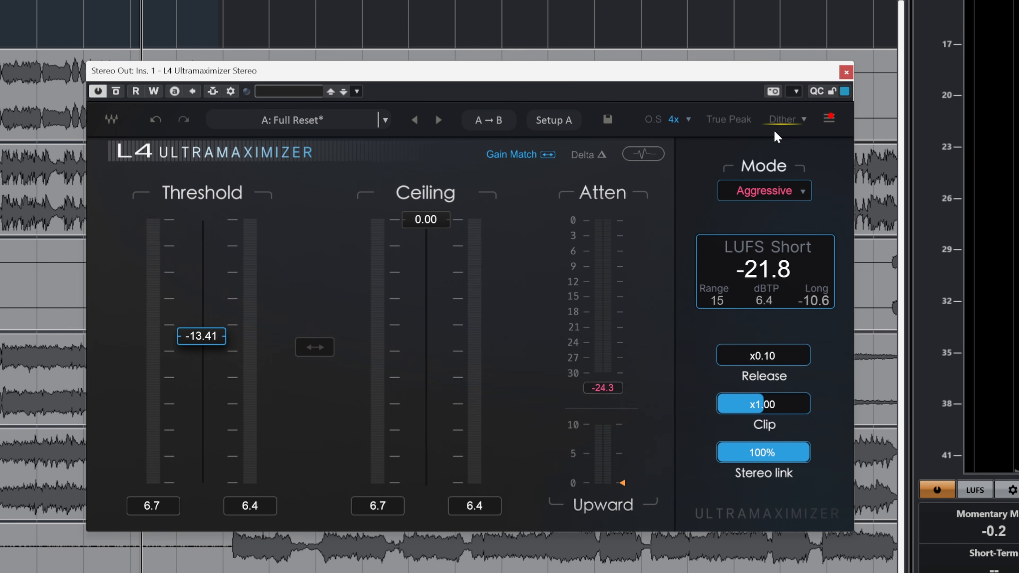
# Play the bass while sweeping Clip up to x10.00, then settle Clip at x0.93 and Release at x2.03.
pyautogui.press('space')
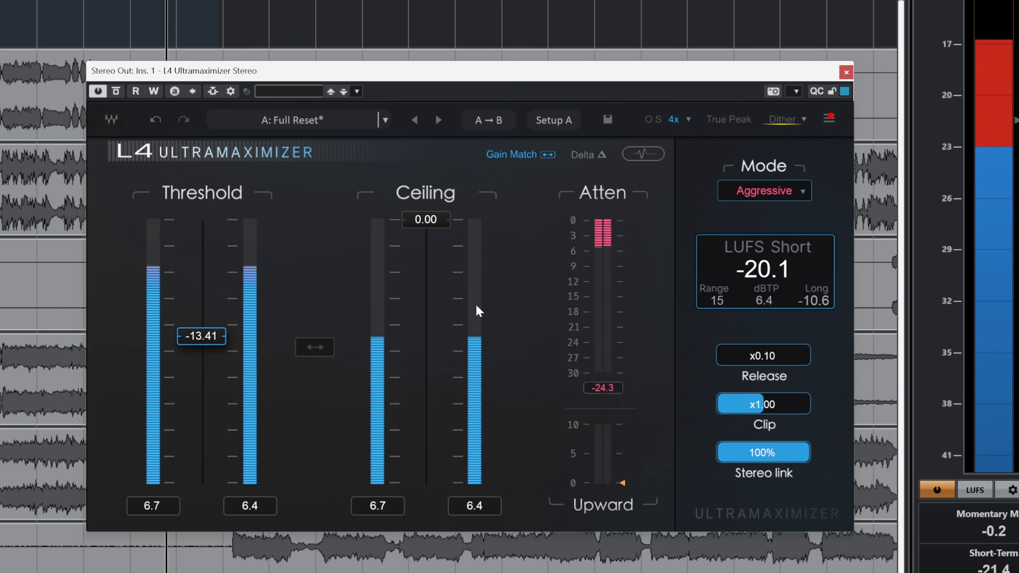
pyautogui.moveTo(764, 402); pyautogui.dragTo(730, 406)
pyautogui.press('space')
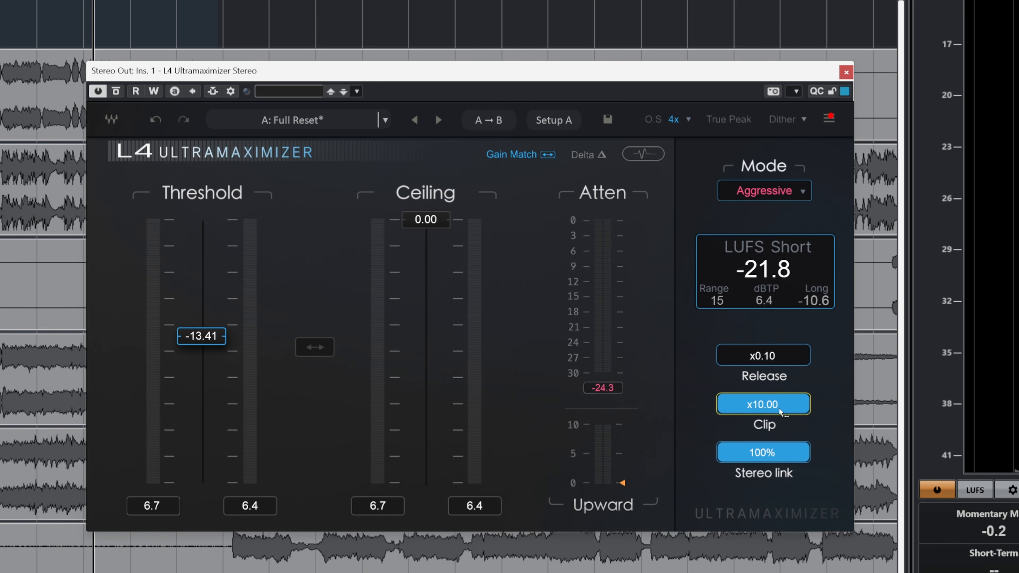
pyautogui.press('space')
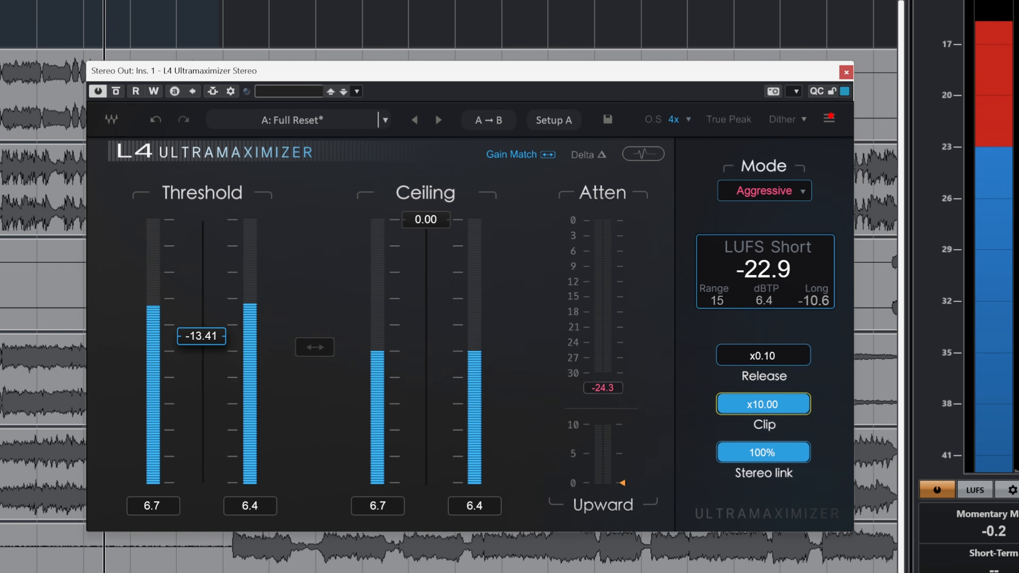
pyautogui.moveTo(805, 404); pyautogui.dragTo(723, 405)
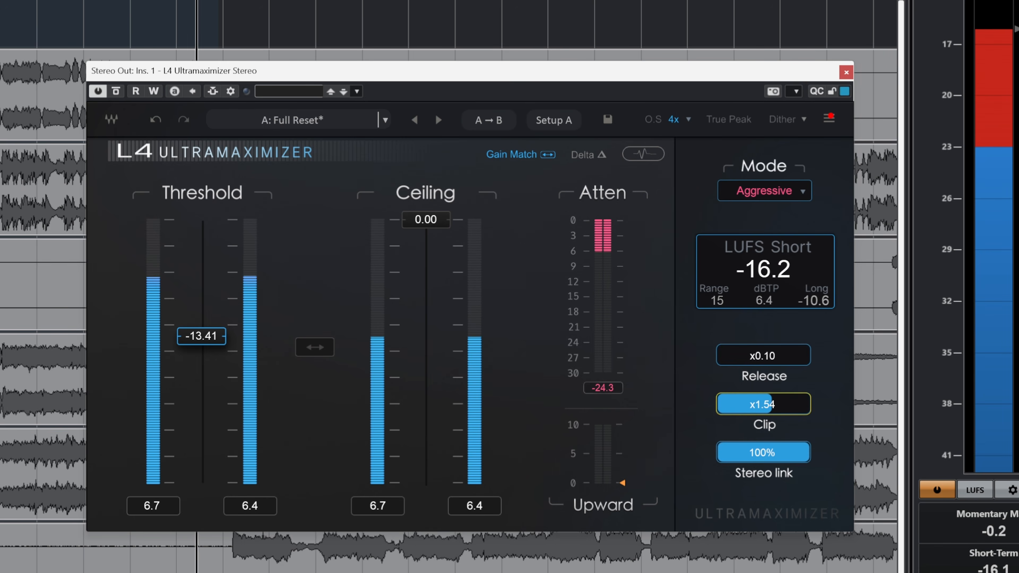
pyautogui.moveTo(771, 404)
pyautogui.mouseDown()
pyautogui.moveTo(787, 404)
pyautogui.moveTo(762, 404)
pyautogui.mouseUp()
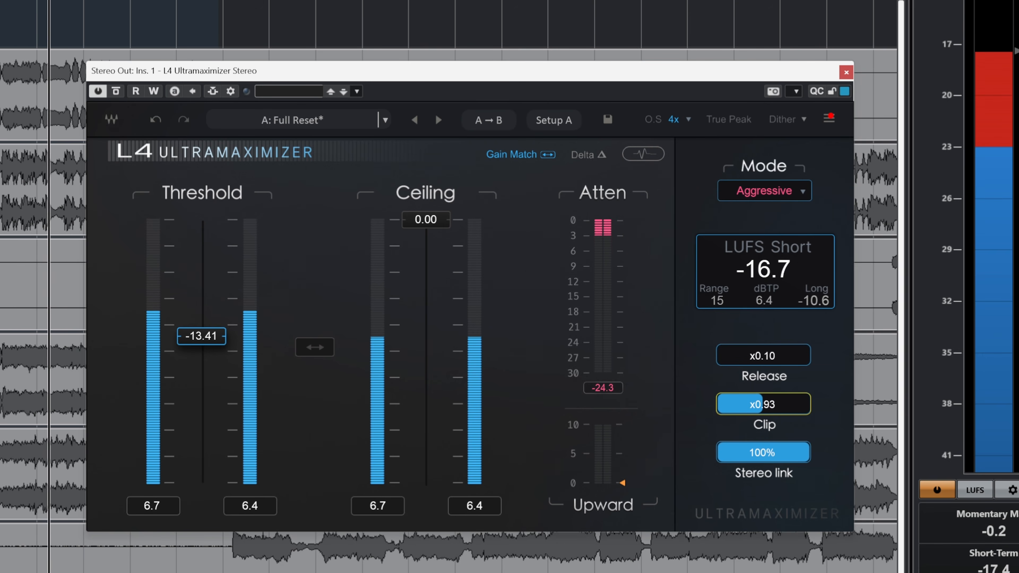
pyautogui.moveTo(762, 356)
pyautogui.mouseDown()
pyautogui.moveTo(815, 355)
pyautogui.moveTo(772, 355)
pyautogui.mouseUp()
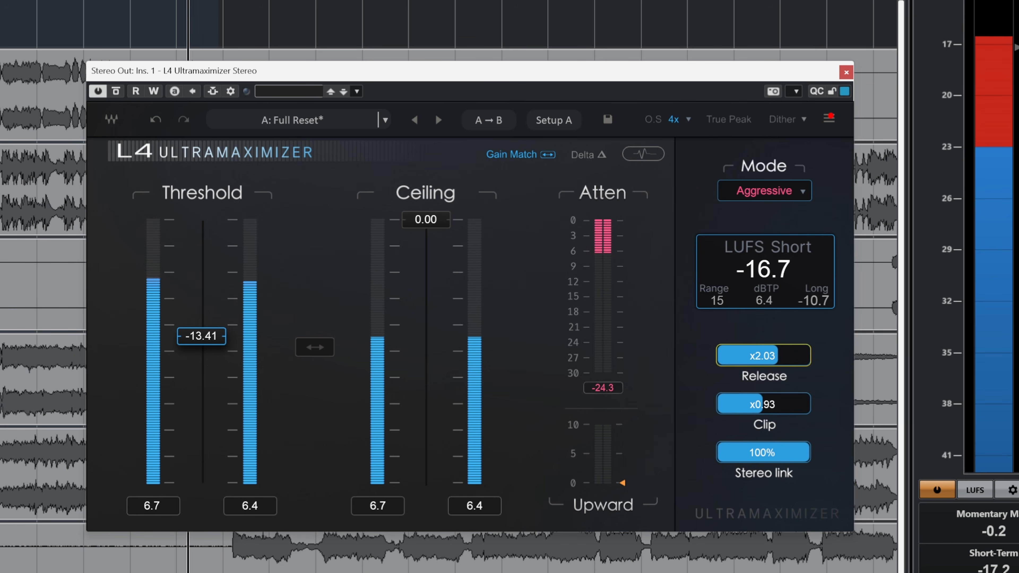
# Compare the limiter bypassed and active in Modern mode with Gain Match off and the Ceiling at -9.47.
pyautogui.press('space')
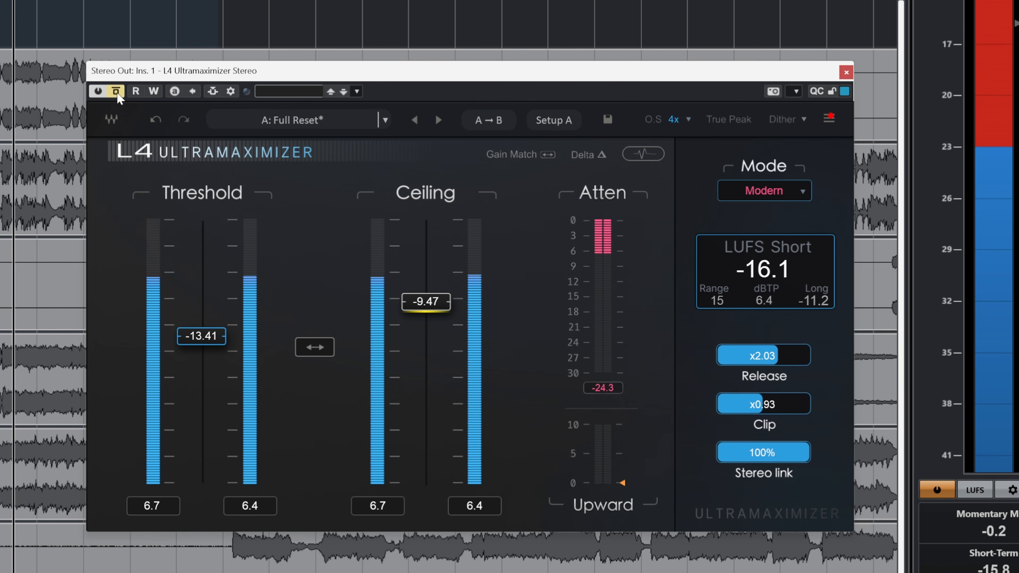
pyautogui.click(117, 93)
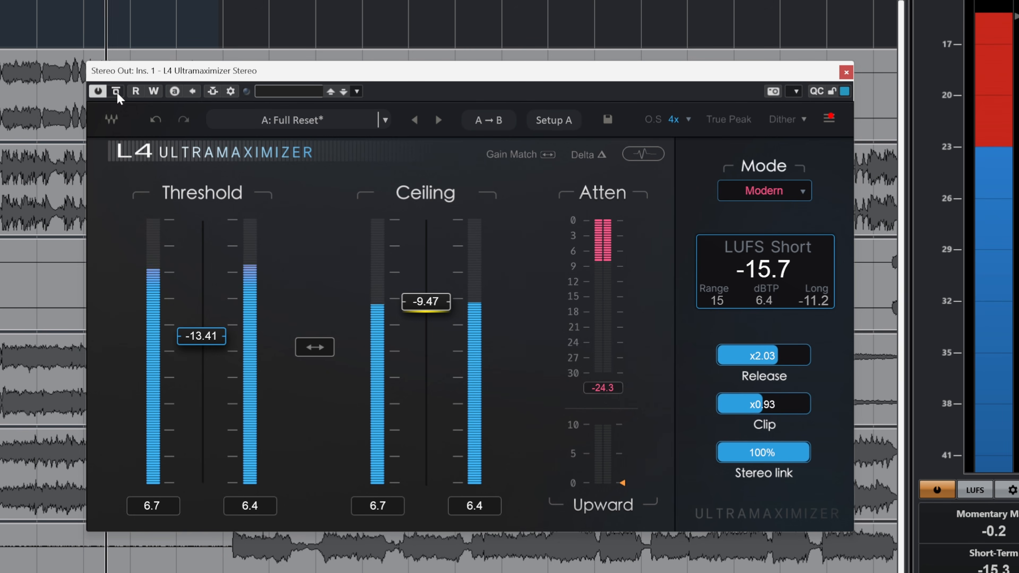
pyautogui.press('space')
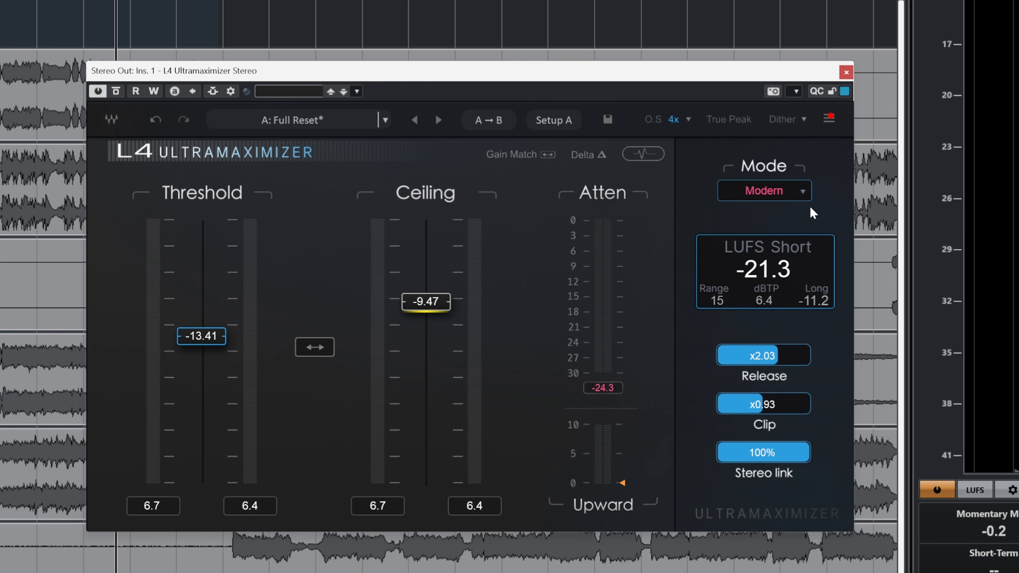
# Reset the limiter to Full Reset and play the soloed drums with the linked Threshold and Ceiling at -10.60.
pyautogui.click(803, 192)
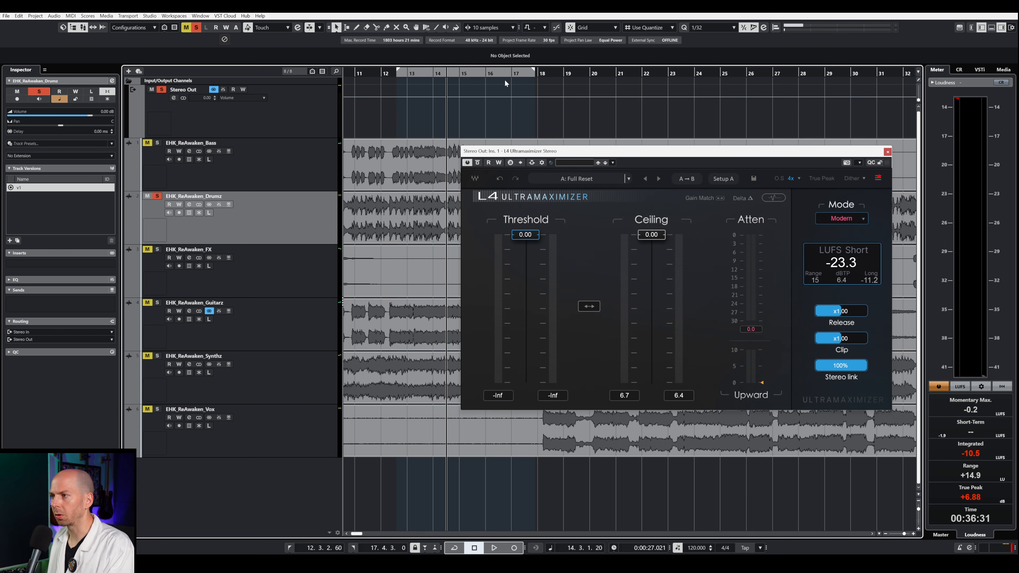
pyautogui.press('space')
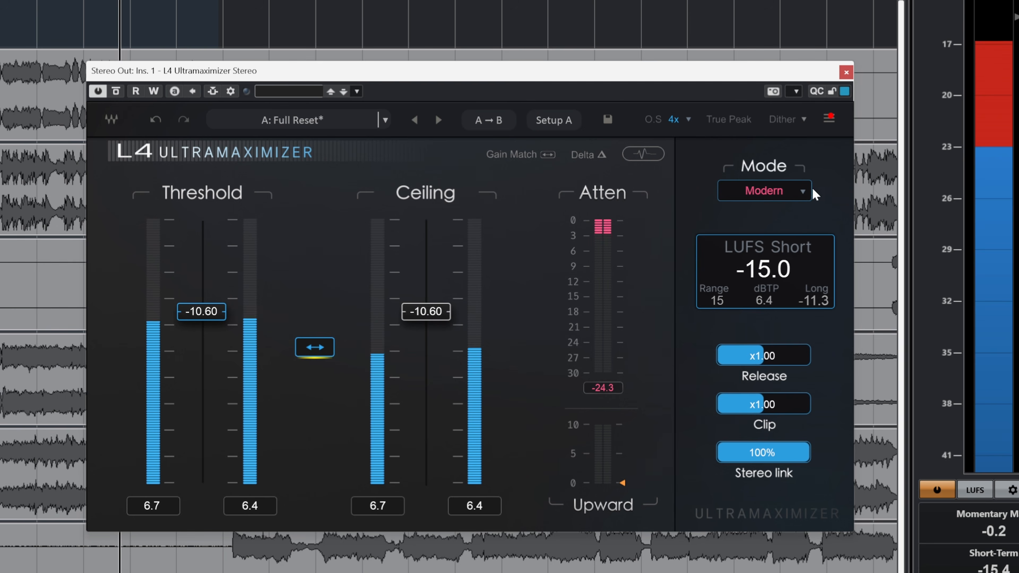
# Audition the Aggressive, Safe and L2 modes with the linked Threshold and Ceiling at -10.98, then return to Aggressive.
pyautogui.click(788, 195)
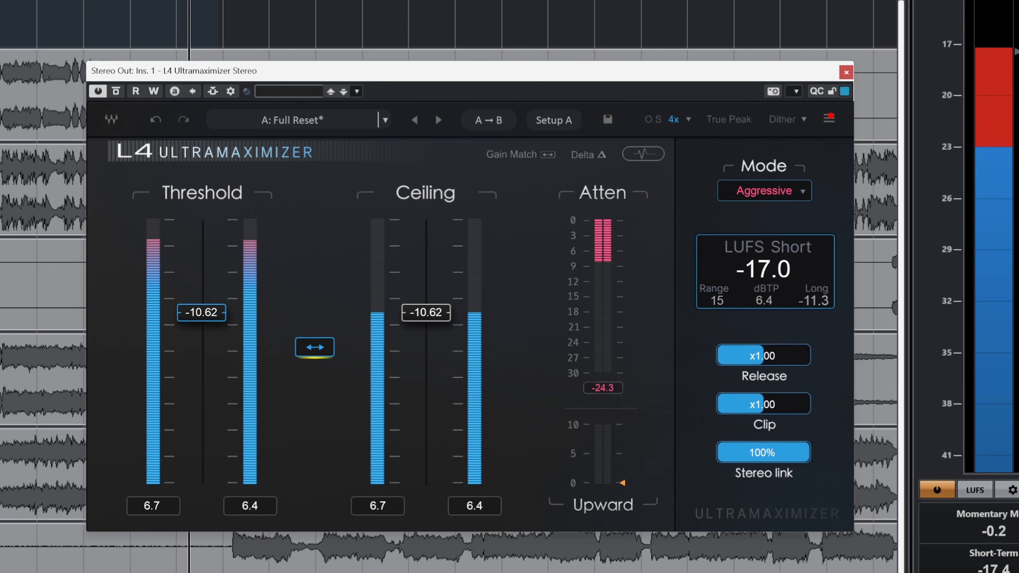
pyautogui.moveTo(315, 347); pyautogui.dragTo(315, 351)
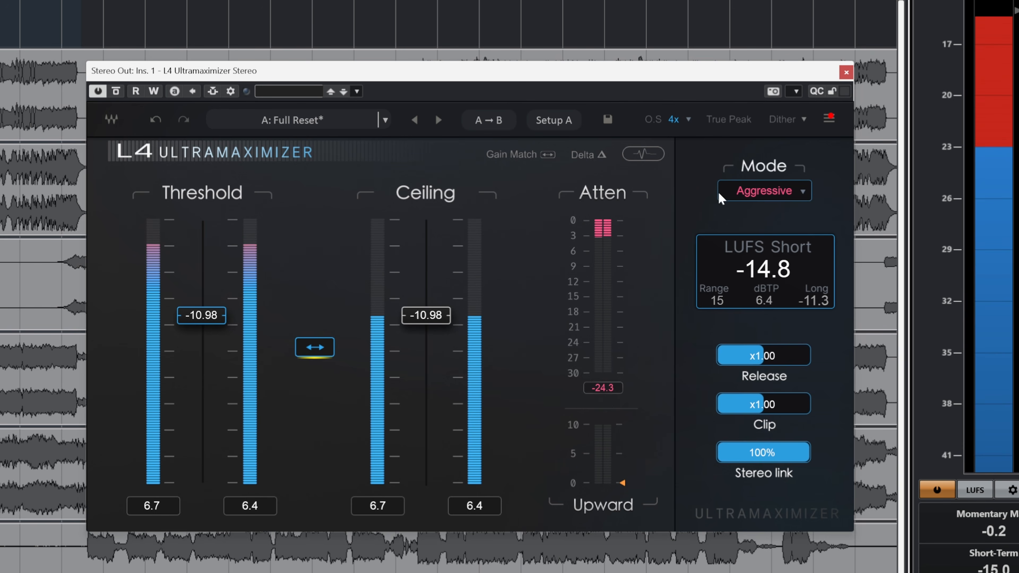
pyautogui.moveTo(751, 191); pyautogui.dragTo(777, 191)
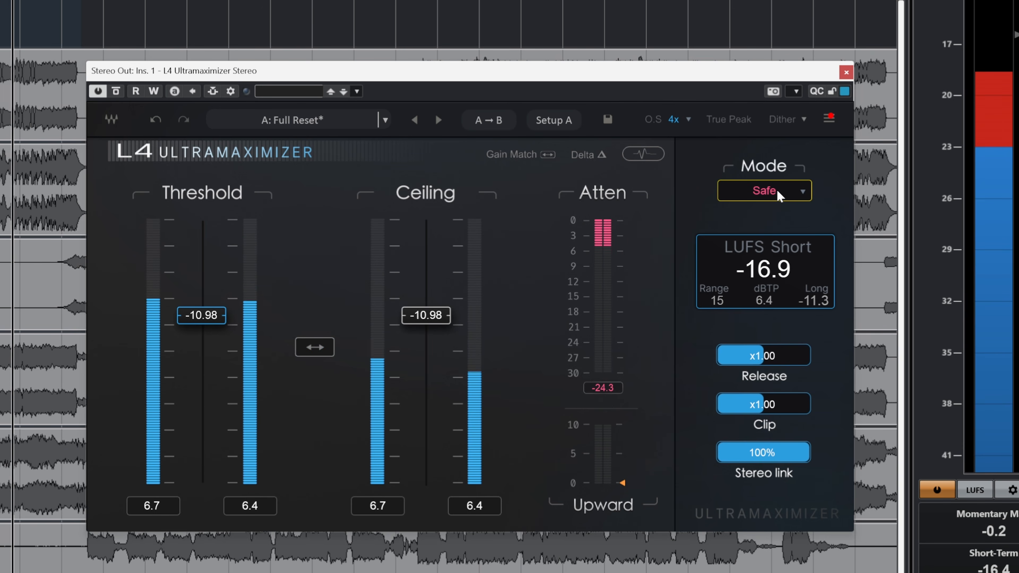
pyautogui.click(775, 193)
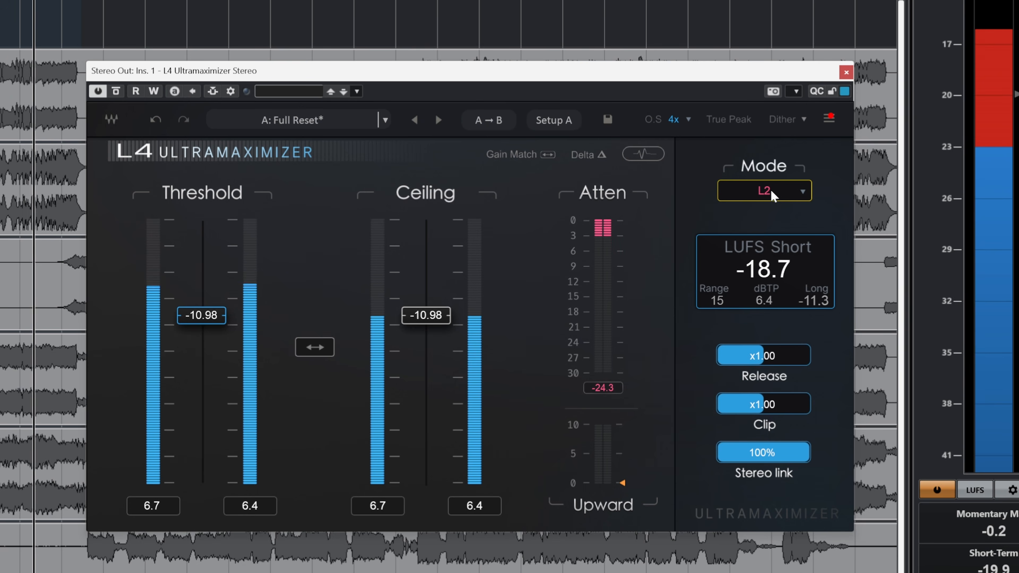
pyautogui.click(801, 193)
pyautogui.click(813, 242)
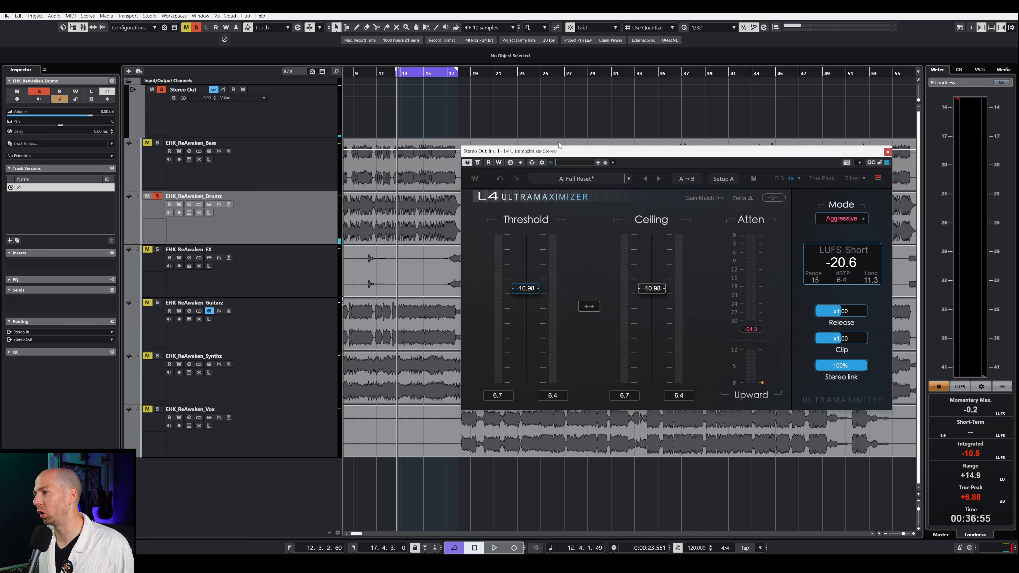
# Play the drums while sweeping Release between x0.10 and x10.00, then settle Release at x3.13 and Clip at x0.41.
pyautogui.press('space')
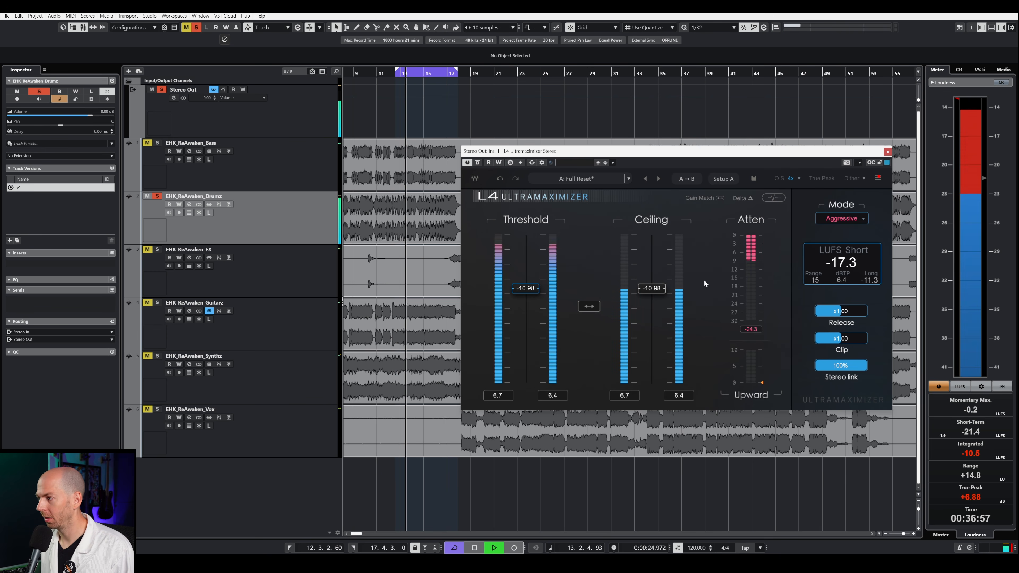
pyautogui.press('space')
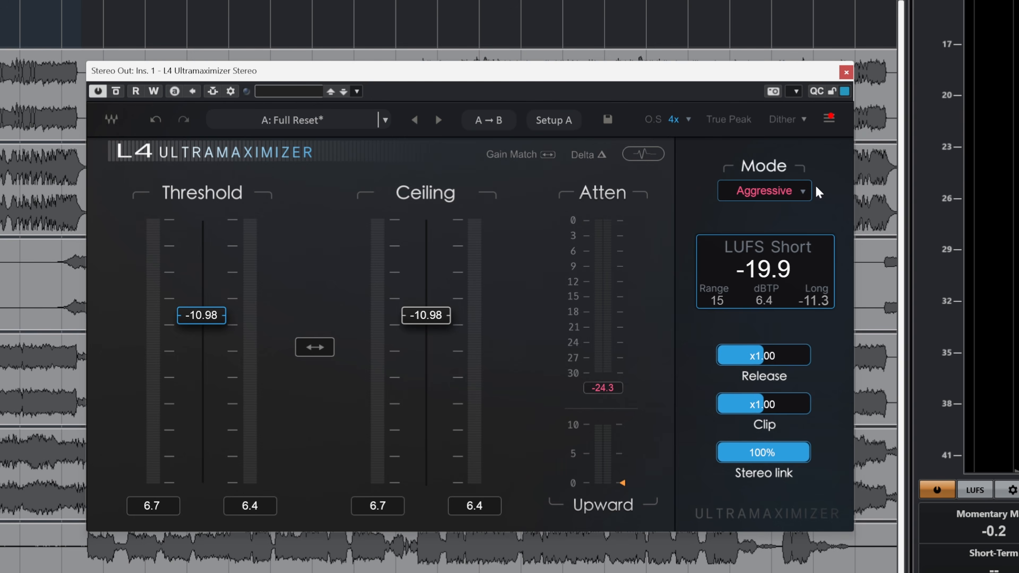
pyautogui.press('space')
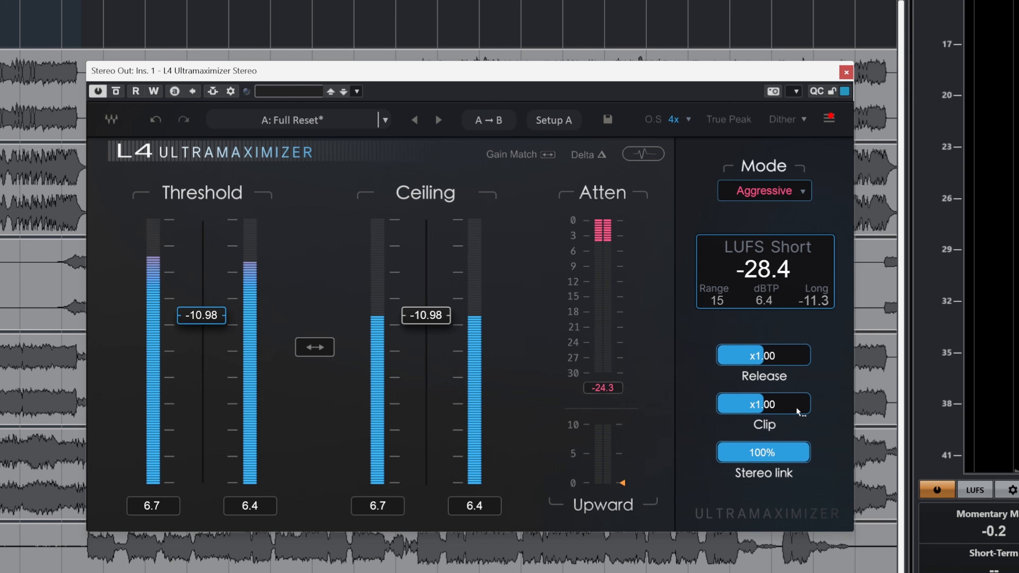
pyautogui.moveTo(750, 357); pyautogui.dragTo(750, 403)
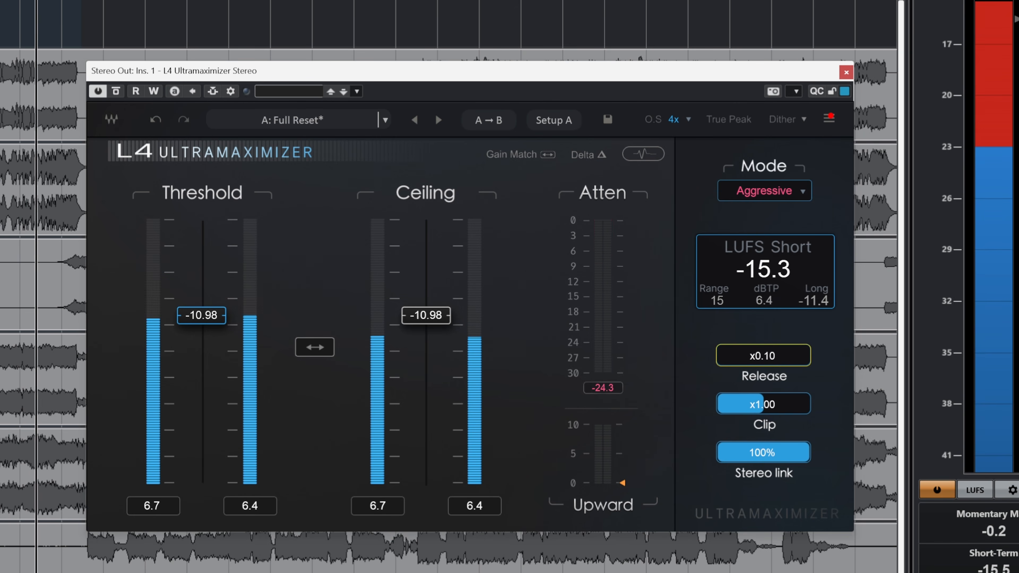
pyautogui.moveTo(790, 358); pyautogui.dragTo(790, 297)
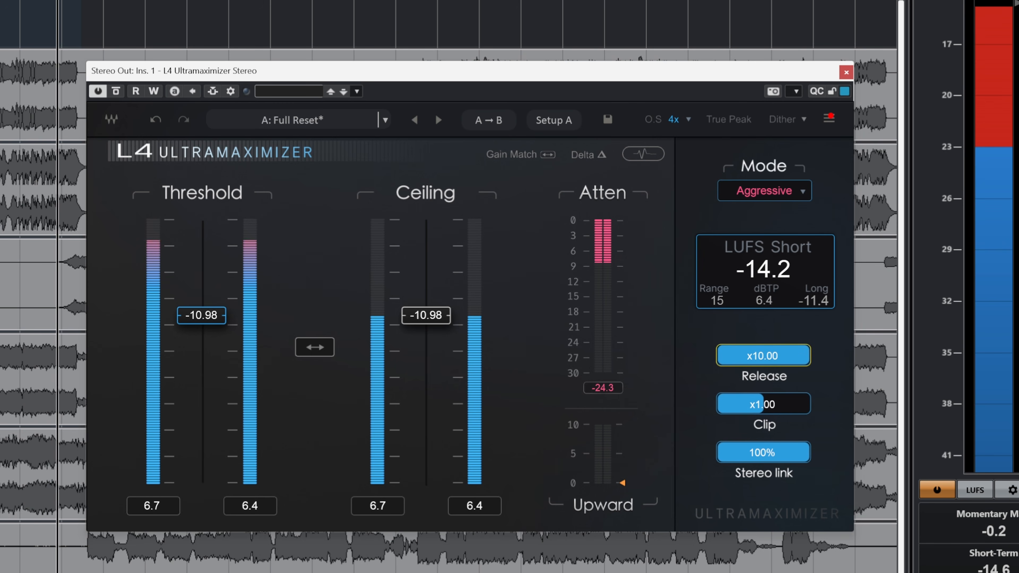
pyautogui.moveTo(774, 369); pyautogui.dragTo(798, 441)
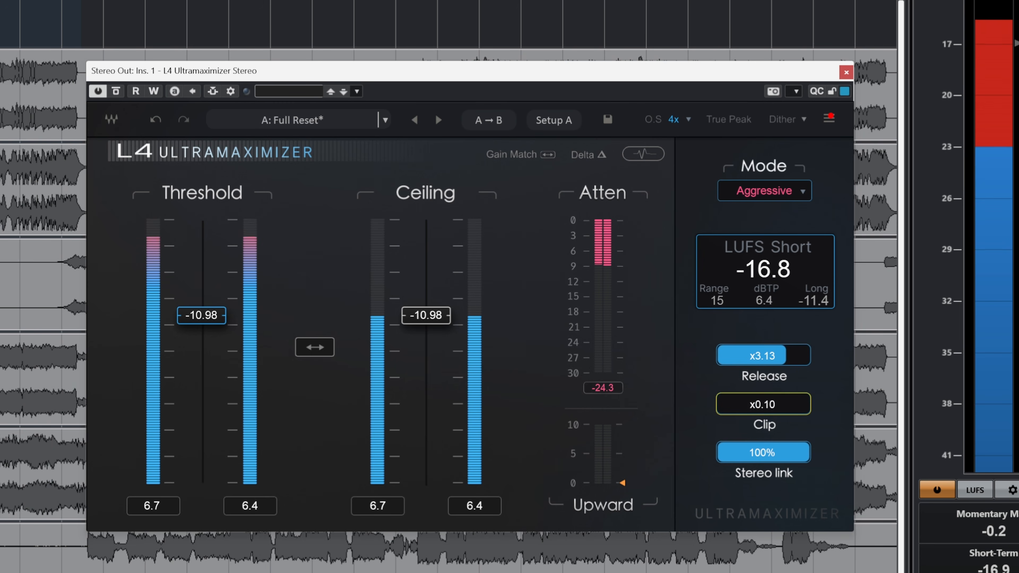
pyautogui.moveTo(729, 407); pyautogui.dragTo(799, 410)
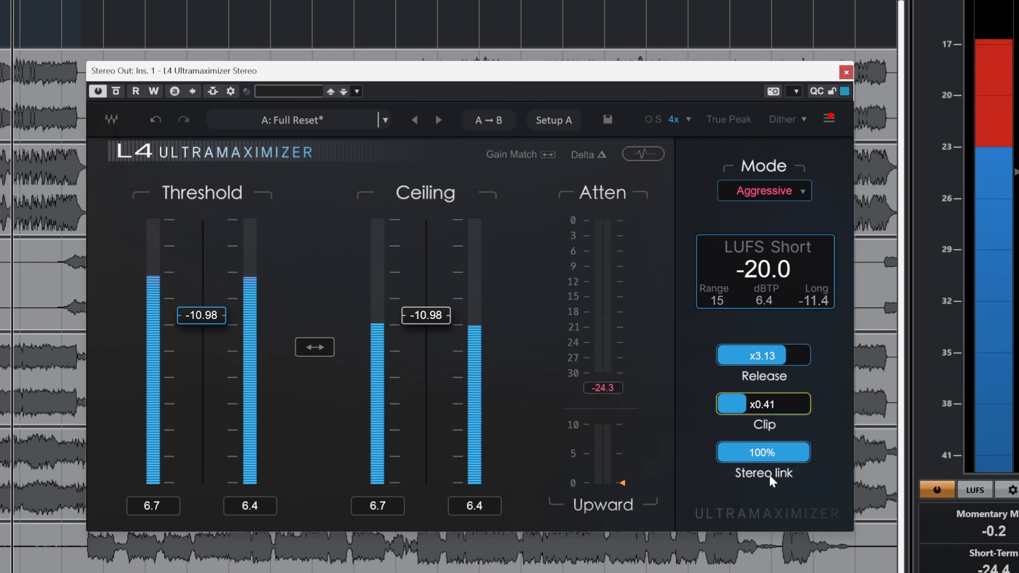
# Lower Stereo link to 0% and sweep Release up to x10.00, settling it at x3.18.
pyautogui.moveTo(779, 453); pyautogui.dragTo(718, 454)
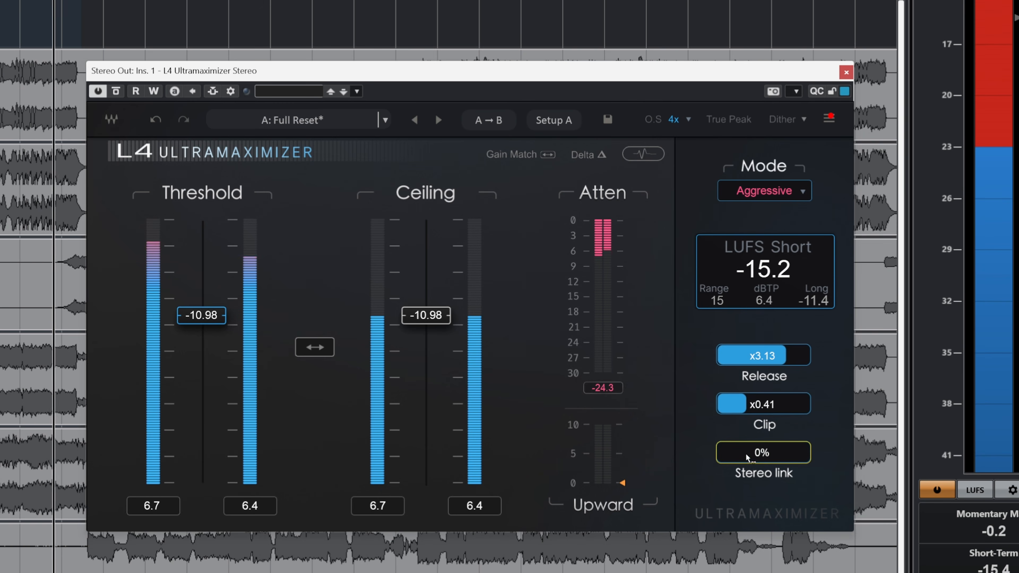
pyautogui.moveTo(746, 449); pyautogui.dragTo(718, 450)
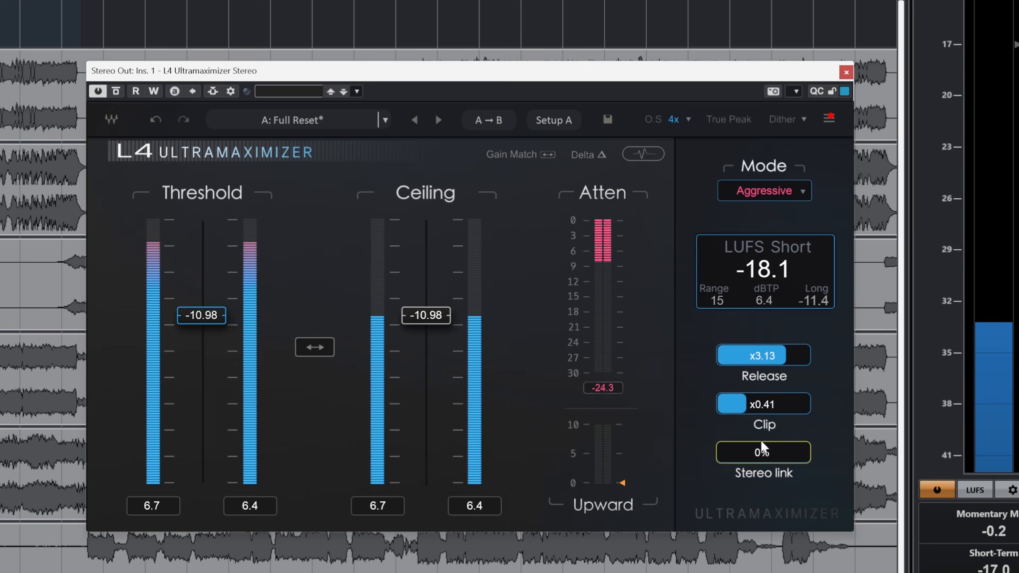
pyautogui.click(780, 363)
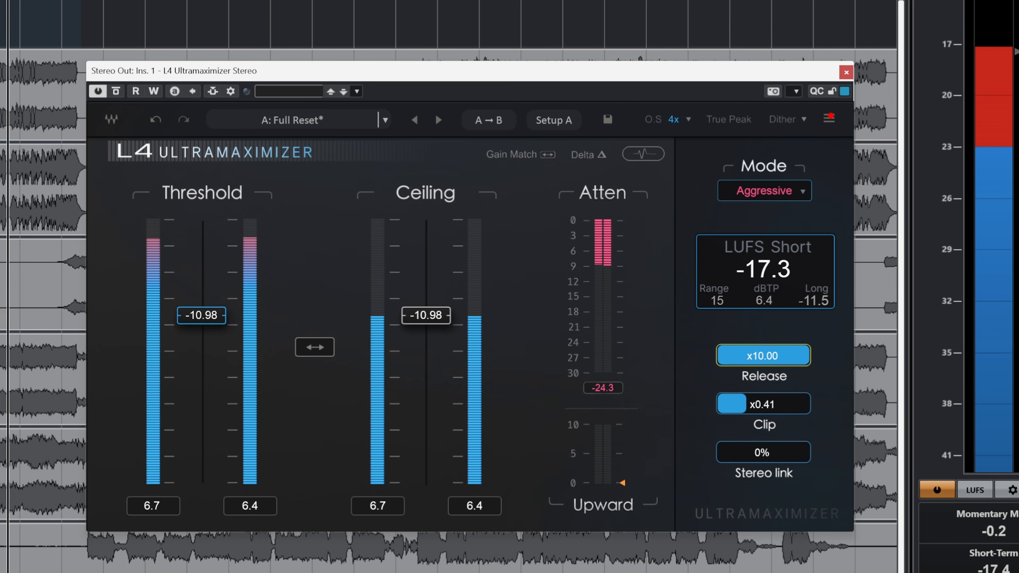
pyautogui.moveTo(808, 356); pyautogui.dragTo(786, 356)
# Raise the linked Threshold and Ceiling to -5.03 and compare the drums with the limiter bypassed and active.
pyautogui.moveTo(303, 346); pyautogui.dragTo(302, 294)
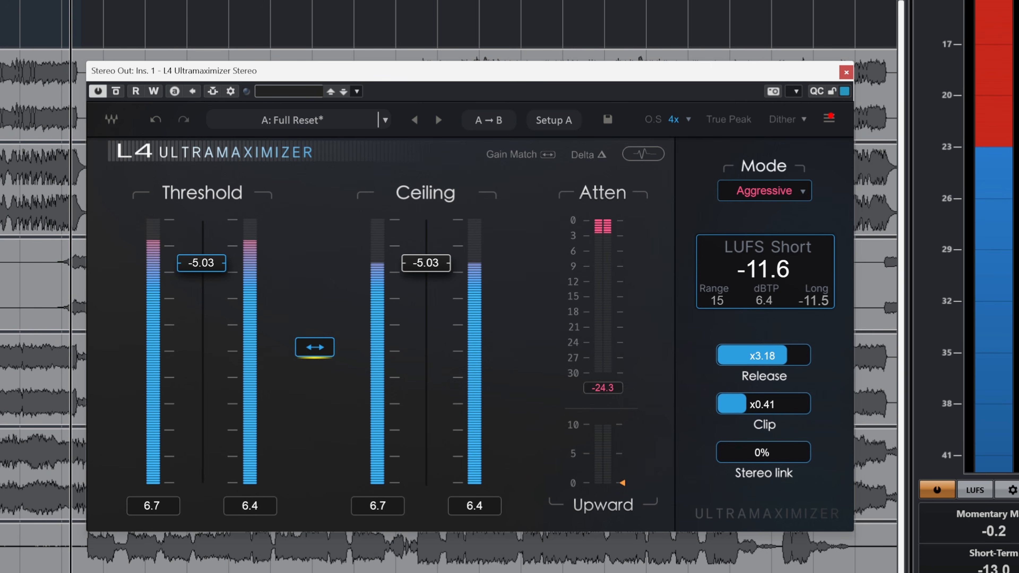
pyautogui.click(116, 92)
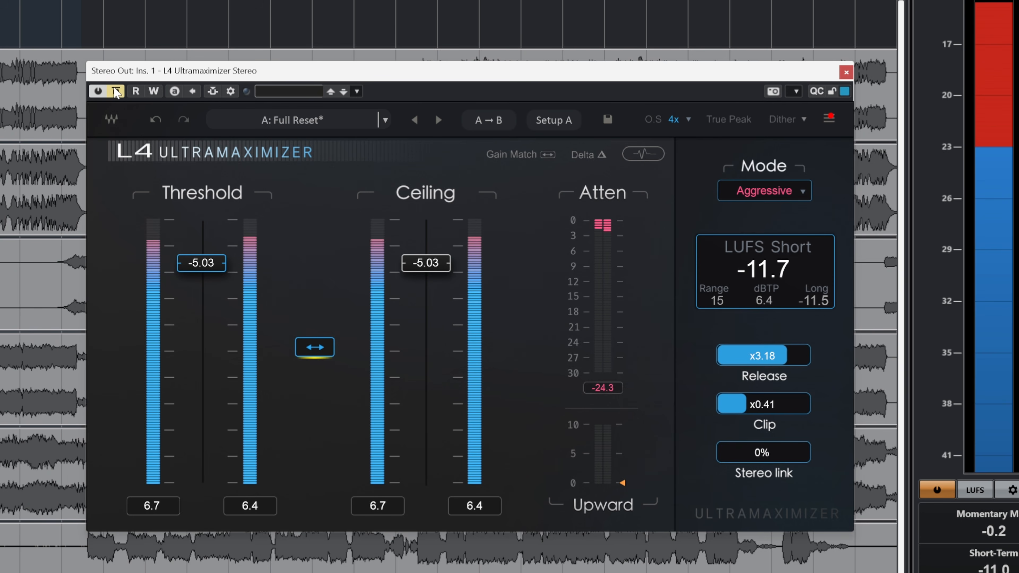
pyautogui.click(116, 91)
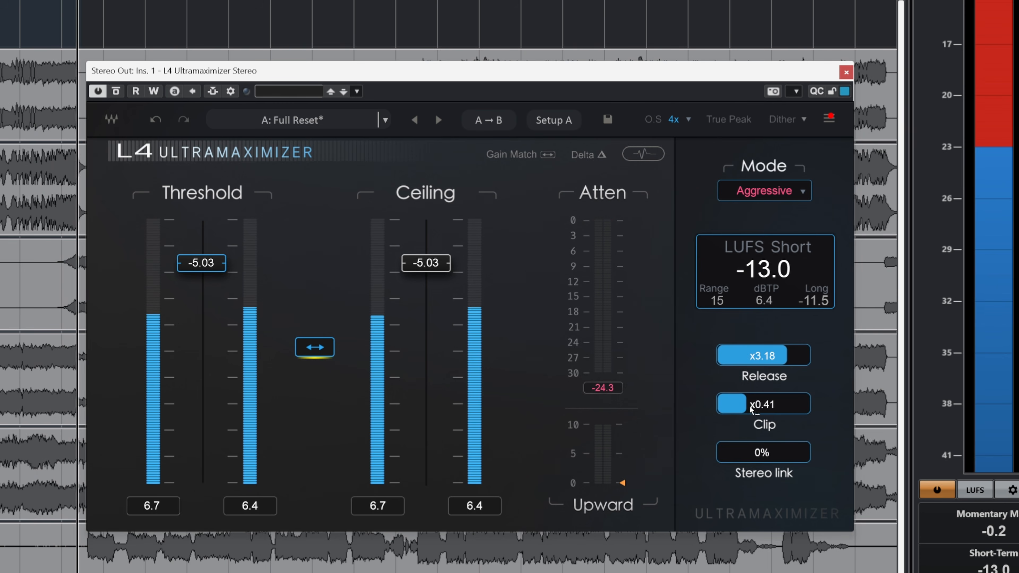
# Audition the Delta signal while raising Clip to x10.00 and setting Release to x3.06, then turn Delta off.
pyautogui.click(598, 155)
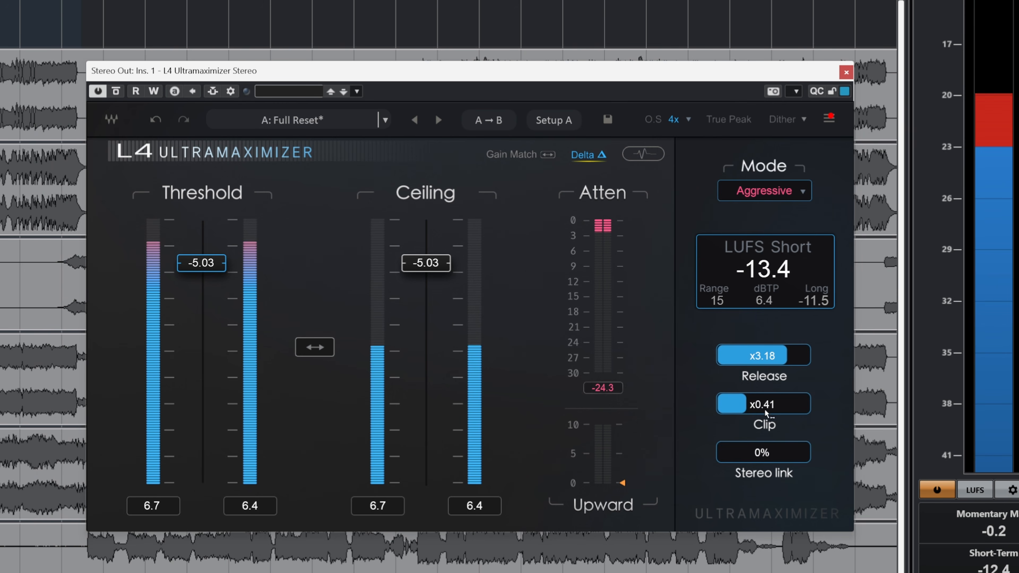
pyautogui.moveTo(731, 404); pyautogui.dragTo(806, 404)
pyautogui.moveTo(787, 355)
pyautogui.mouseDown()
pyautogui.moveTo(734, 355)
pyautogui.moveTo(809, 356)
pyautogui.moveTo(743, 356)
pyautogui.moveTo(786, 355)
pyautogui.mouseUp()
pyautogui.click(602, 155)
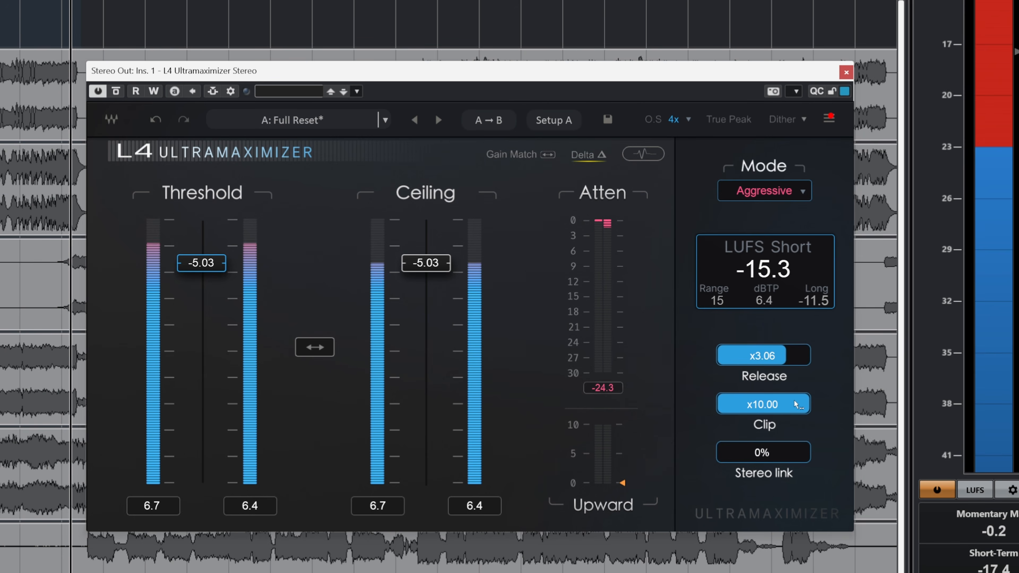
# Lower Clip to x7.98 and then to x6.37 while replaying the drums, then stop playback.
pyautogui.moveTo(795, 404); pyautogui.dragTo(792, 404)
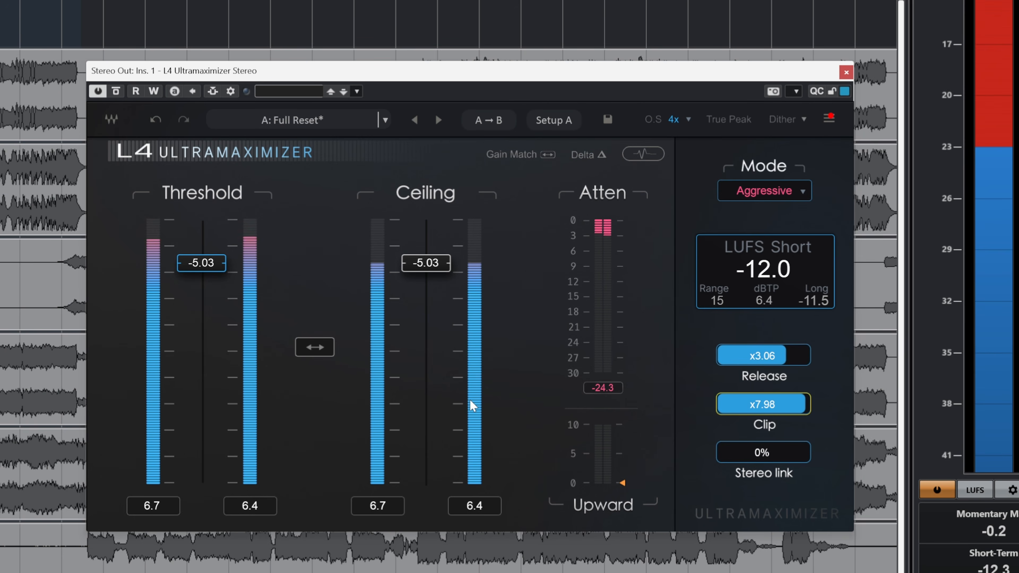
pyautogui.press('space')
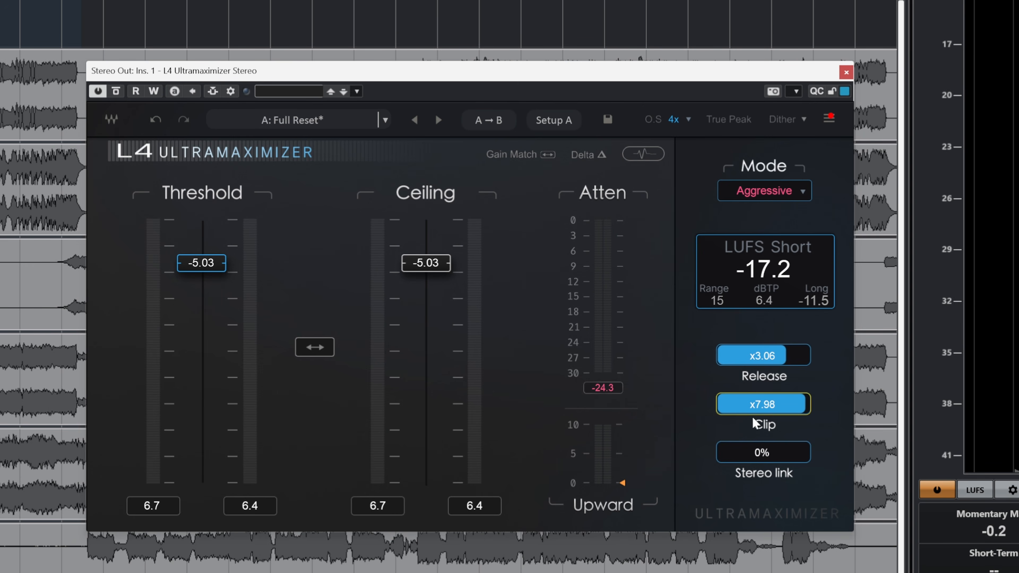
pyautogui.press('space')
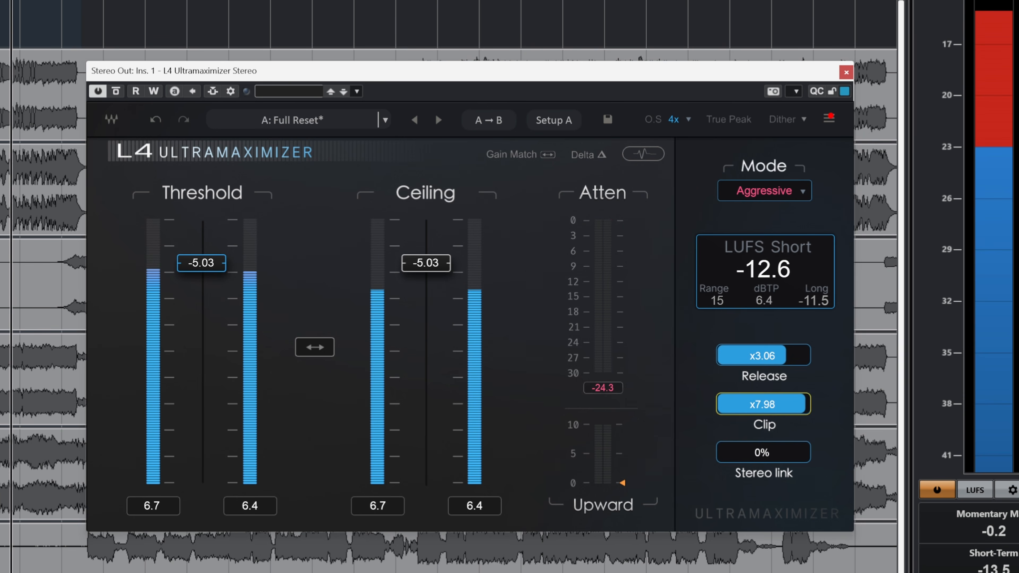
pyautogui.moveTo(792, 404)
pyautogui.mouseDown()
pyautogui.moveTo(715, 404)
pyautogui.moveTo(799, 404)
pyautogui.mouseUp()
pyautogui.press('space')
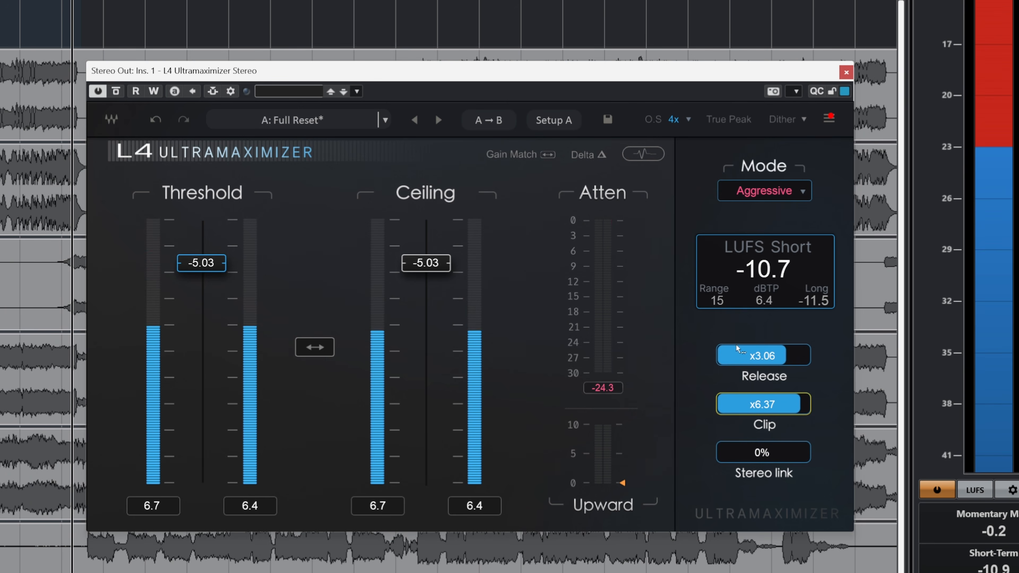
# Raise the linked Threshold and Ceiling to -4.15, then play the drums with Upward at 4.9 before lowering it to about 1.7.
pyautogui.moveTo(322, 339); pyautogui.dragTo(322, 329)
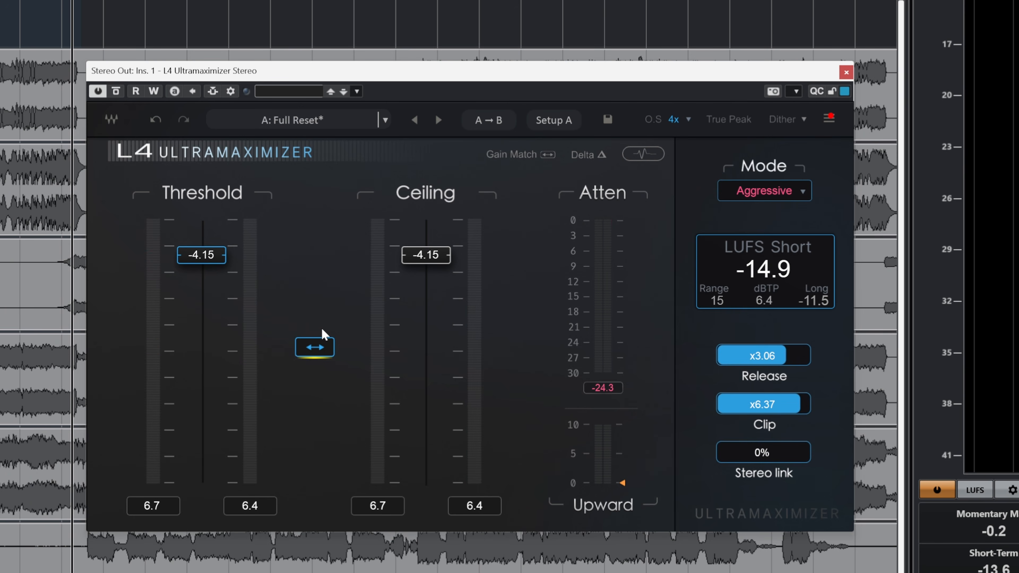
pyautogui.press('space')
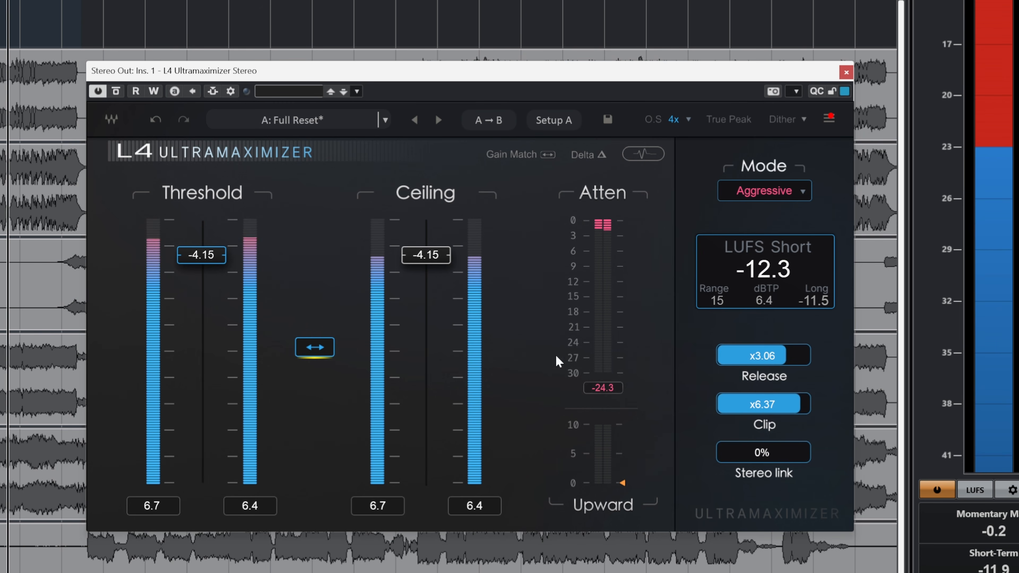
pyautogui.moveTo(625, 484); pyautogui.dragTo(625, 456)
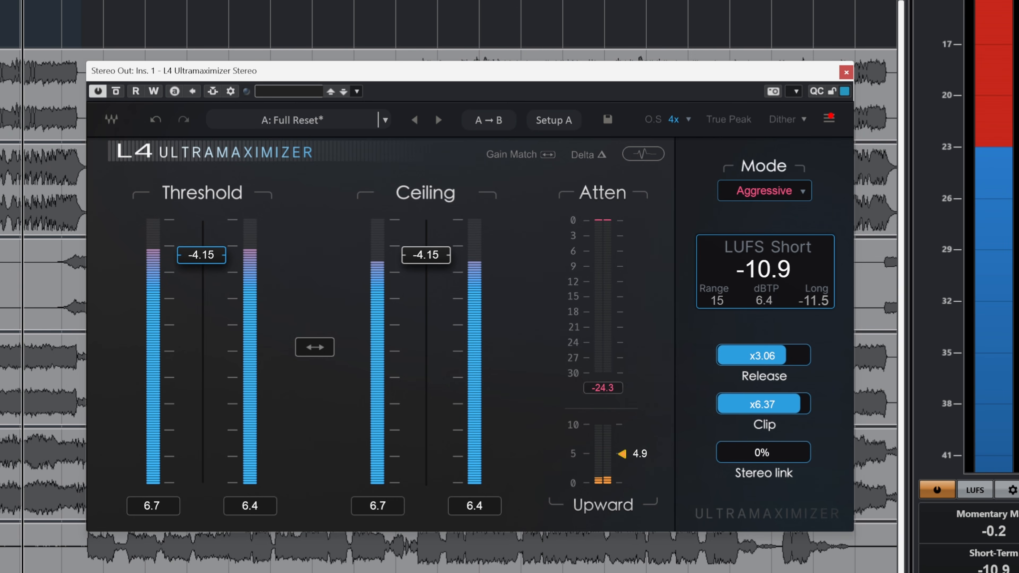
pyautogui.moveTo(623, 456)
pyautogui.mouseDown()
pyautogui.moveTo(624, 483)
pyautogui.moveTo(624, 472)
pyautogui.mouseUp()
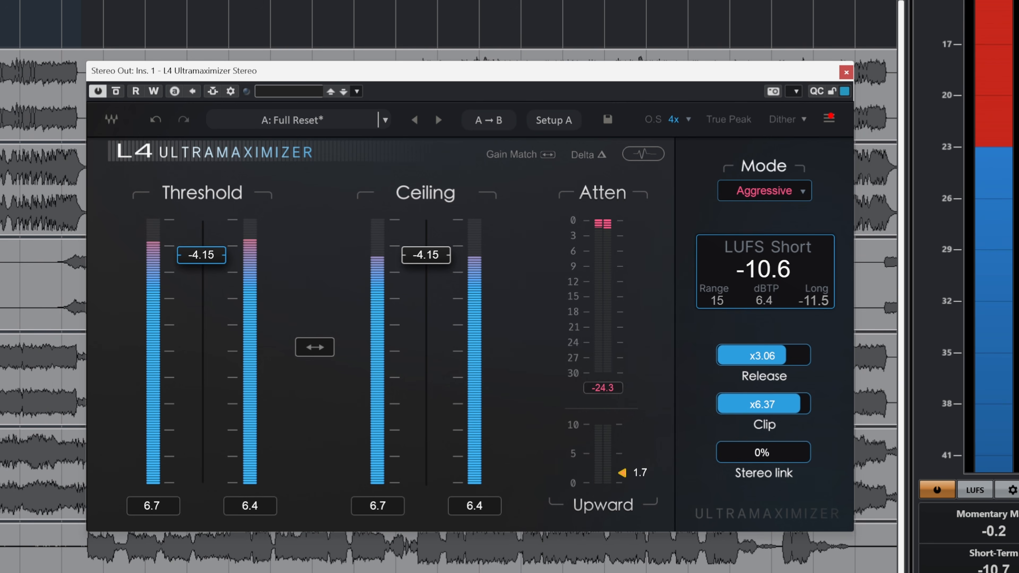
pyautogui.press('space')
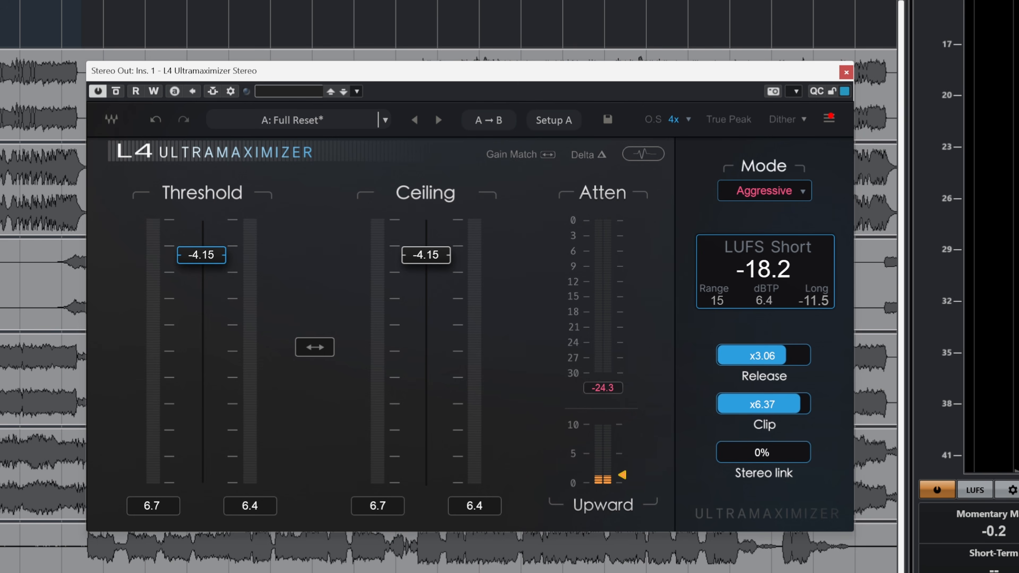
# Compare the drums with the limiter bypassed and active using the current upward compression settings.
pyautogui.press('space')
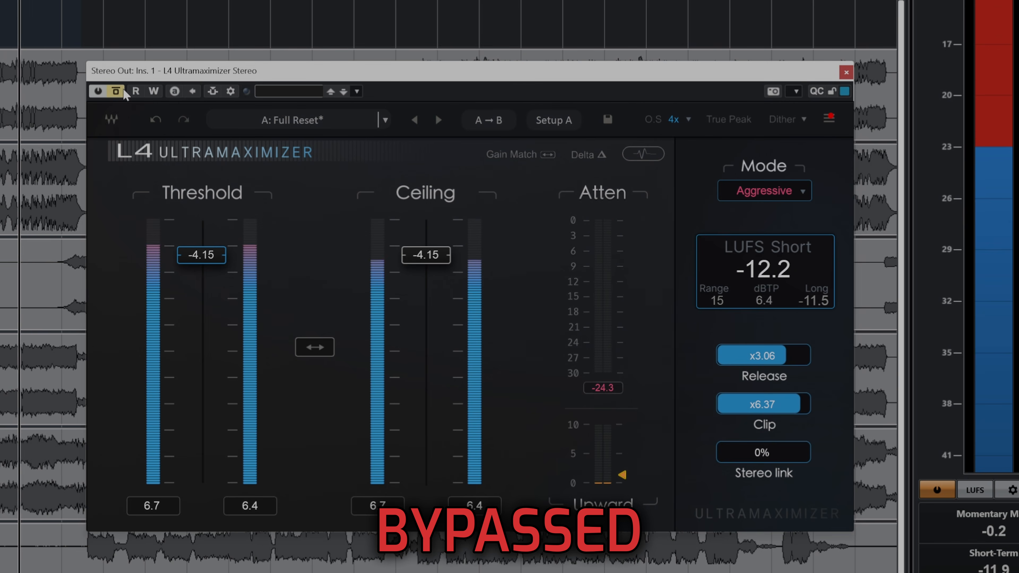
pyautogui.click(116, 91)
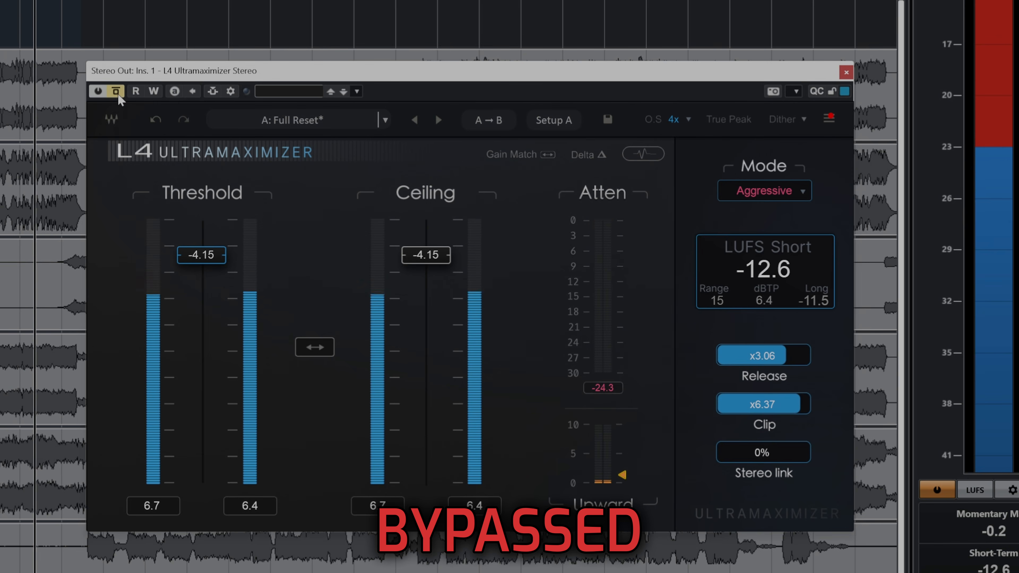
pyautogui.click(118, 94)
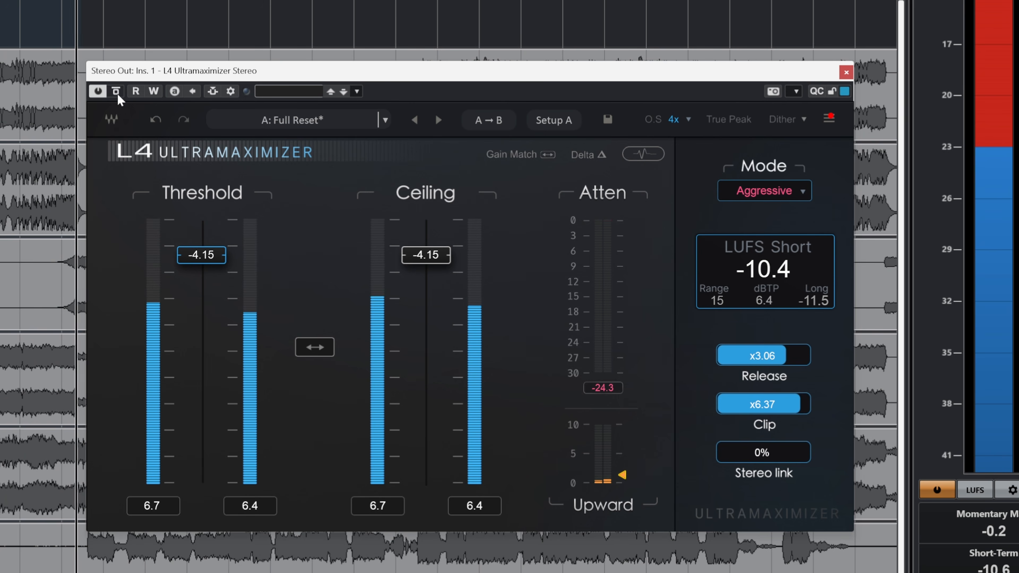
pyautogui.click(116, 91)
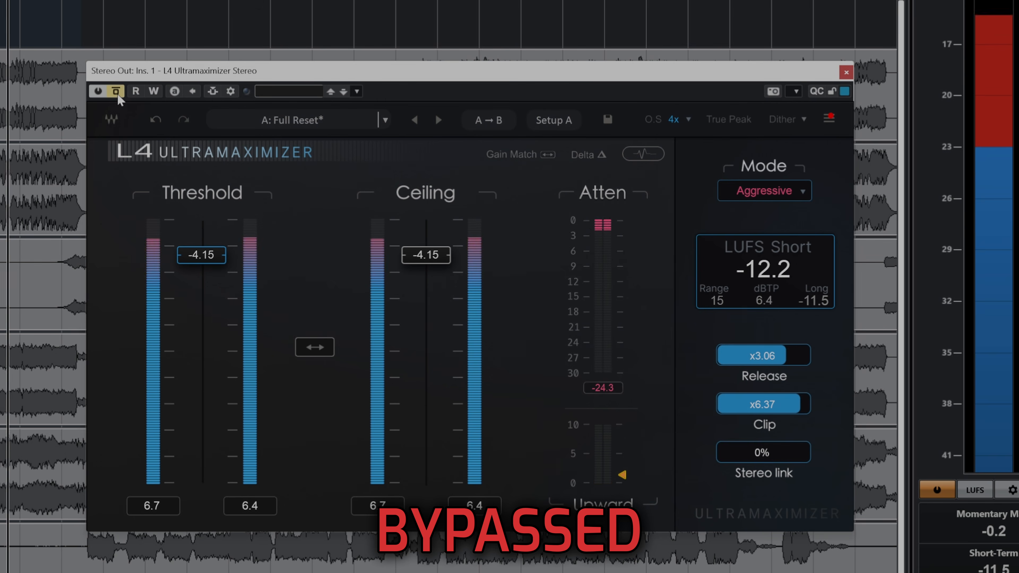
pyautogui.click(117, 94)
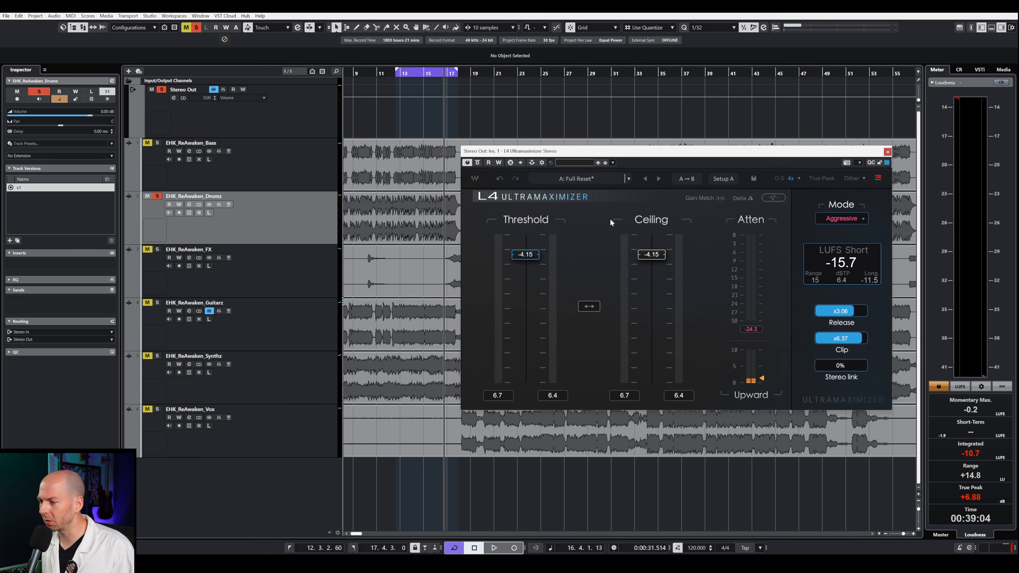
pyautogui.moveTo(706, 154); pyautogui.dragTo(642, 155)
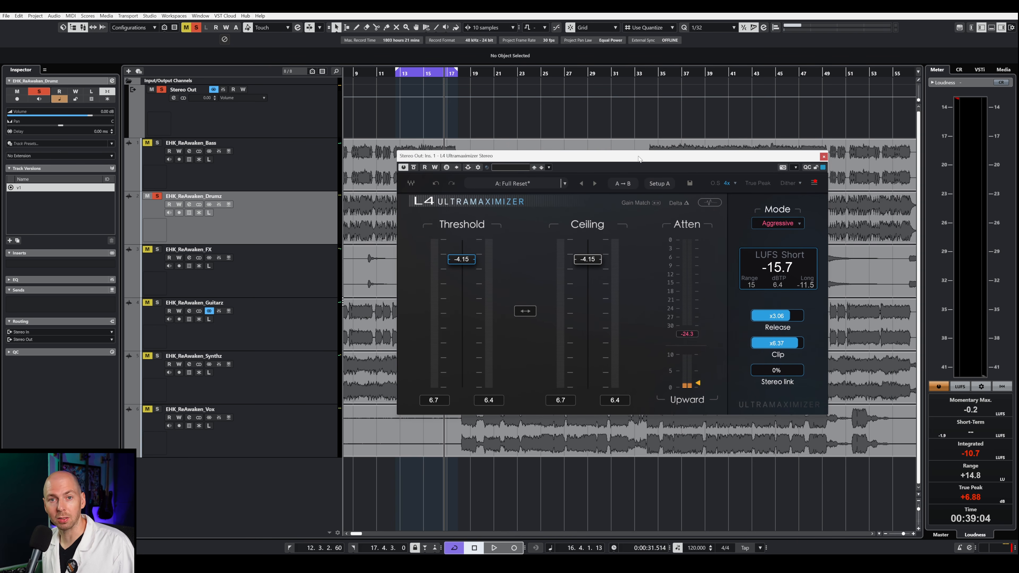
# Move the limiter window aside, select the EHK_ReAwaken_Guitarz track, and open its L4 Ultramaximizer insert.
pyautogui.moveTo(569, 159); pyautogui.dragTo(550, 149)
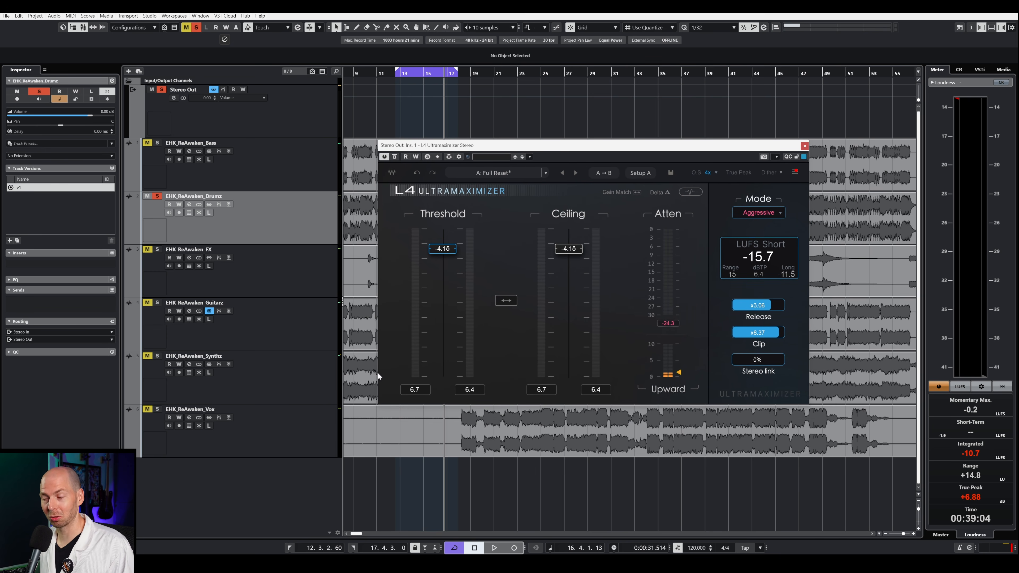
pyautogui.click(307, 299)
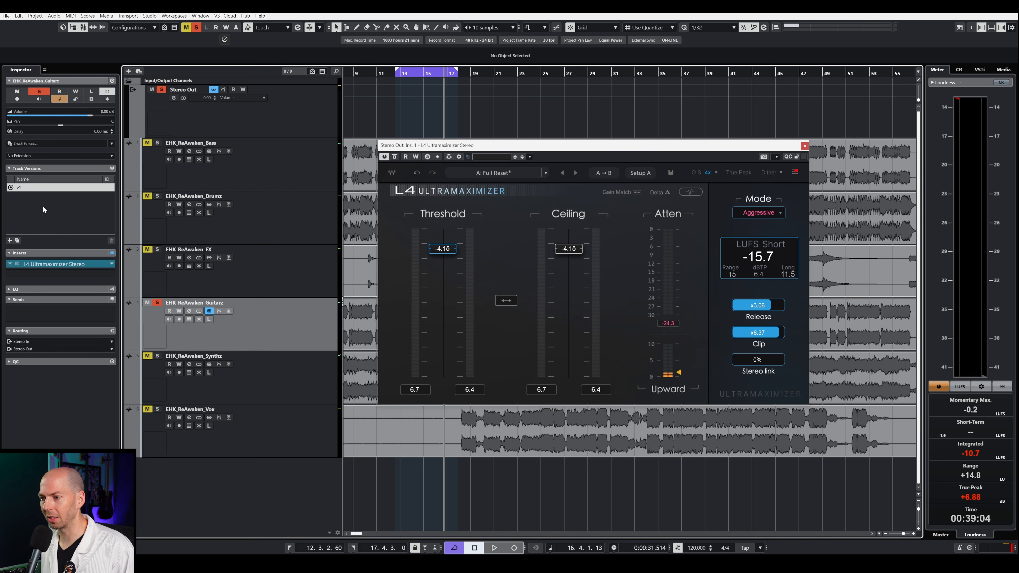
pyautogui.click(75, 264)
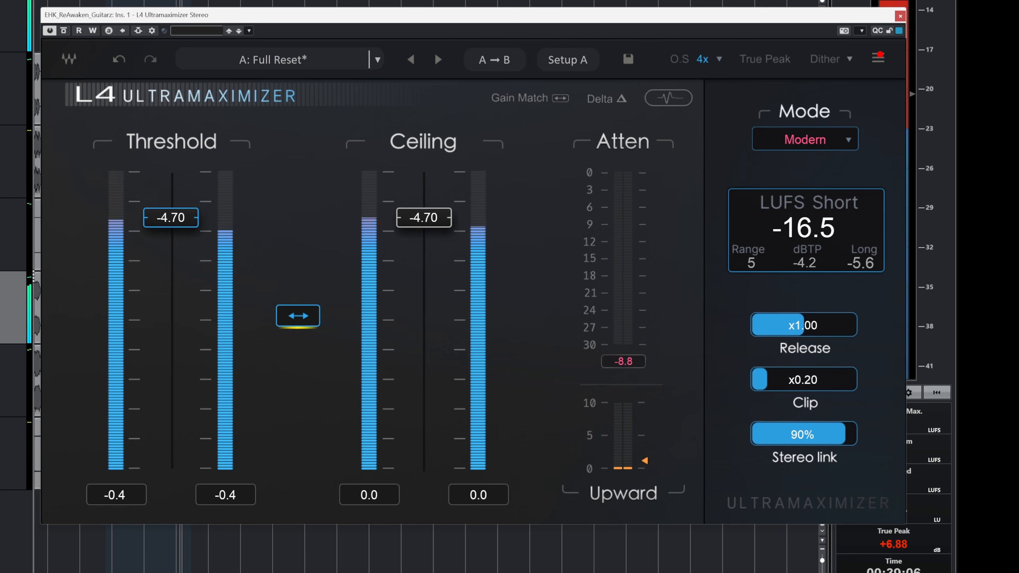
# Lower the linked Threshold and Ceiling to -13.46 during guitar playback, then audition the Smooth and Aggressive modes.
pyautogui.moveTo(171, 217); pyautogui.dragTo(171, 305)
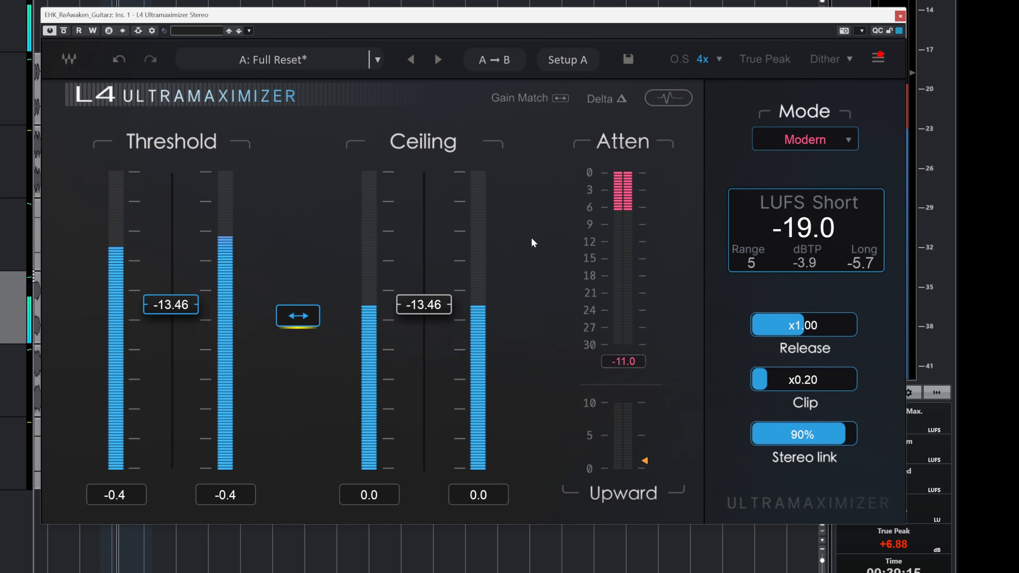
pyautogui.scroll(-1, 826, 138)
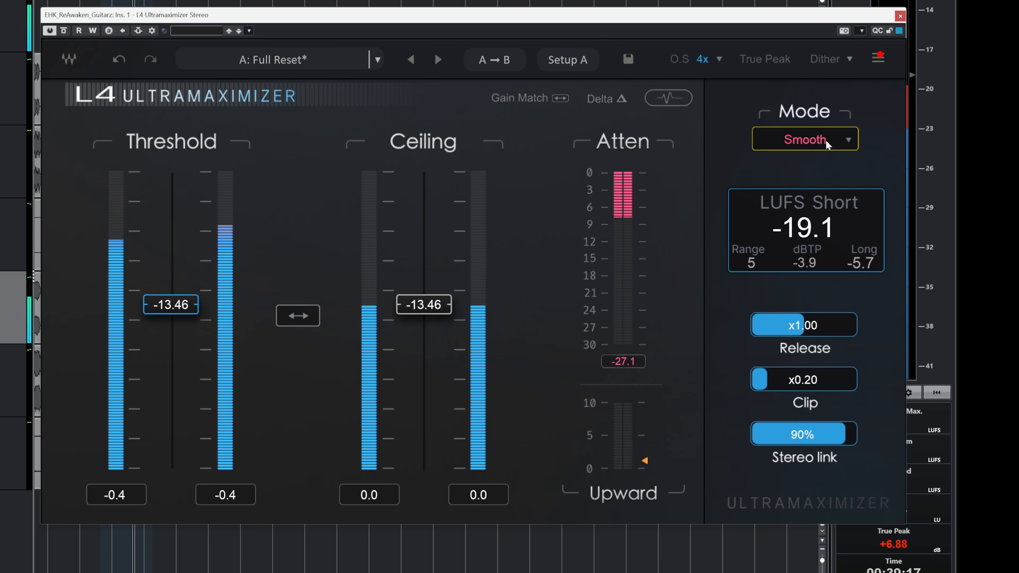
pyautogui.scroll(-1, 826, 140)
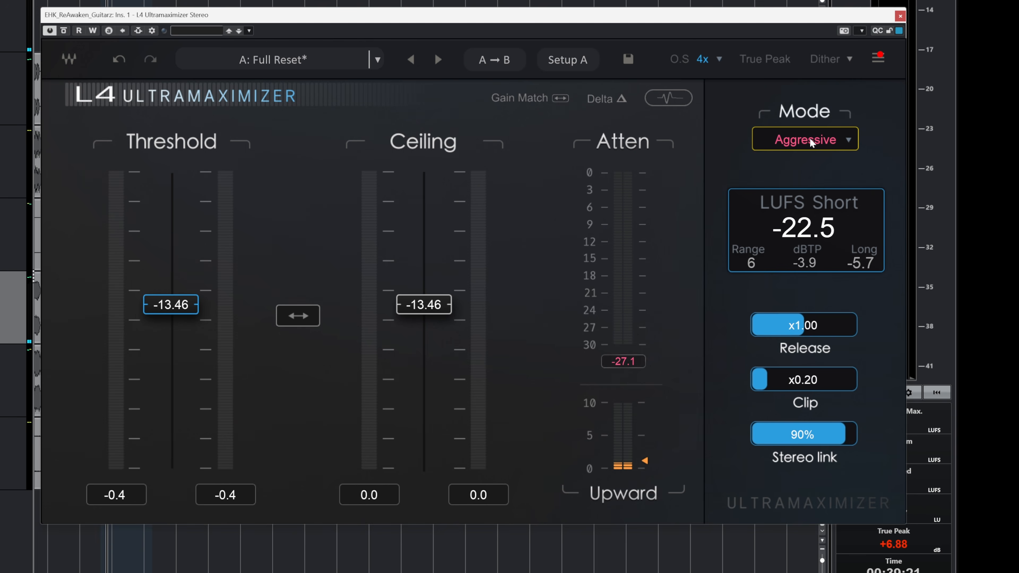
# Reset Stereo link to 100% and Clip to x1.00, auditioning the guitars with Clip at x0.16 in between.
pyautogui.keyDown('alt'); pyautogui.click(807, 380); pyautogui.keyUp('alt')
pyautogui.keyDown('alt'); pyautogui.click(806, 433); pyautogui.keyUp('alt')
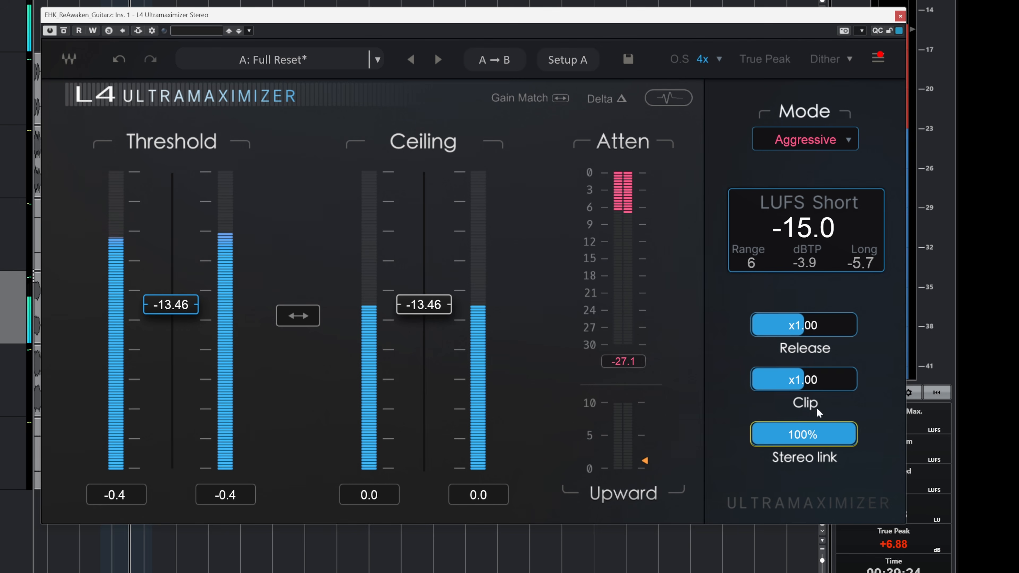
pyautogui.moveTo(813, 381); pyautogui.dragTo(763, 381)
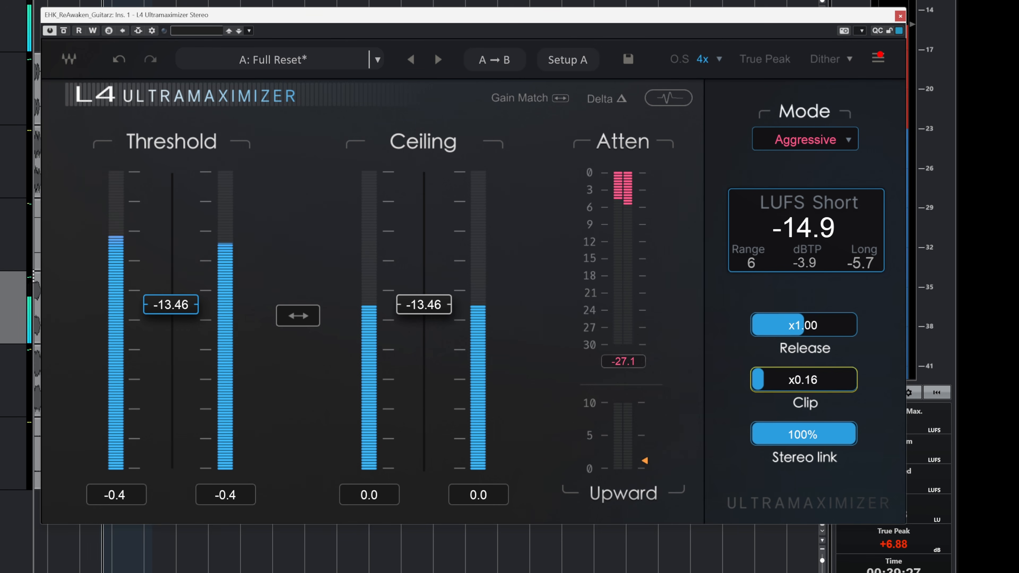
pyautogui.keyDown('alt'); pyautogui.click(835, 383); pyautogui.keyUp('alt')
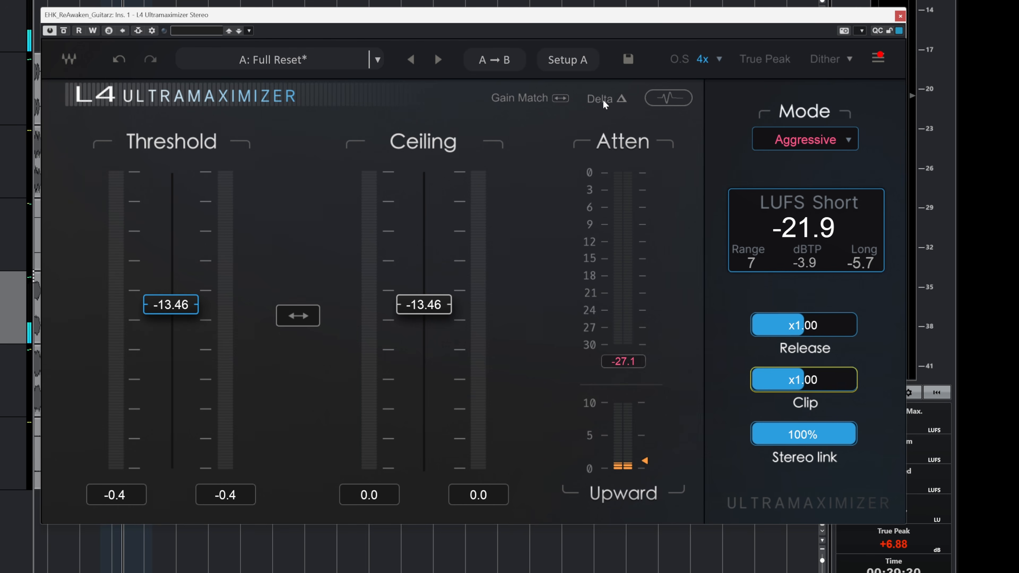
# Audition the Delta signal on the guitars, then play them with Delta off and Mode set to Safe.
pyautogui.click(622, 103)
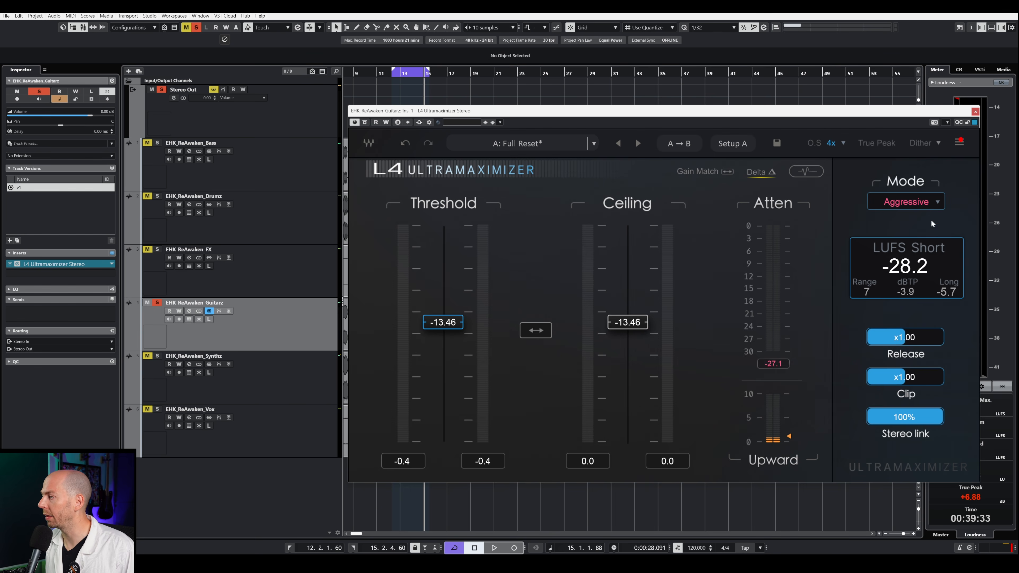
pyautogui.press('space')
pyautogui.click(909, 203)
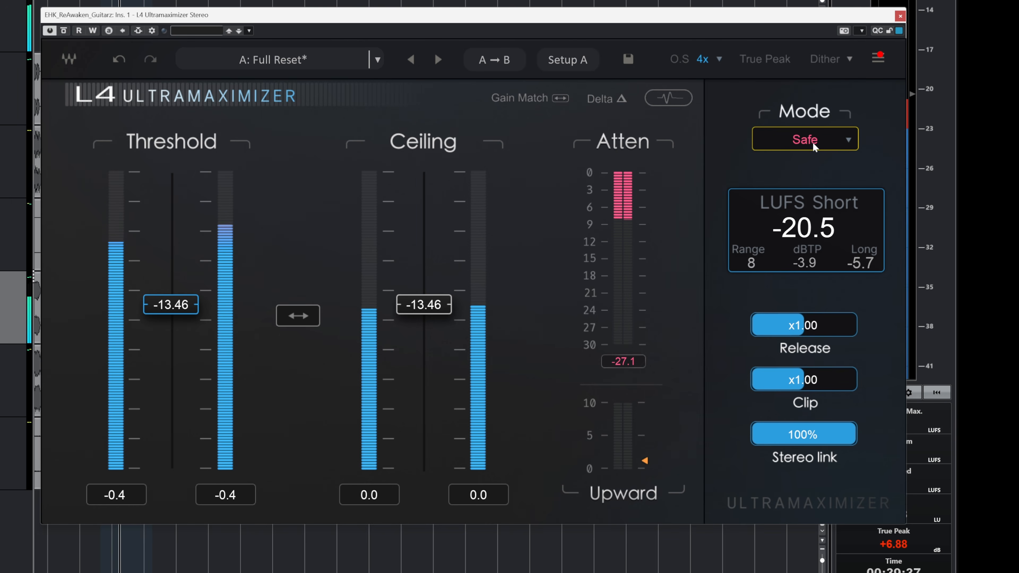
pyautogui.press('space')
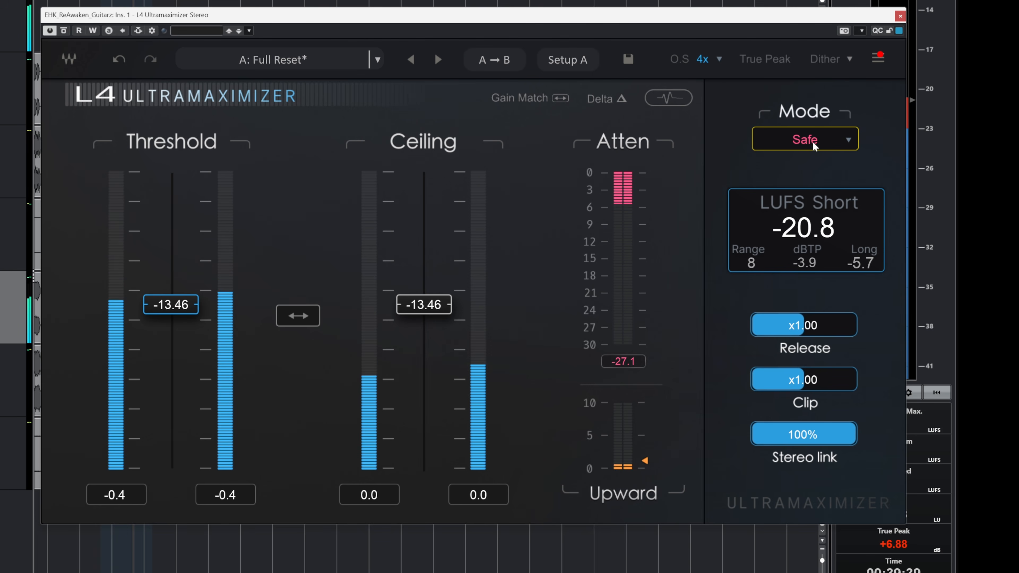
# Audition the guitars in the L2, Modern and Smooth modes, reducing Upward to 0.
pyautogui.scroll(-1, 812, 143)
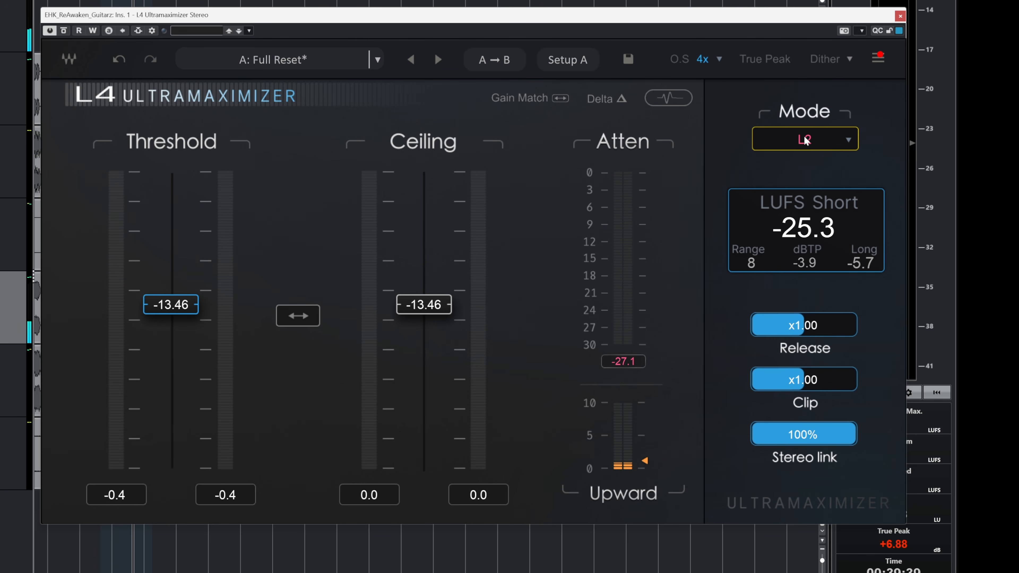
pyautogui.press('space')
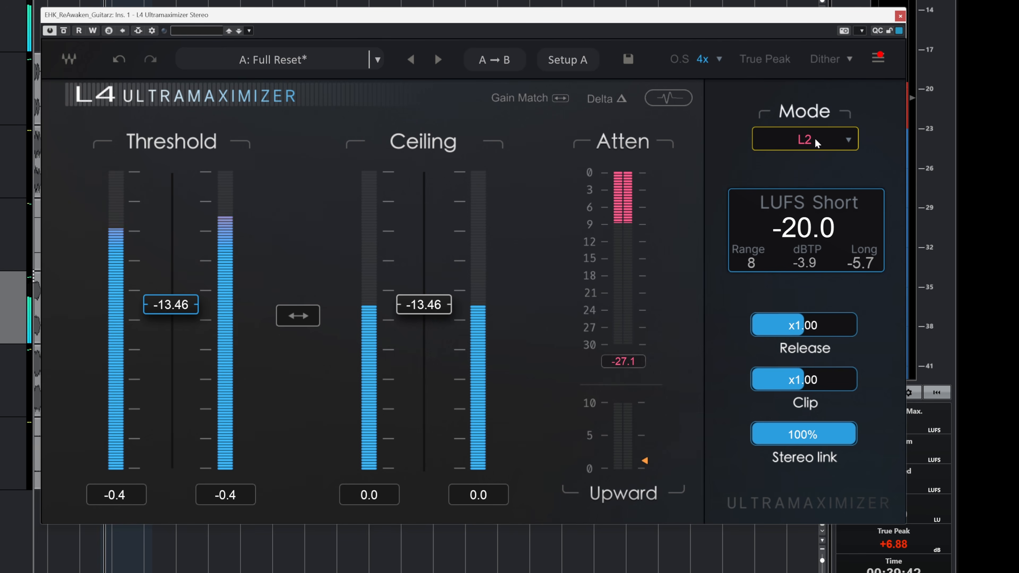
pyautogui.scroll(-1, 813, 140)
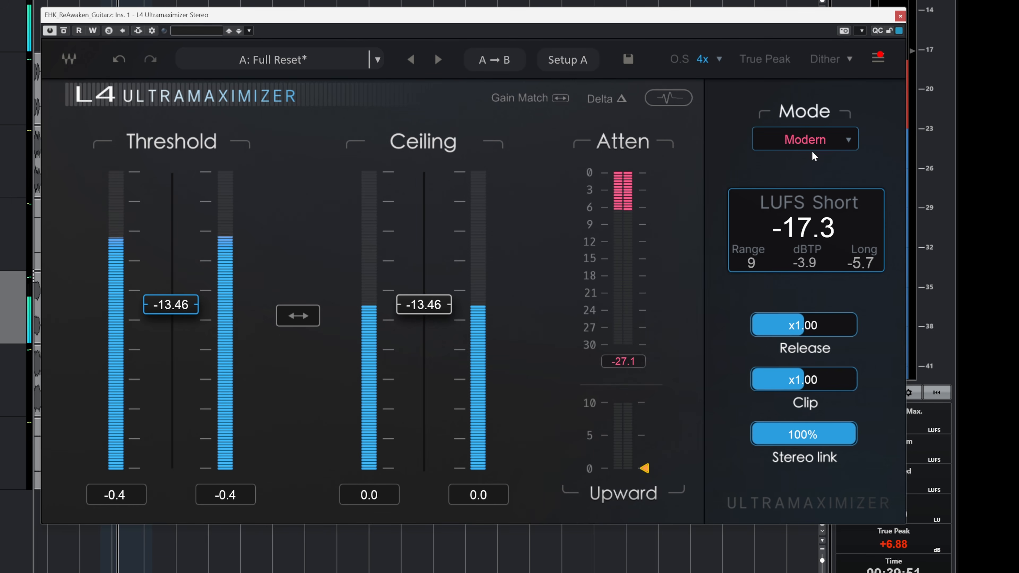
pyautogui.scroll(-1, 814, 144)
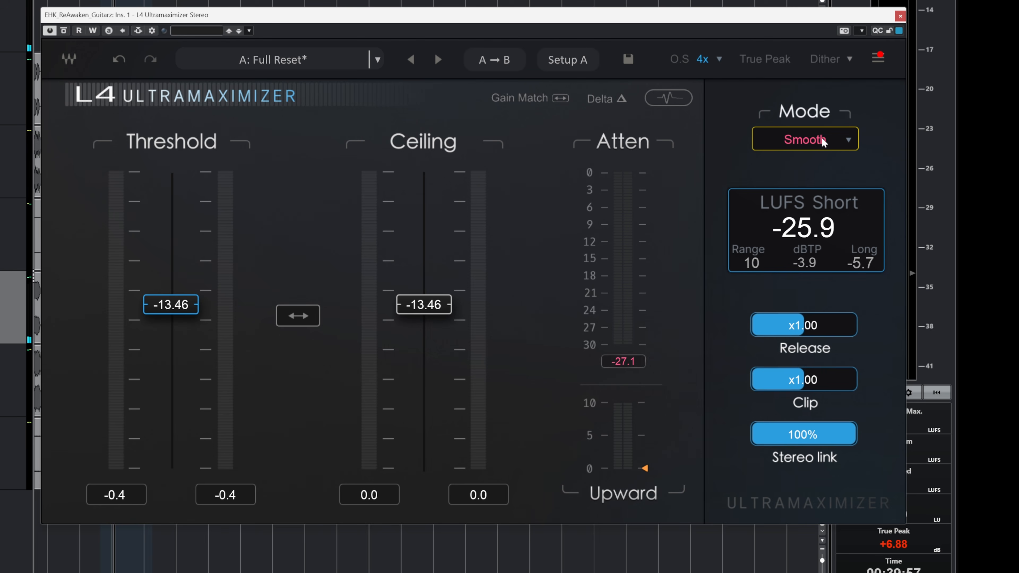
# Compare the guitars in the Aggressive and Safe modes, then return to Smooth.
pyautogui.click(853, 144)
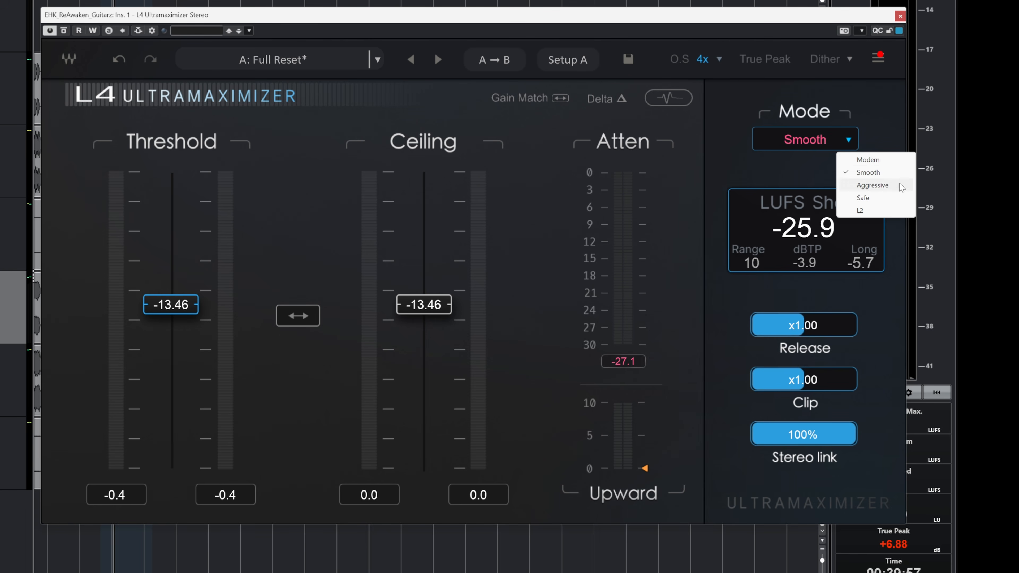
pyautogui.click(872, 185)
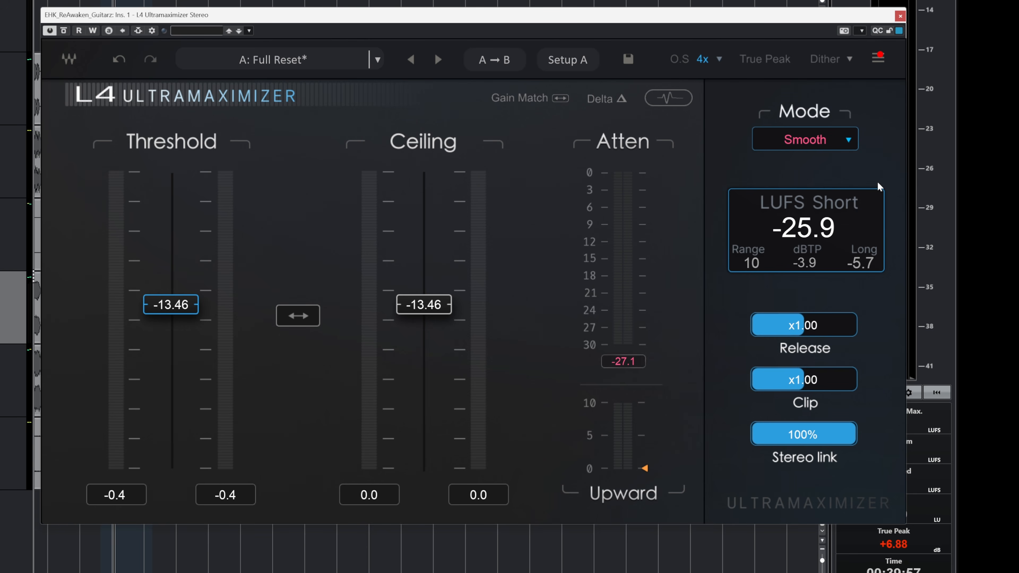
pyautogui.scroll(-1, 841, 141)
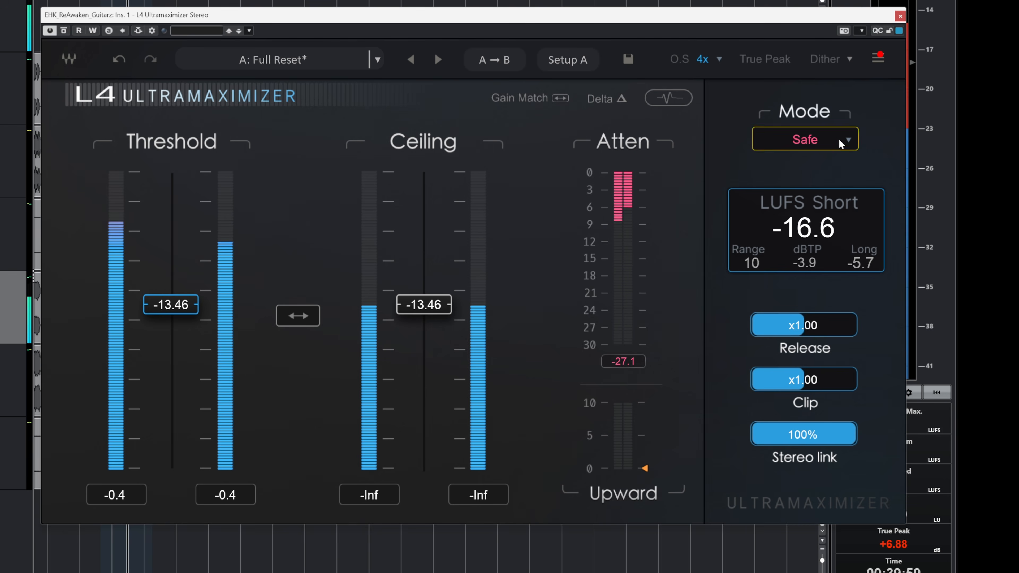
pyautogui.click(846, 139)
pyautogui.click(887, 173)
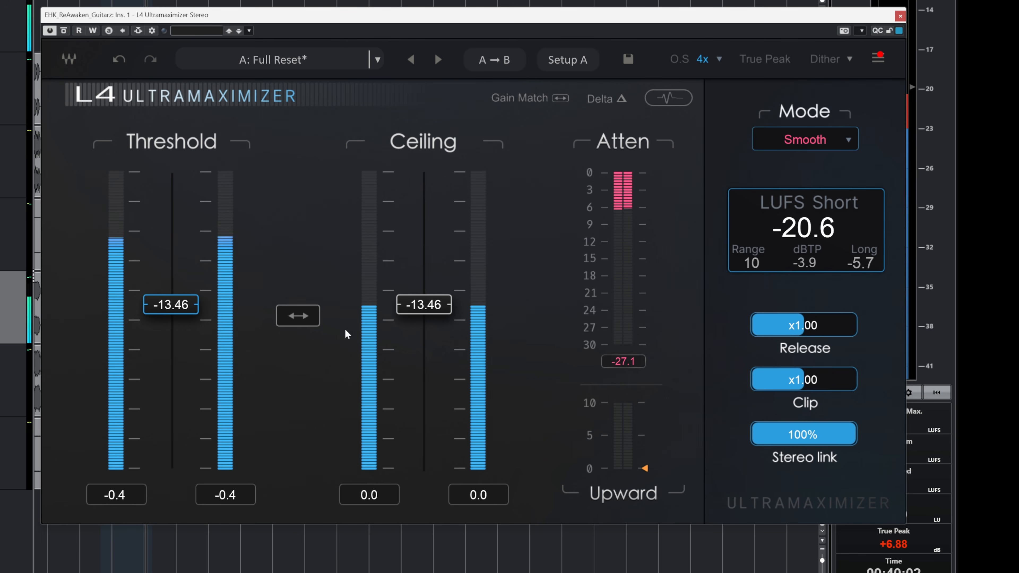
# Lower Release to x0.20 while the guitars play, then switch the mode to Modern.
pyautogui.moveTo(814, 325); pyautogui.dragTo(756, 325)
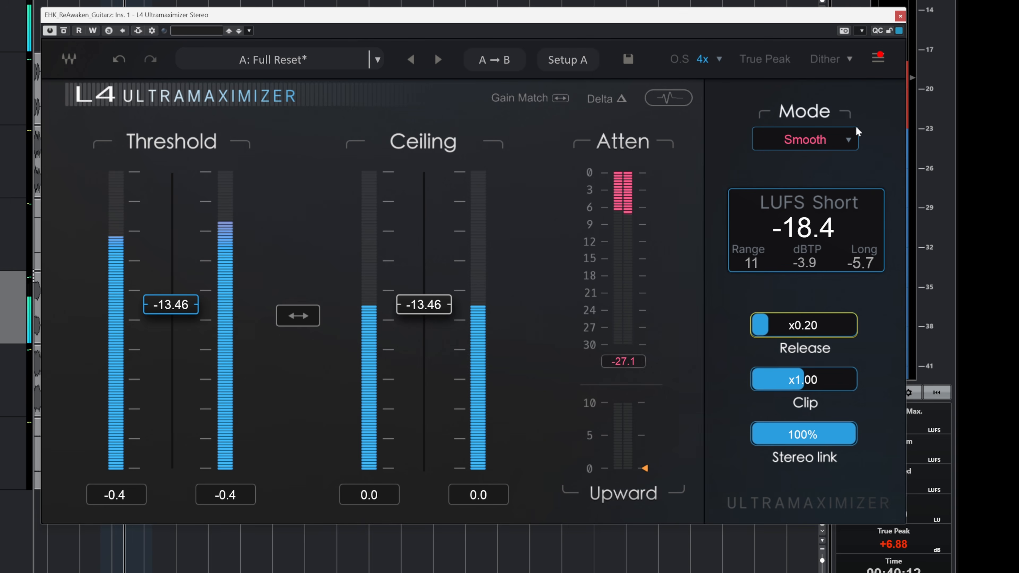
pyautogui.click(848, 140)
pyautogui.click(854, 153)
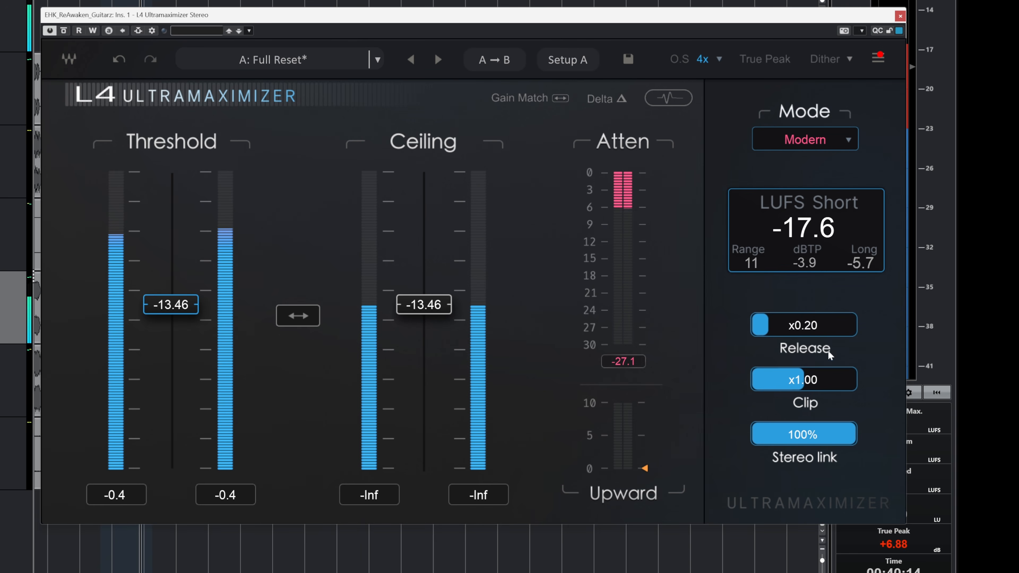
# Audition the guitars with Release at x7.14, lower Clip to x0.10, and reduce Release to x0.39.
pyautogui.moveTo(827, 326); pyautogui.dragTo(857, 326)
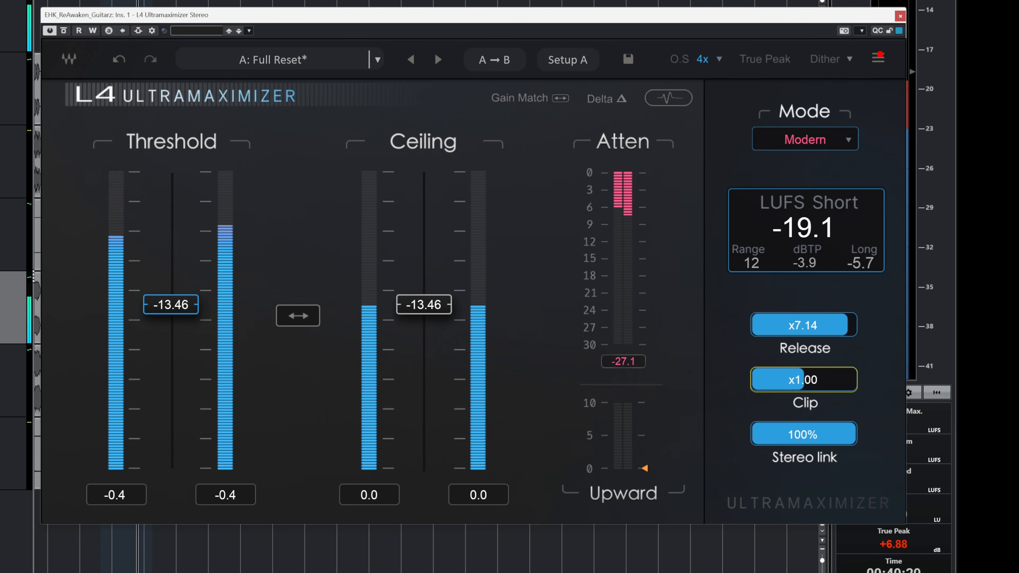
pyautogui.moveTo(814, 380); pyautogui.dragTo(817, 389)
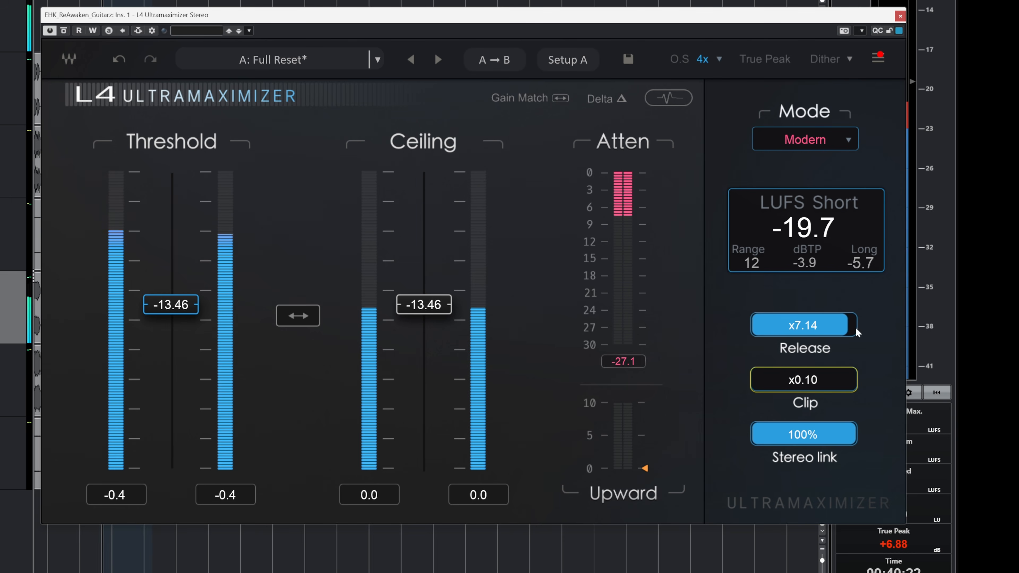
pyautogui.moveTo(826, 325); pyautogui.dragTo(797, 325)
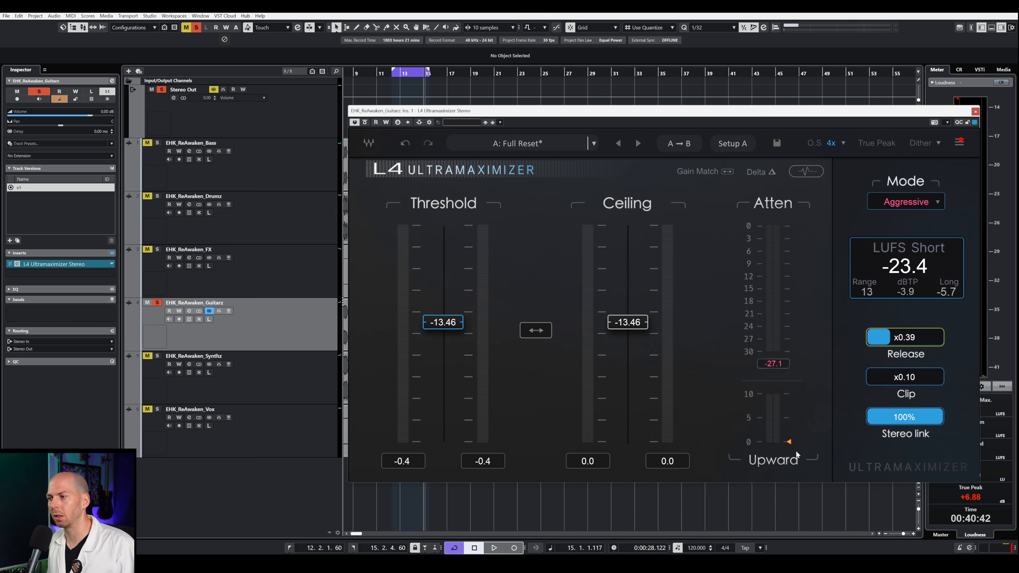
# Audition the guitars with slight upward compression, ending with Upward at 0, Clip at x0.20 and Stereo link at 0%.
pyautogui.press('space')
pyautogui.moveTo(789, 442); pyautogui.dragTo(789, 433)
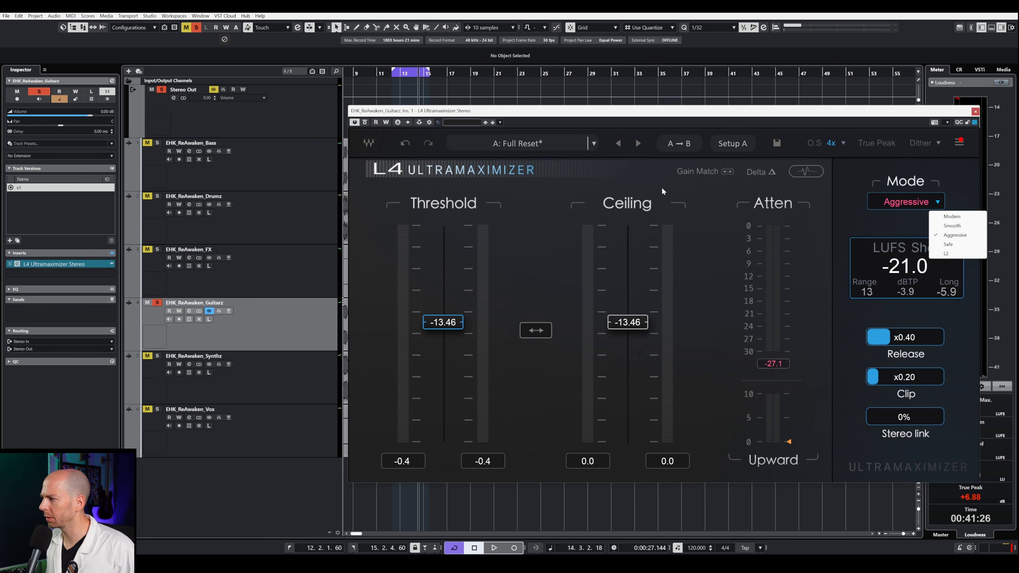
pyautogui.press('Escape')
# Replay the guitars in Modern mode with the linked Threshold and Ceiling raised to -7.82.
pyautogui.press('space')
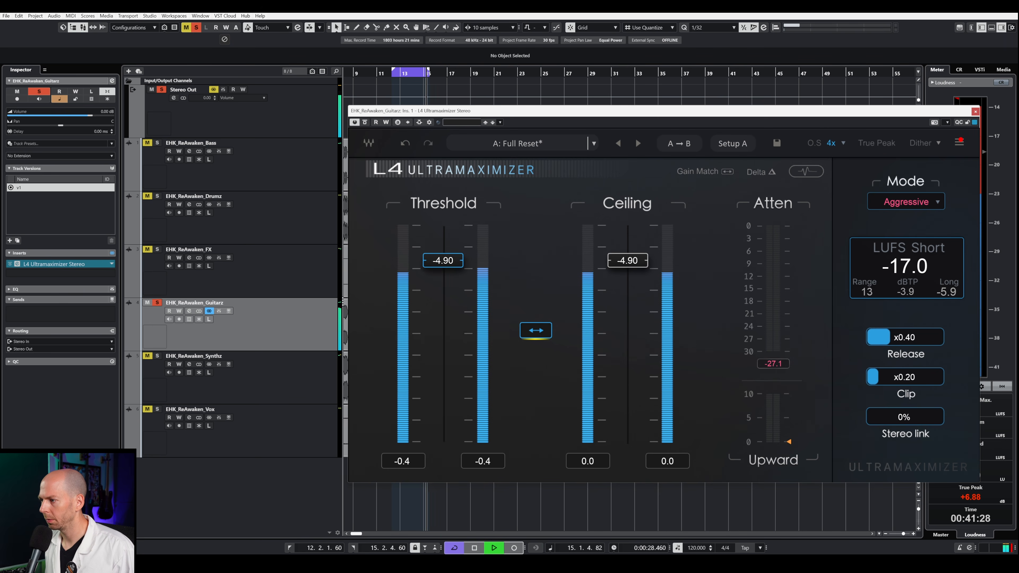
pyautogui.click(937, 202)
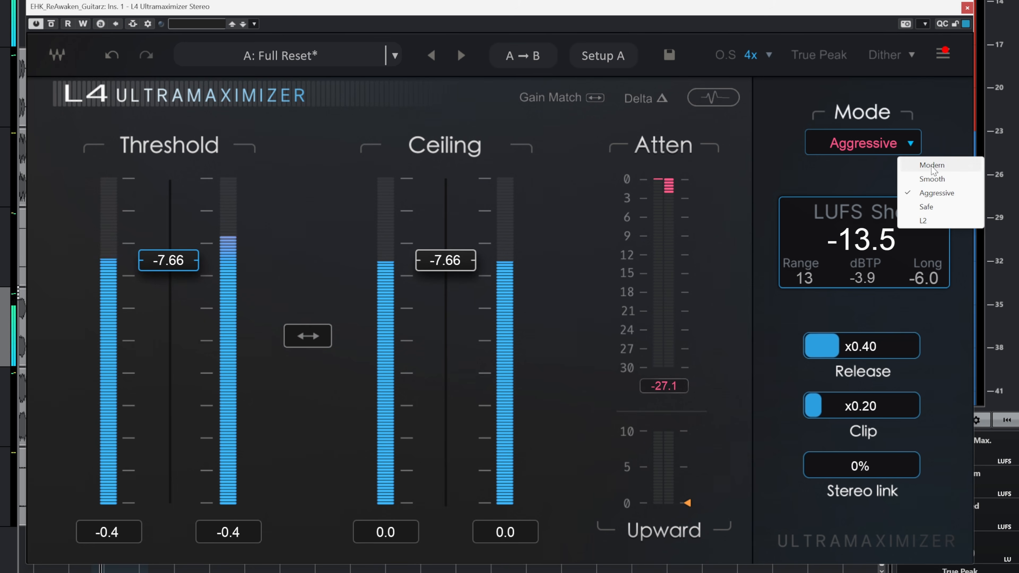
pyautogui.click(931, 165)
pyautogui.click(308, 336)
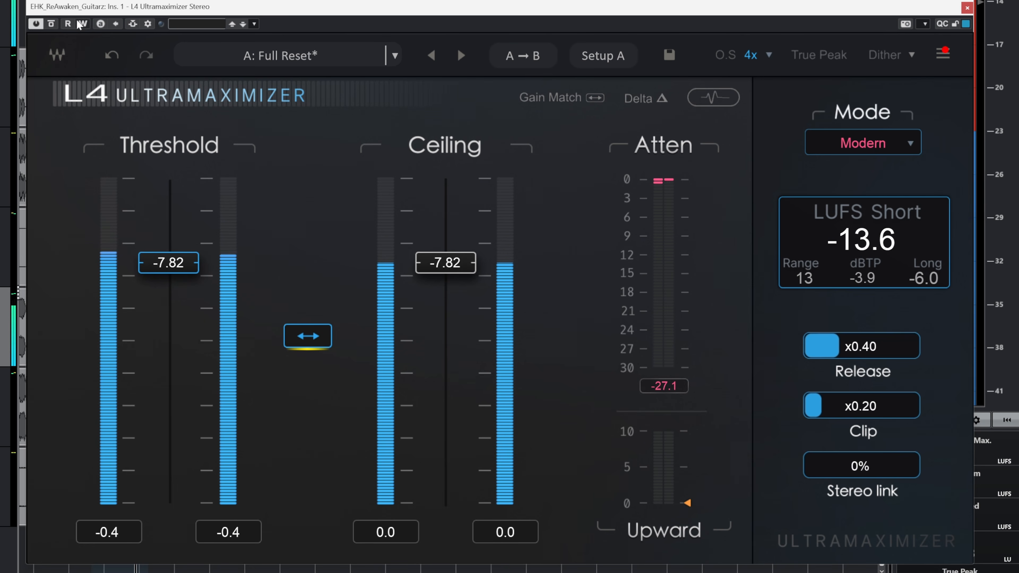
# Compare the guitars with the limiter bypassed and active, raising Upward to 1.5 for the last comparison.
pyautogui.click(51, 24)
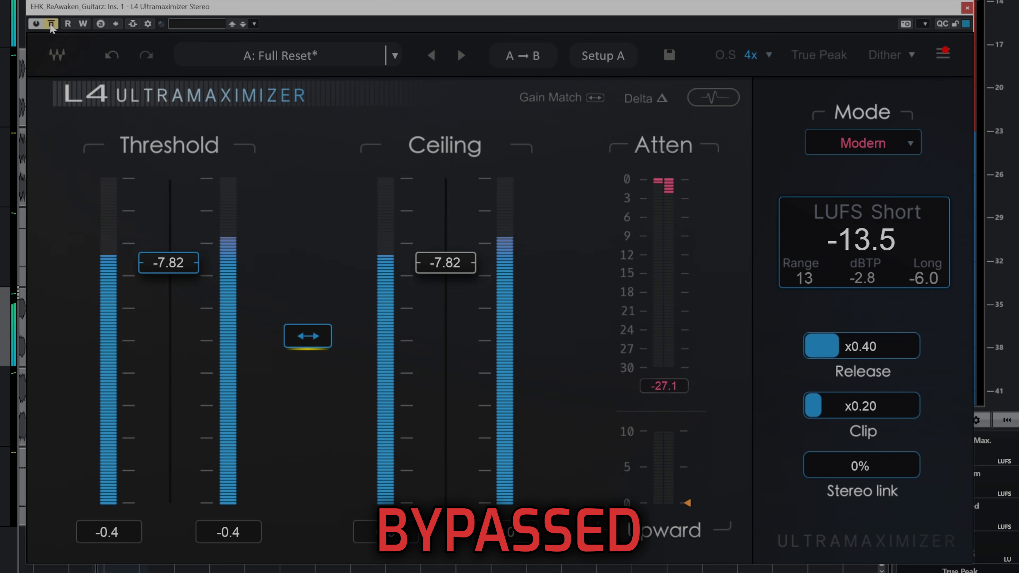
pyautogui.click(51, 24)
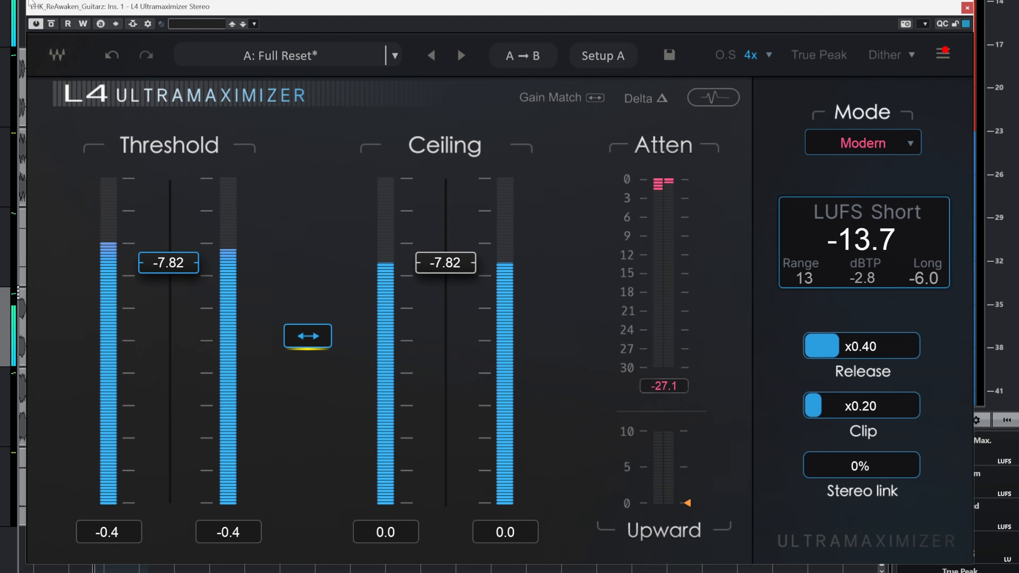
pyautogui.click(51, 25)
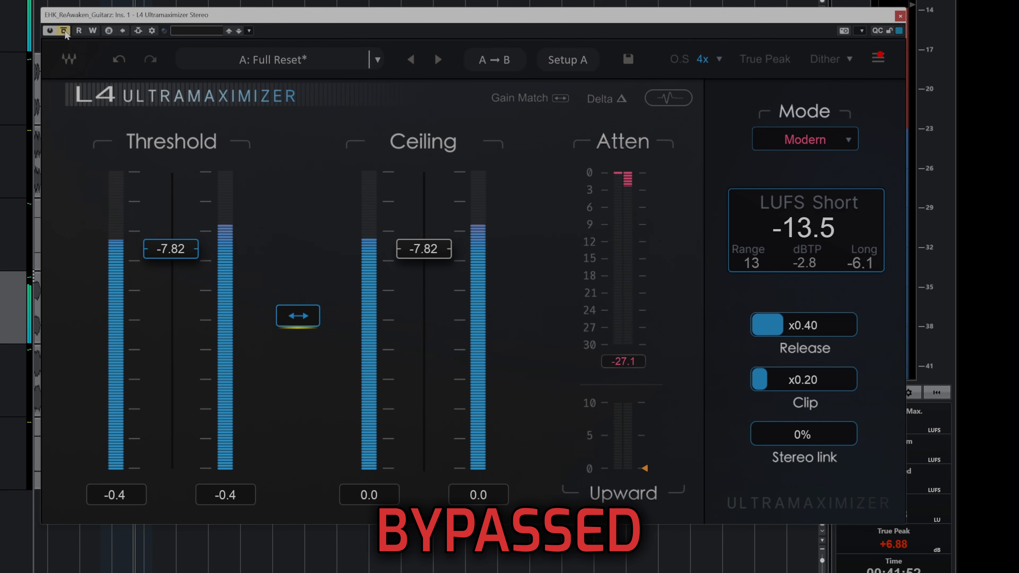
pyautogui.click(64, 32)
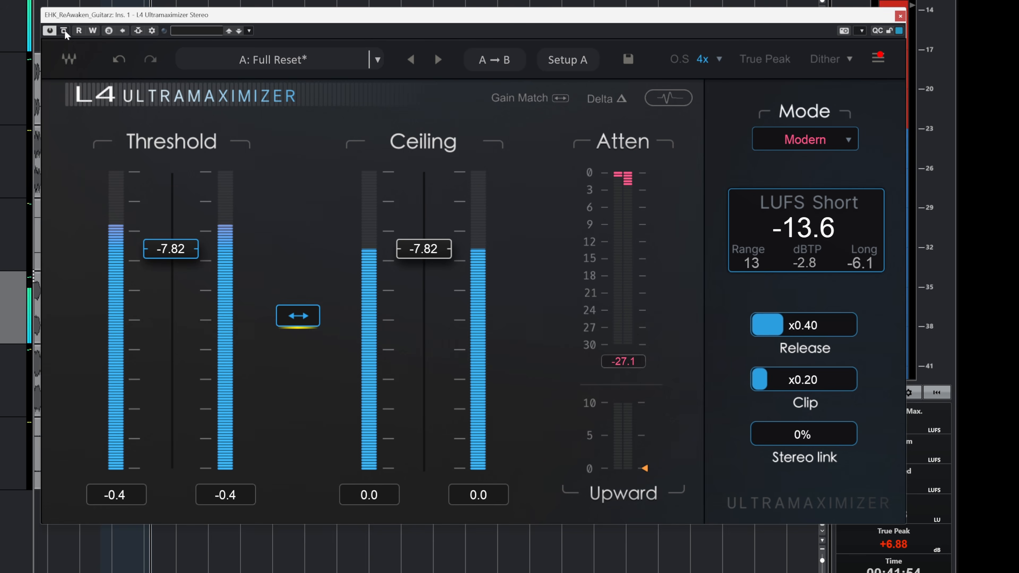
pyautogui.click(65, 32)
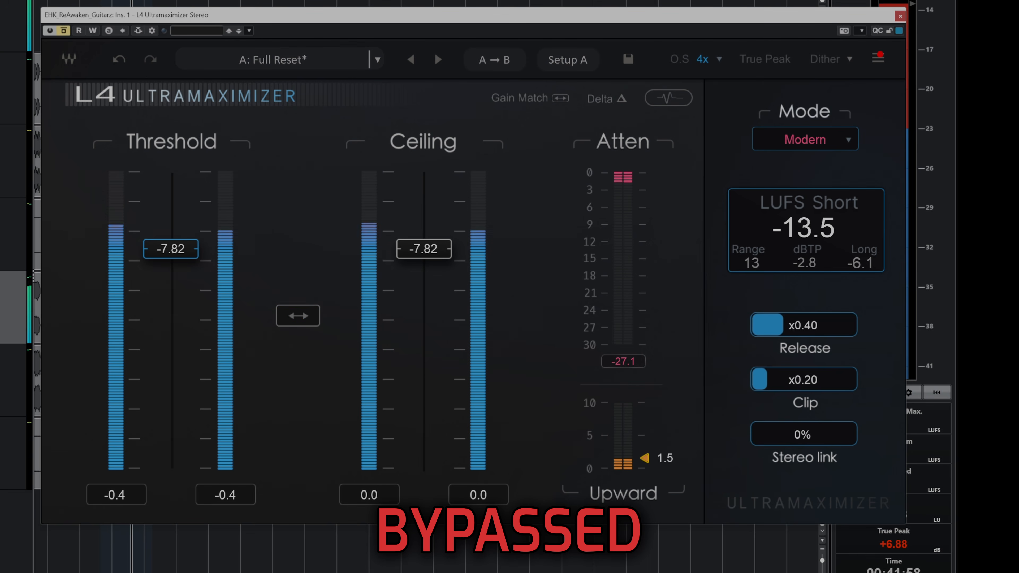
pyautogui.click(65, 32)
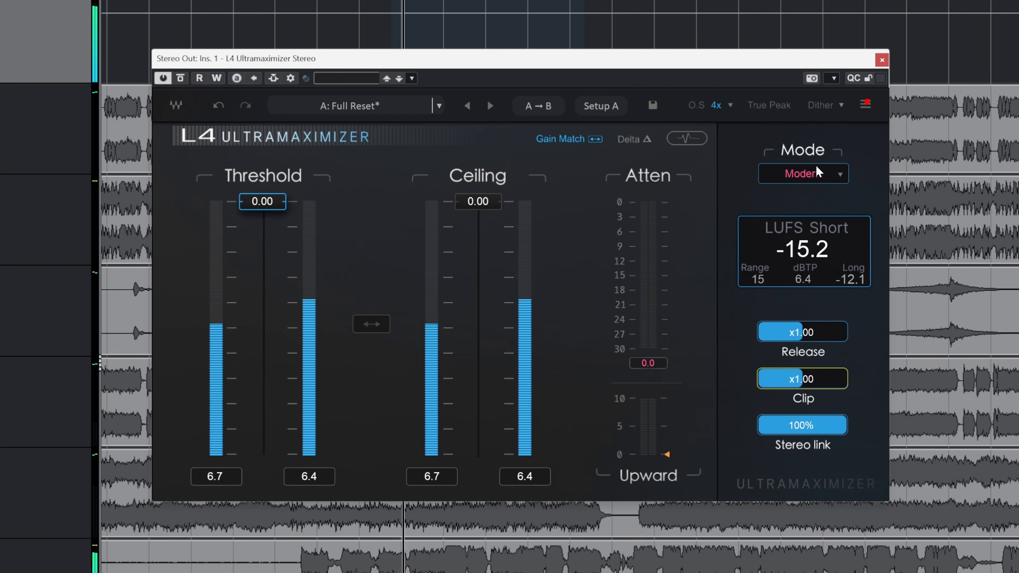
# Lower the Threshold to -12.04 and audition the vocals in Modern, Smooth and Safe modes.
pyautogui.moveTo(262, 201); pyautogui.dragTo(262, 301)
pyautogui.press('space')
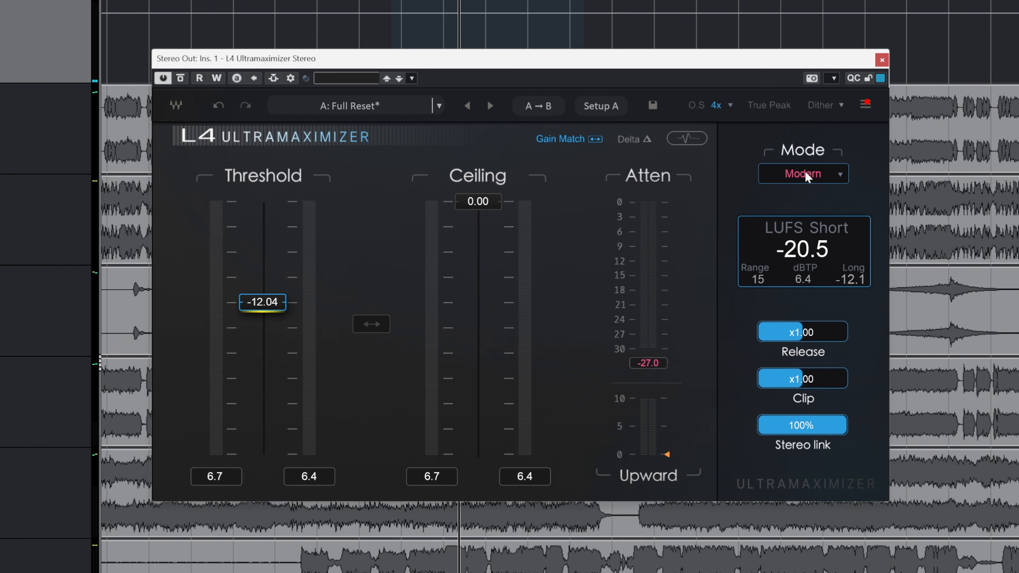
pyautogui.press('space')
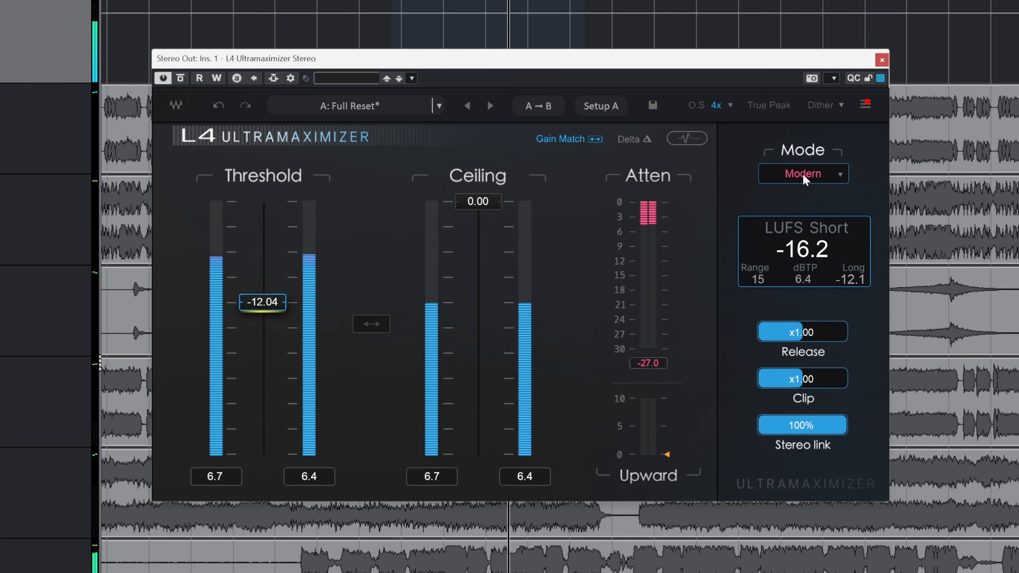
pyautogui.scroll(-1, 803, 174)
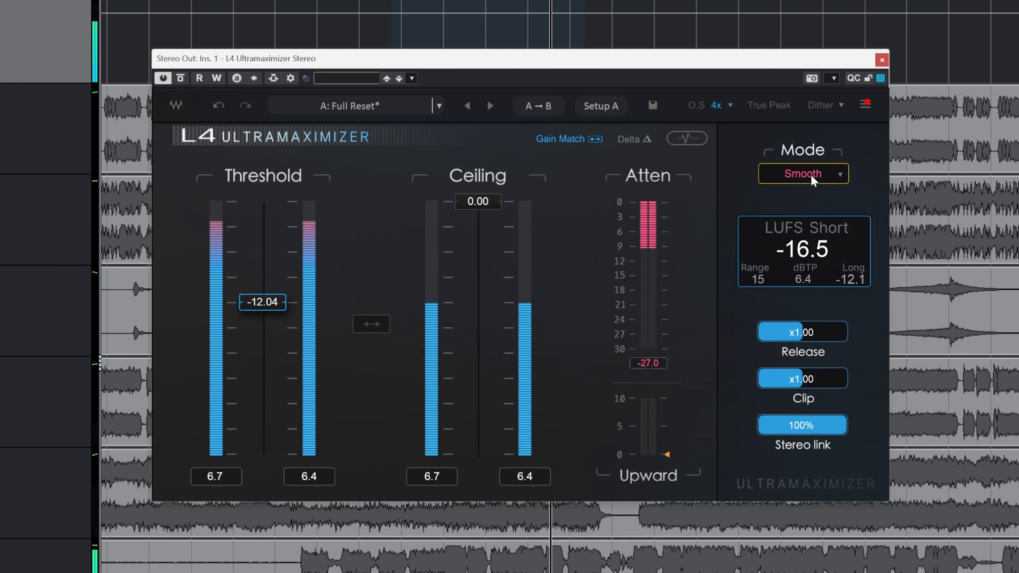
pyautogui.scroll(-1, 810, 175)
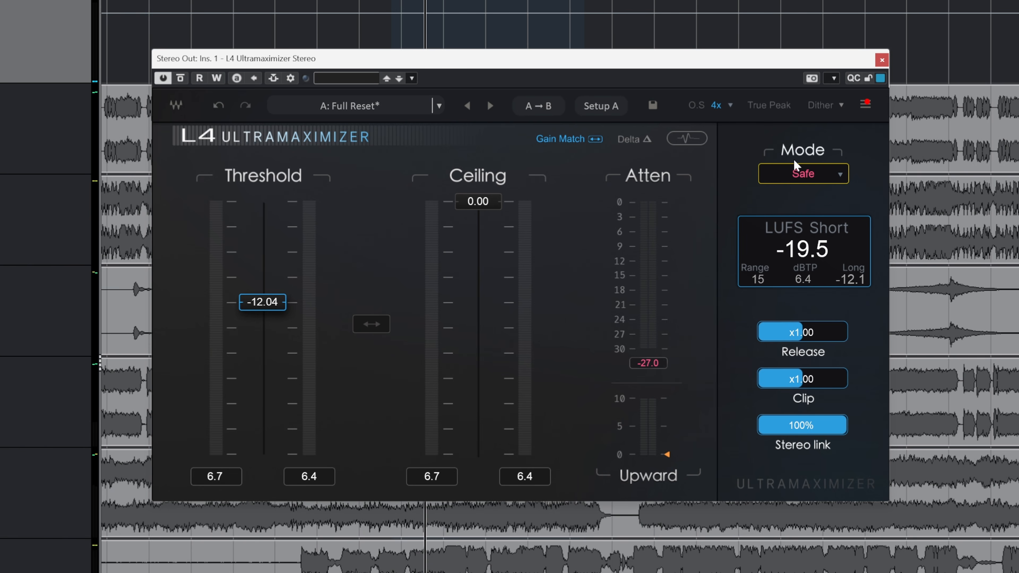
pyautogui.press('space')
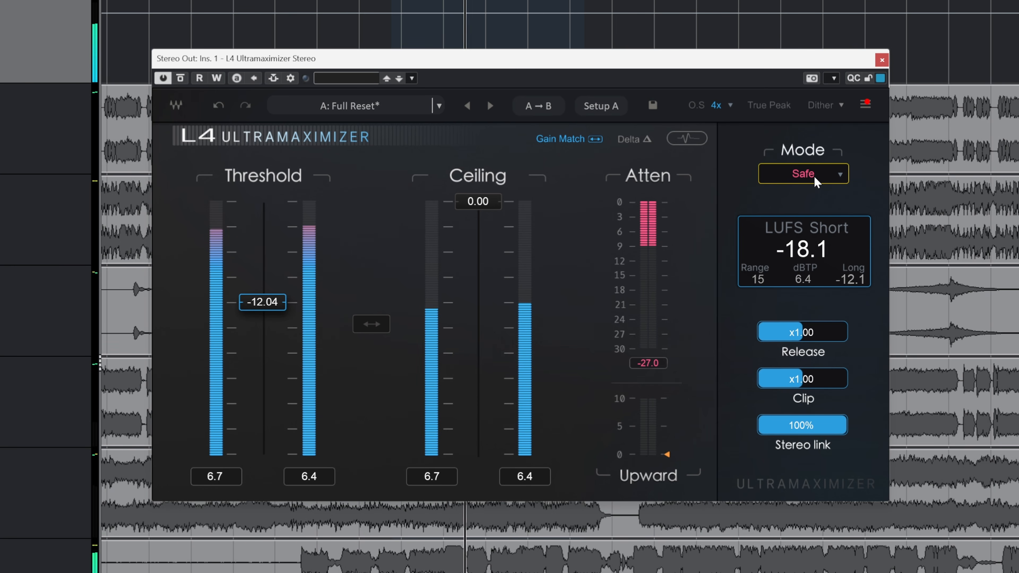
pyautogui.press('space')
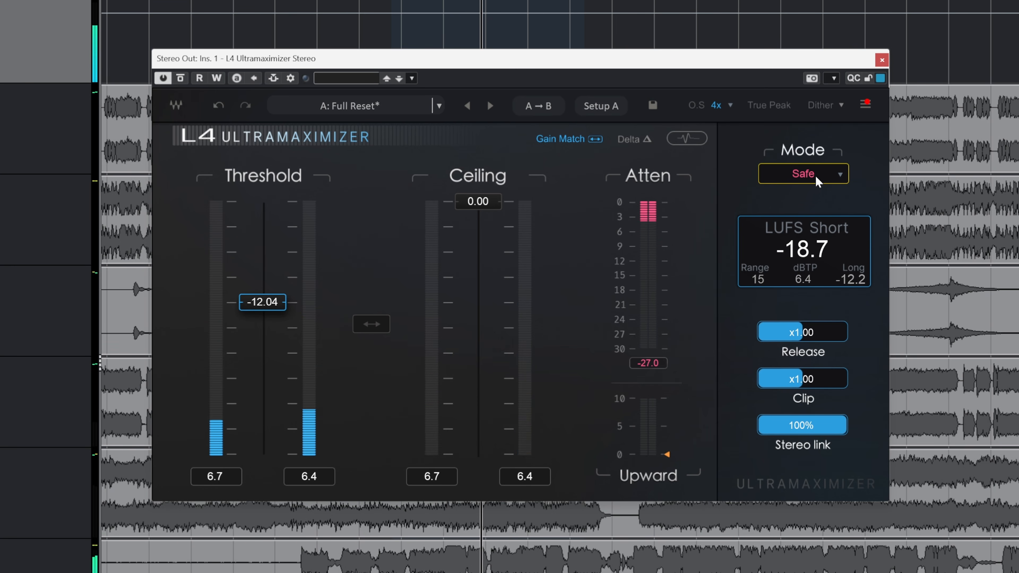
# Compare the vocals in Modern and Smooth modes, leaving the Mode on Smooth for another playback.
pyautogui.click(840, 174)
pyautogui.click(901, 211)
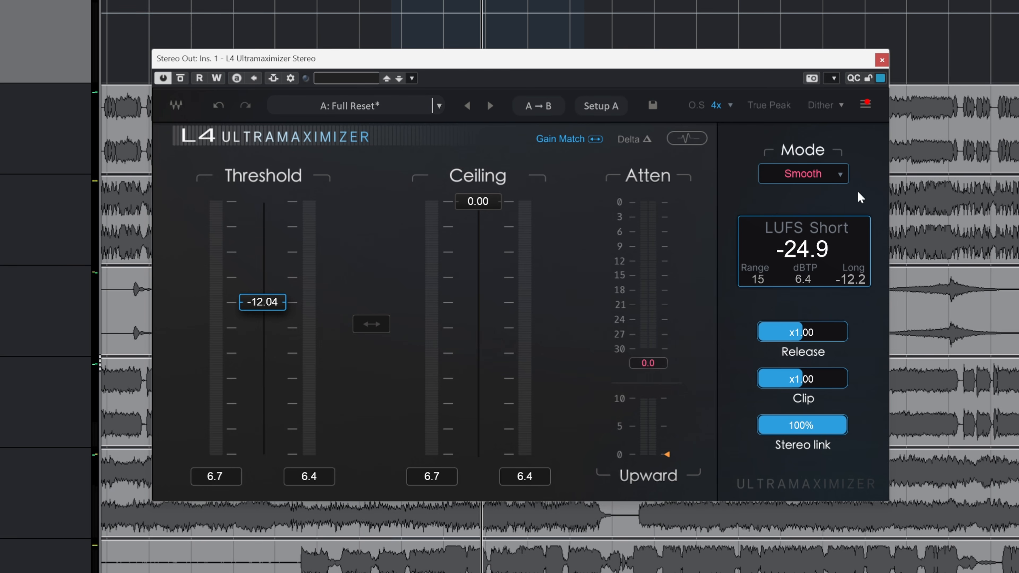
pyautogui.click(840, 175)
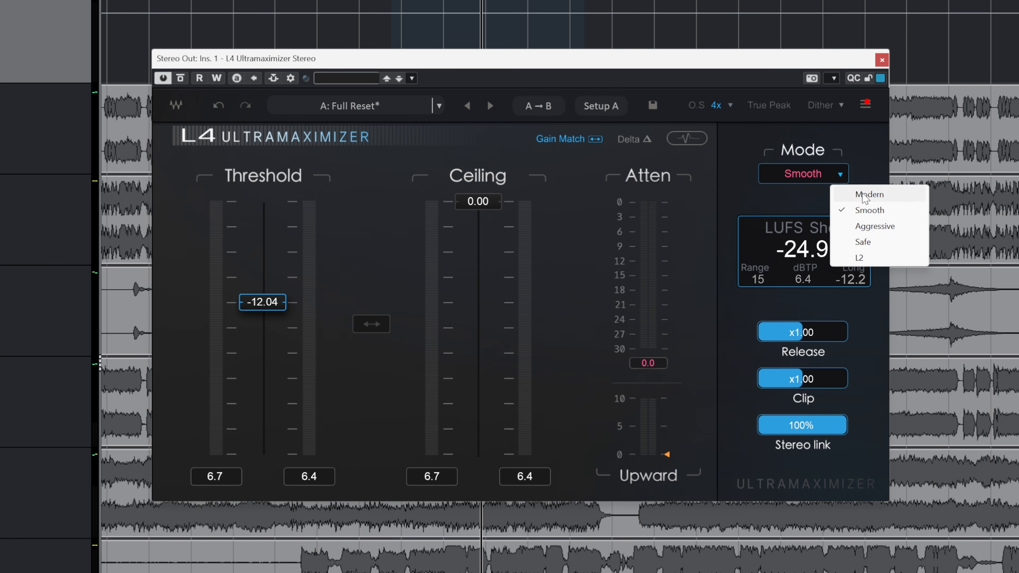
pyautogui.click(888, 193)
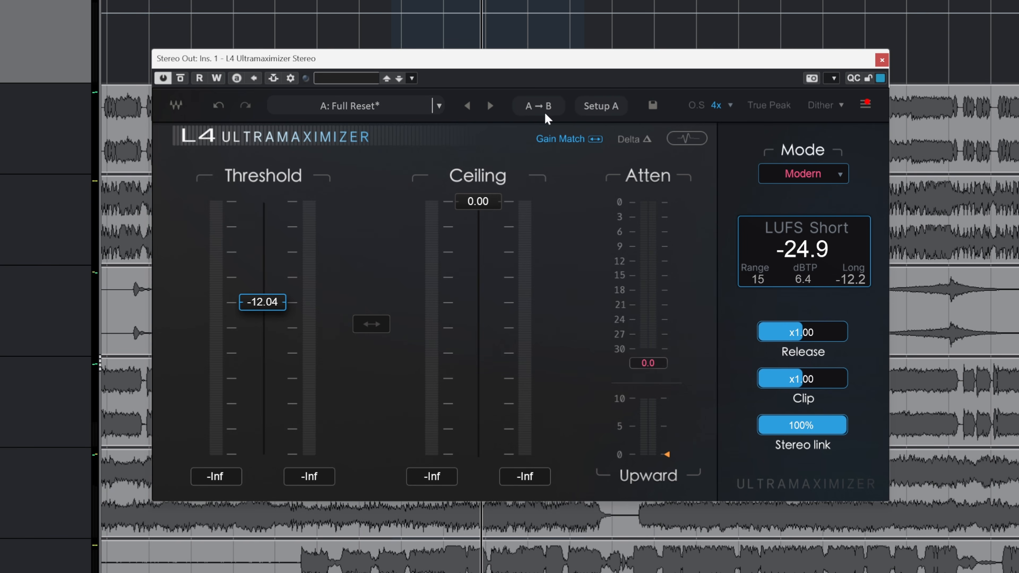
pyautogui.press('space')
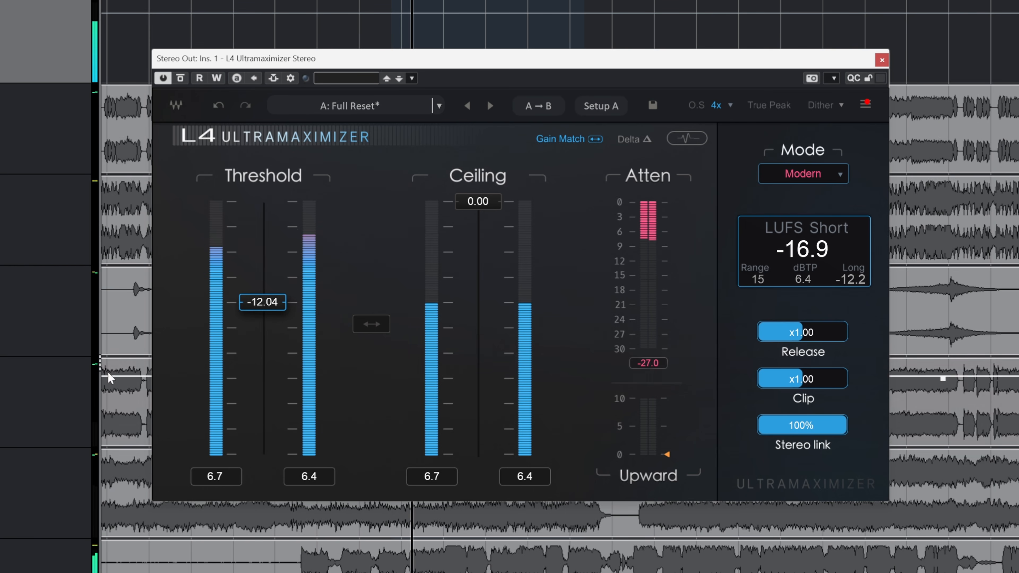
pyautogui.click(841, 183)
pyautogui.click(835, 210)
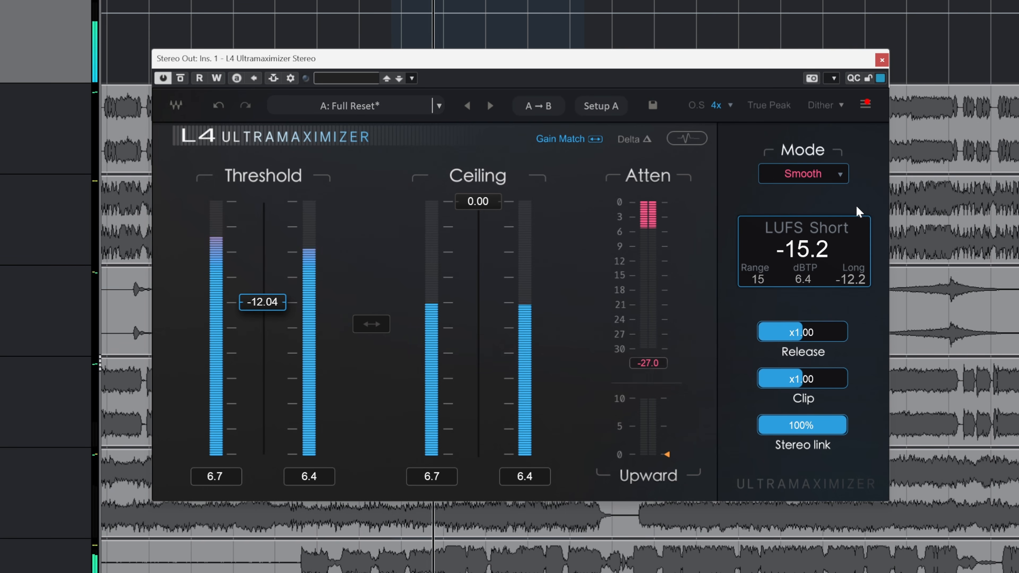
pyautogui.press('space')
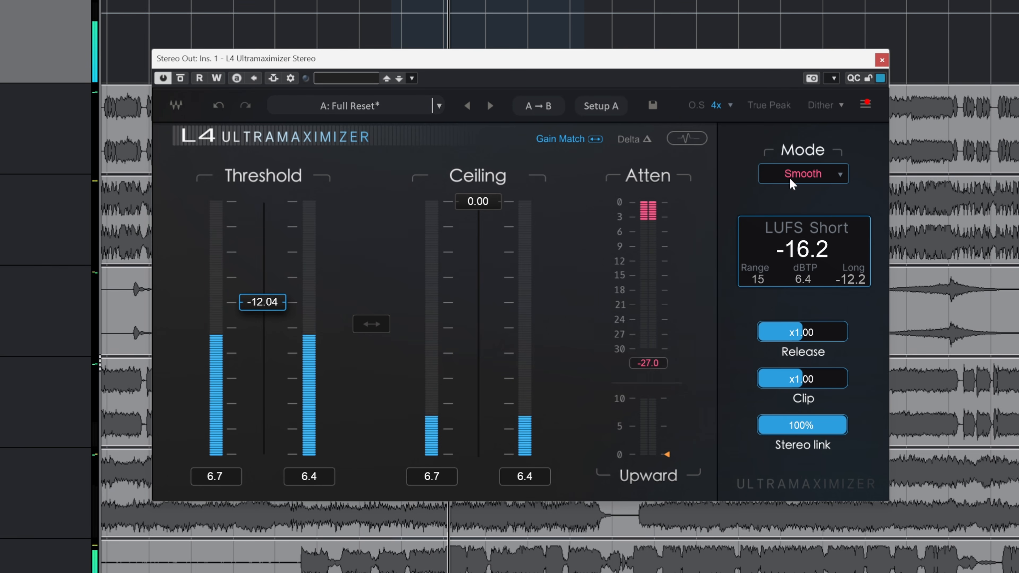
pyautogui.press('space')
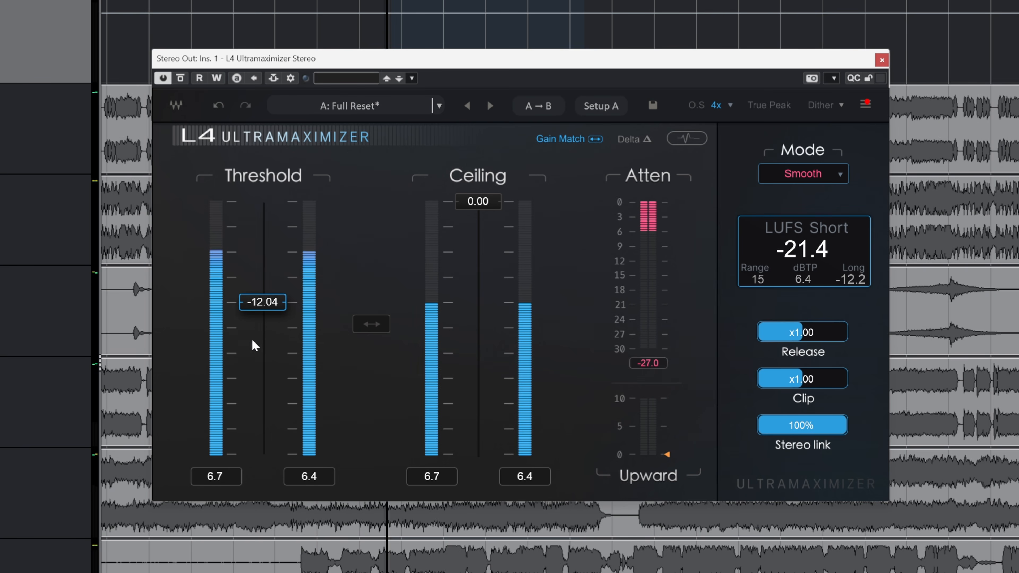
# Audition the vocals with Release at x10.00, reducing it to x2.98.
pyautogui.click(834, 333)
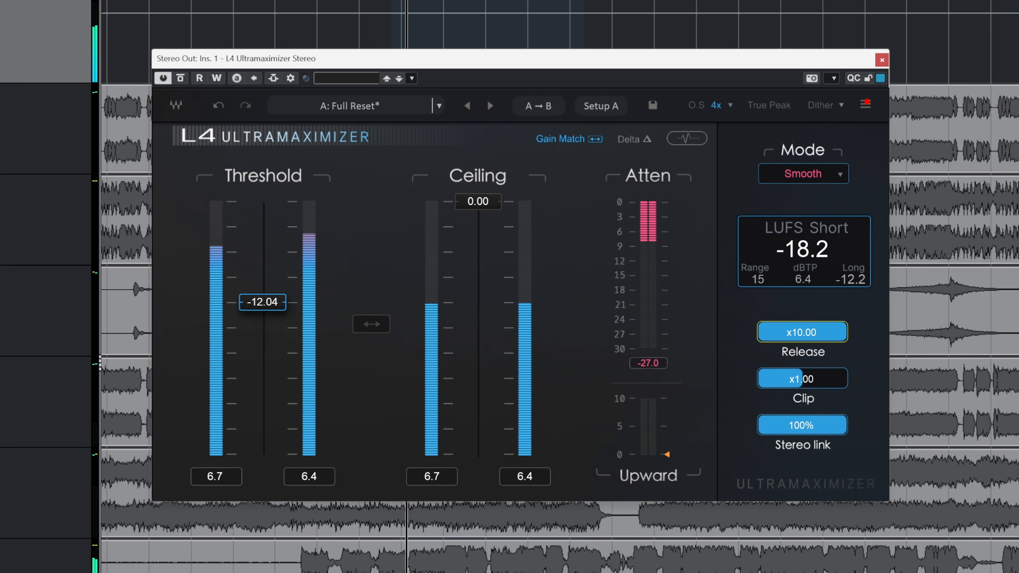
pyautogui.moveTo(842, 332); pyautogui.dragTo(815, 339)
pyautogui.press('space')
pyautogui.press('space')
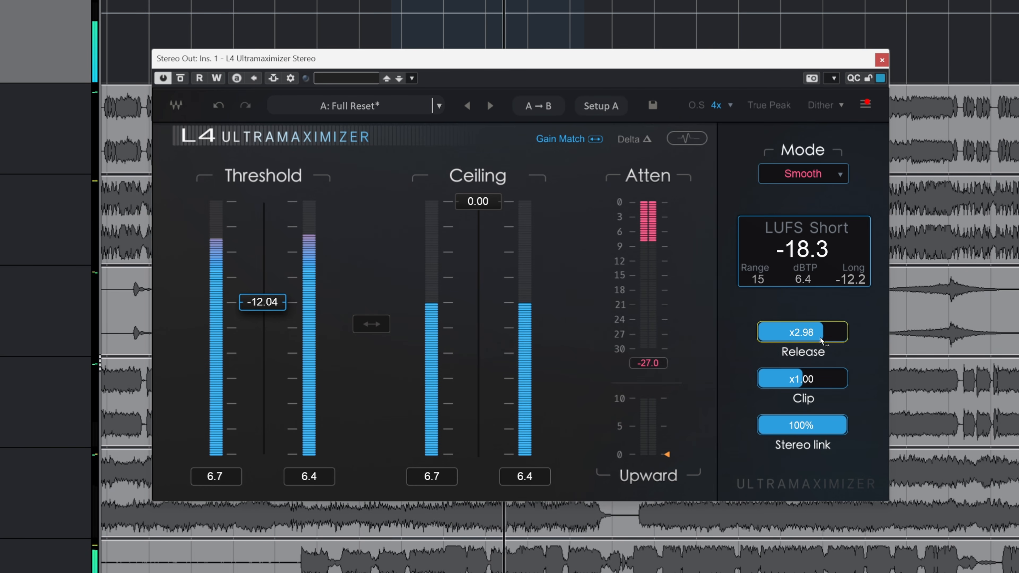
# Audition the vocals with Clip at x10.00, lowering it through x0.51 to x0.15.
pyautogui.moveTo(806, 383); pyautogui.dragTo(838, 384)
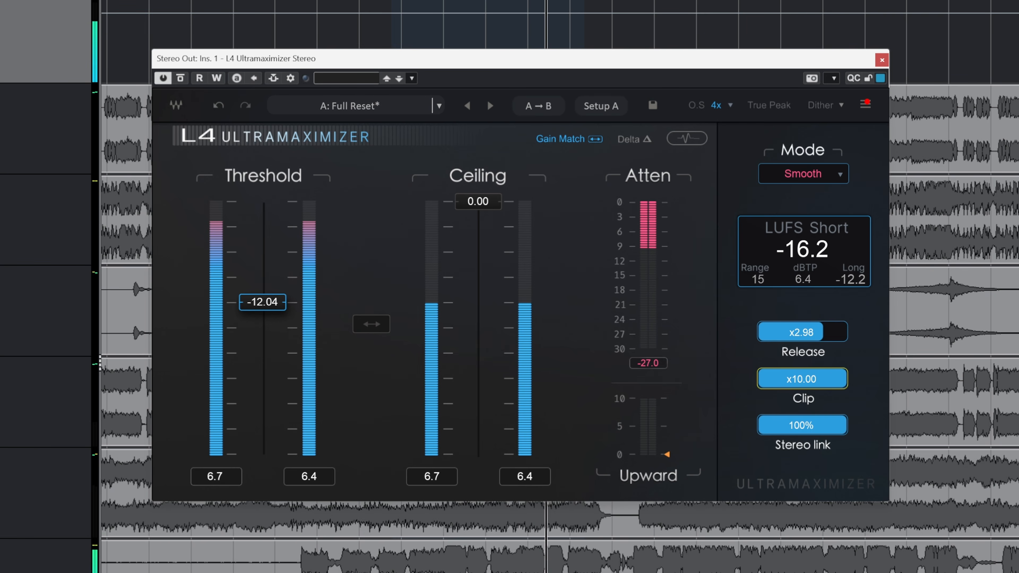
pyautogui.moveTo(833, 381); pyautogui.dragTo(818, 380)
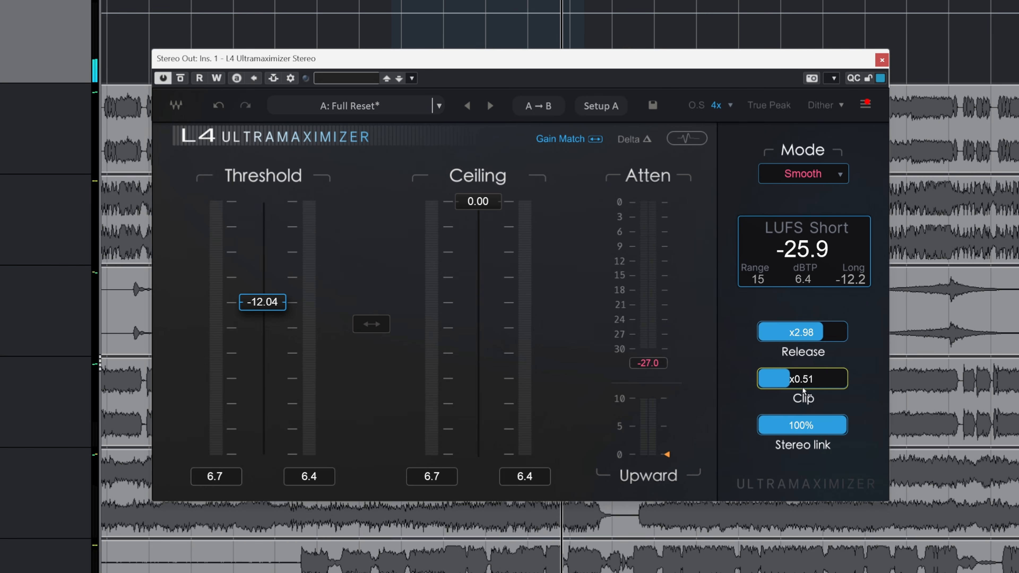
pyautogui.moveTo(815, 389); pyautogui.dragTo(804, 389)
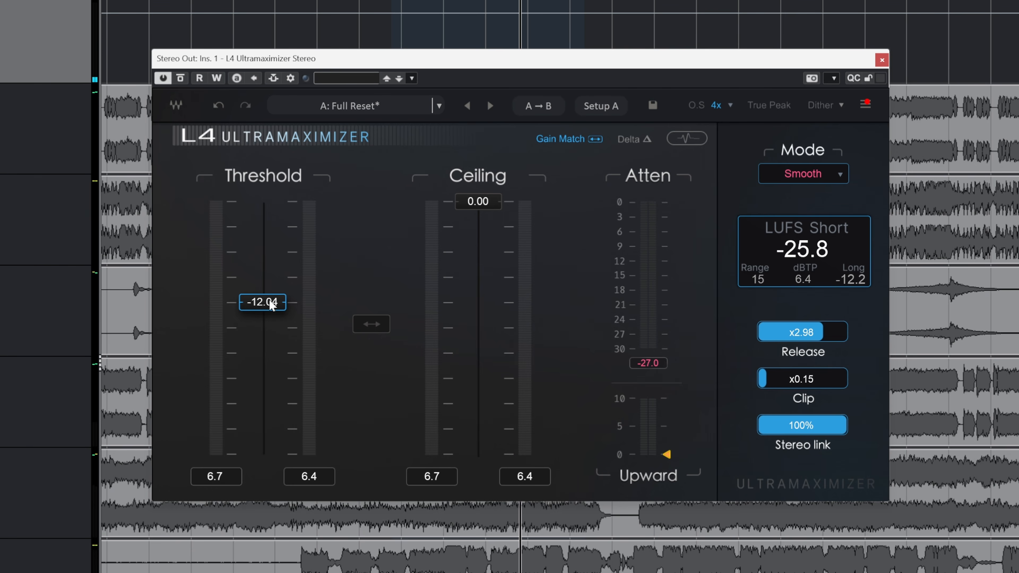
# Audition upward compression on the vocals at 4.5, 6.4 and higher, raising Threshold to -4.37 and returning Upward to 0.
pyautogui.moveTo(272, 303); pyautogui.dragTo(262, 248)
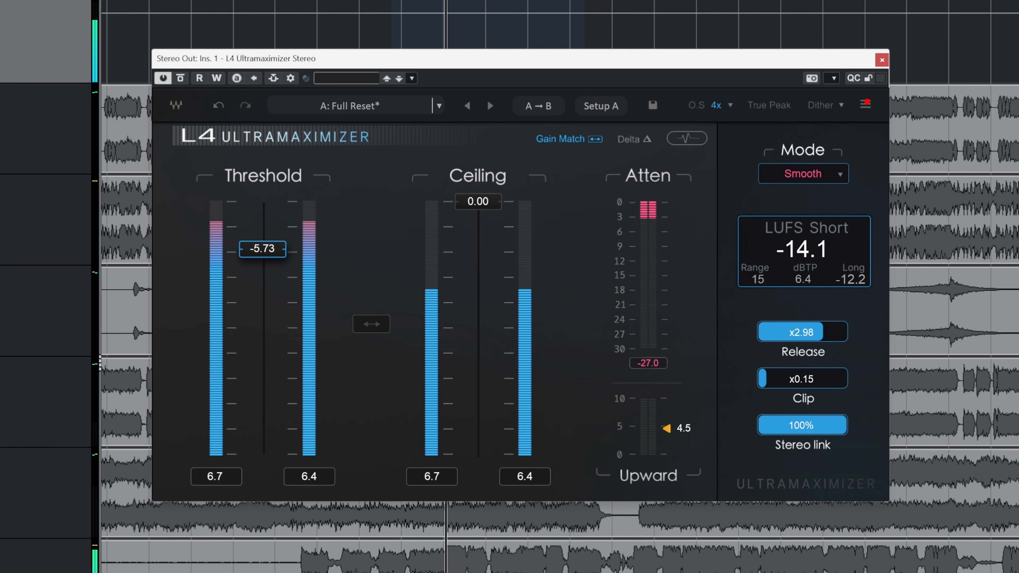
pyautogui.moveTo(671, 432)
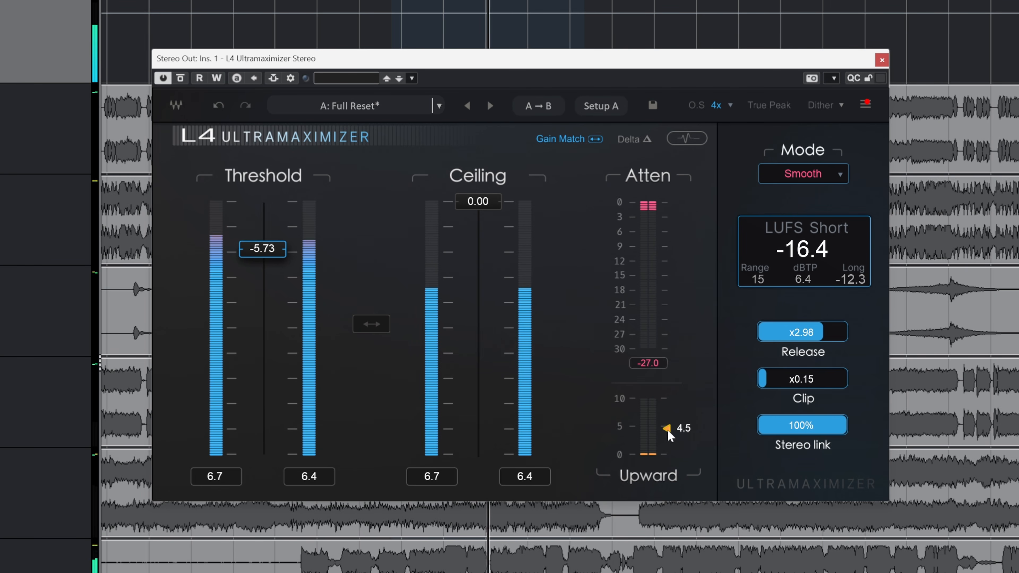
pyautogui.moveTo(278, 269); pyautogui.dragTo(277, 257)
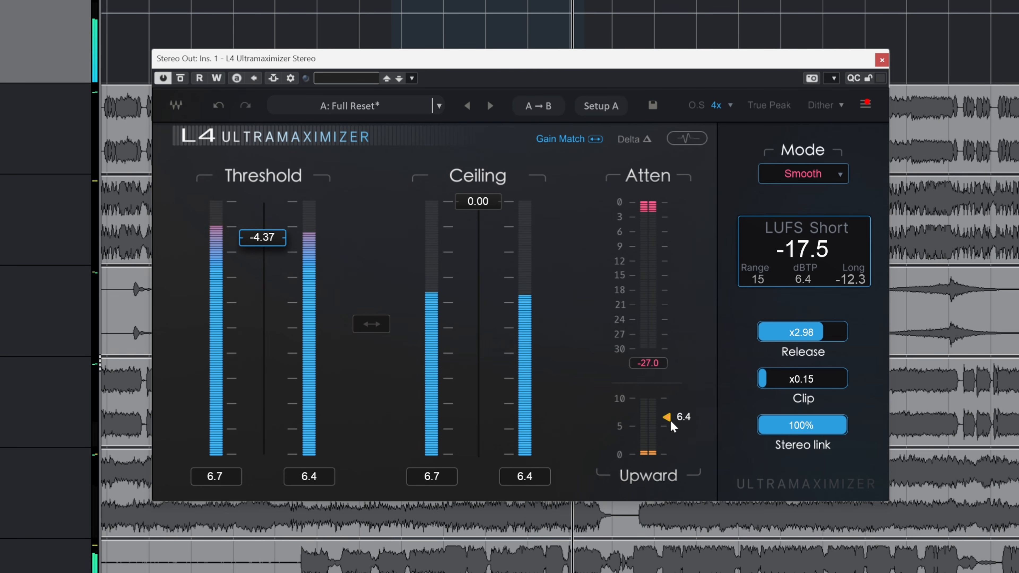
pyautogui.moveTo(670, 421); pyautogui.dragTo(667, 407)
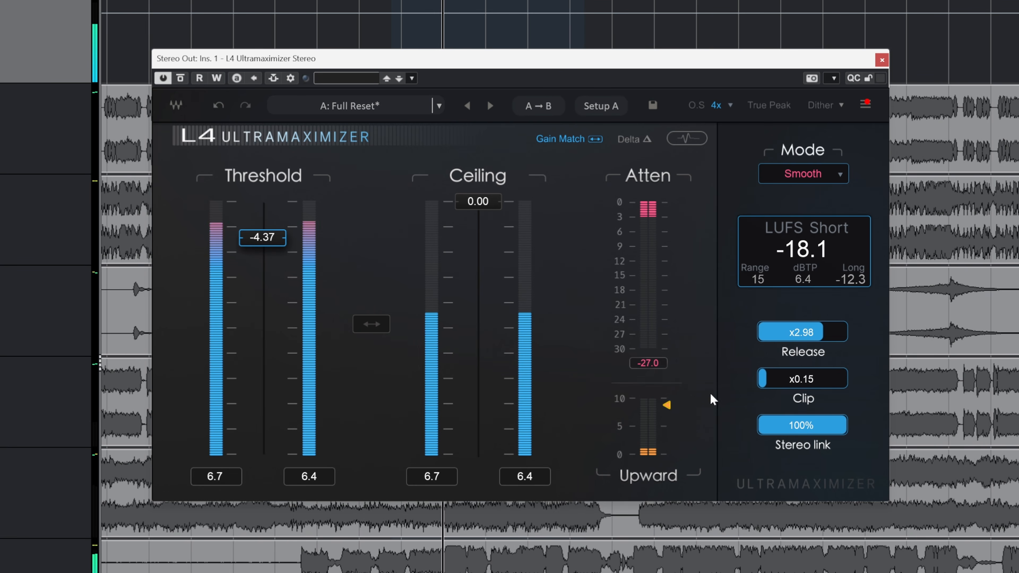
pyautogui.moveTo(669, 407); pyautogui.dragTo(669, 457)
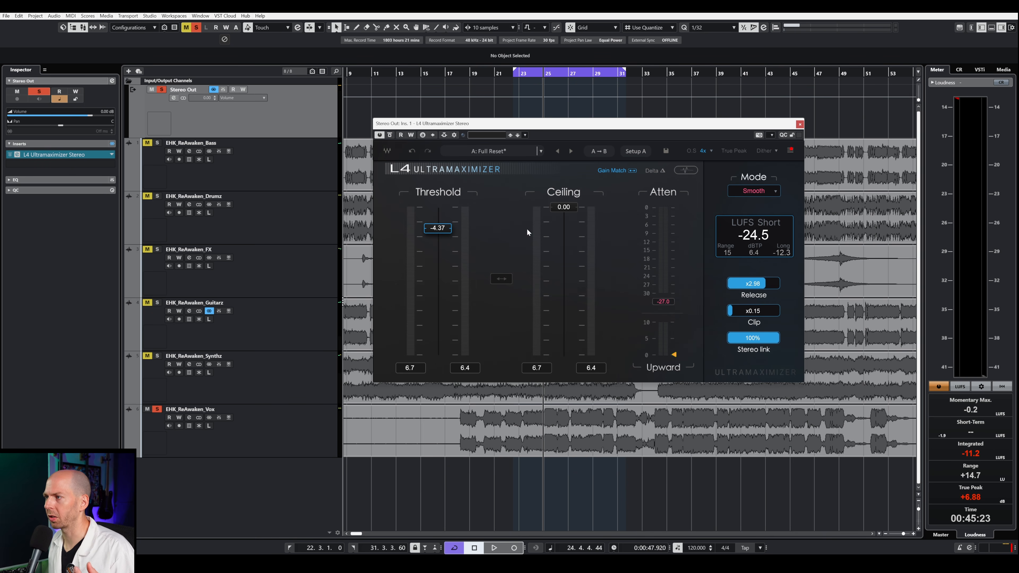
# Replay the vocals from bar 22, compare the limiter bypassed and active, and lower the Threshold to -4.90.
pyautogui.click(514, 74)
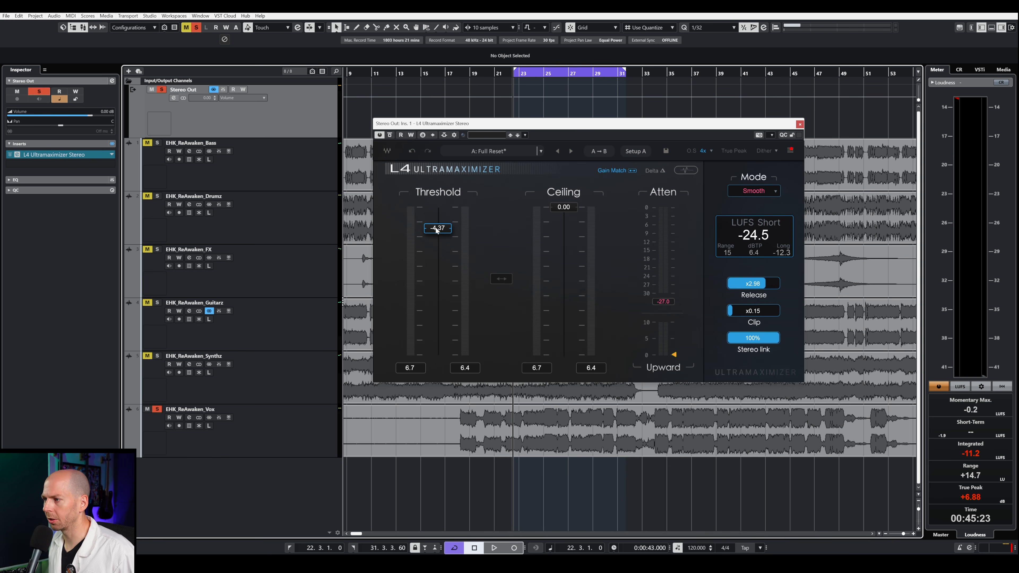
pyautogui.press('space')
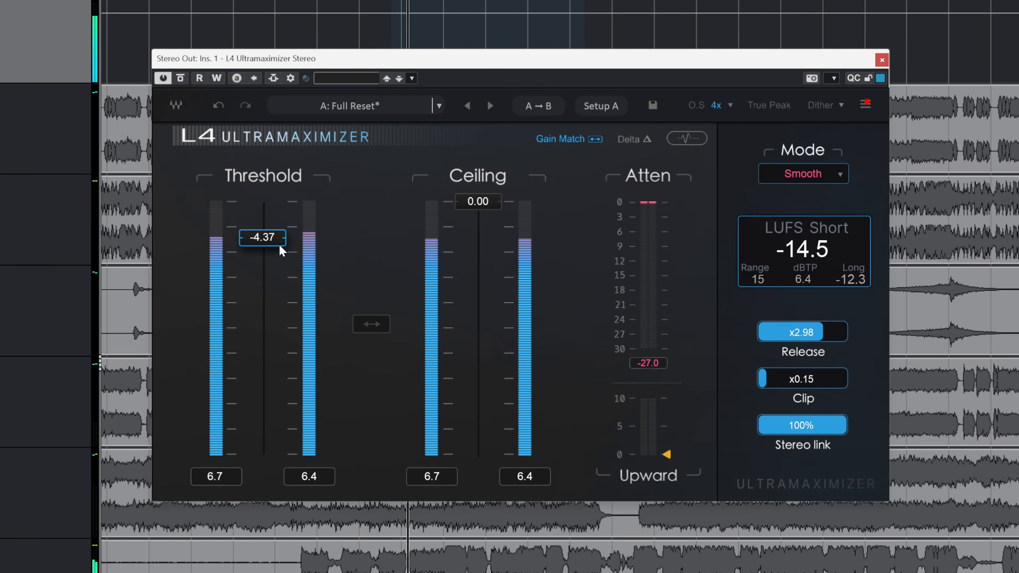
pyautogui.click(180, 78)
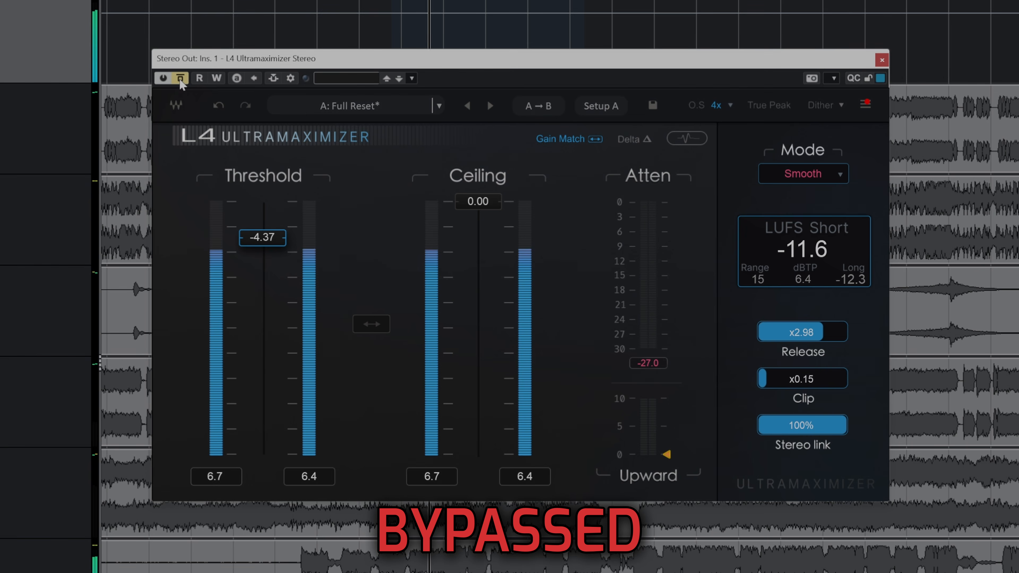
pyautogui.click(181, 78)
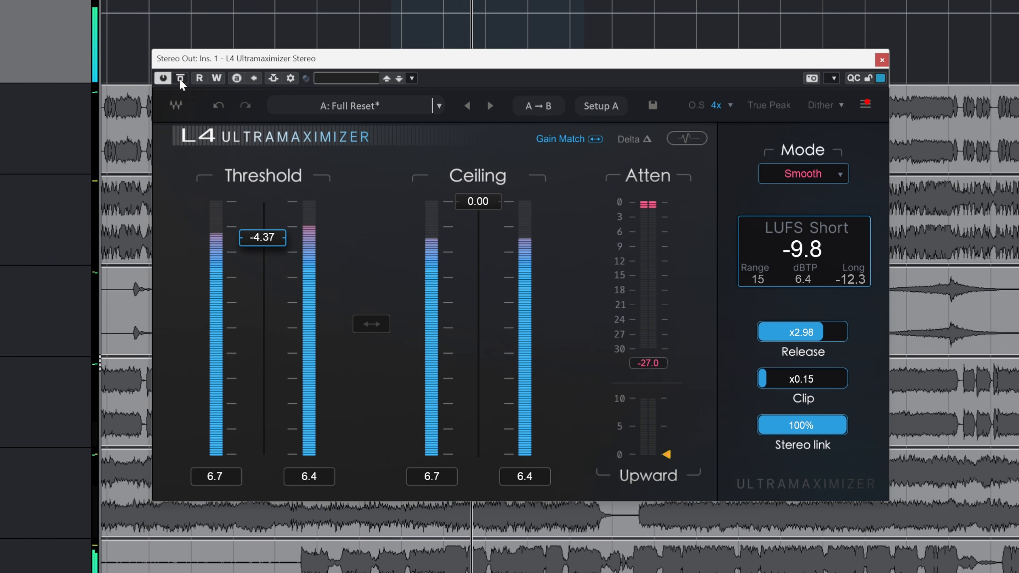
pyautogui.click(180, 78)
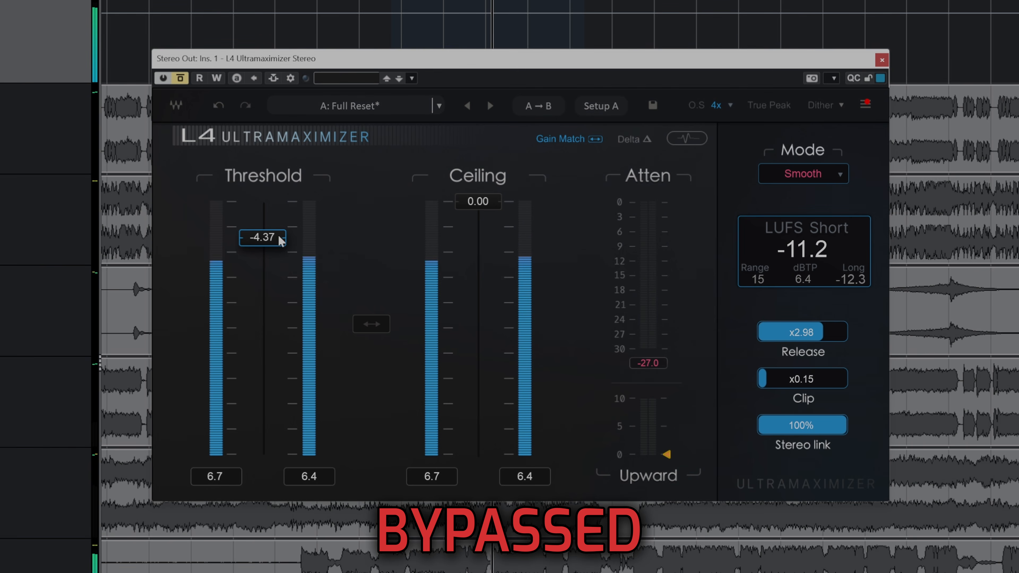
pyautogui.moveTo(279, 235); pyautogui.dragTo(280, 239)
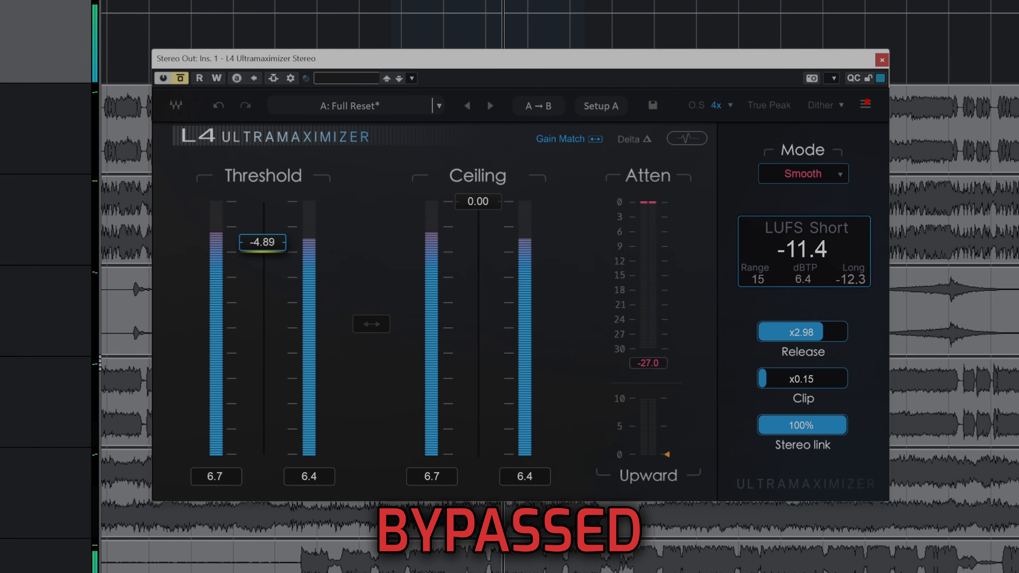
pyautogui.click(180, 77)
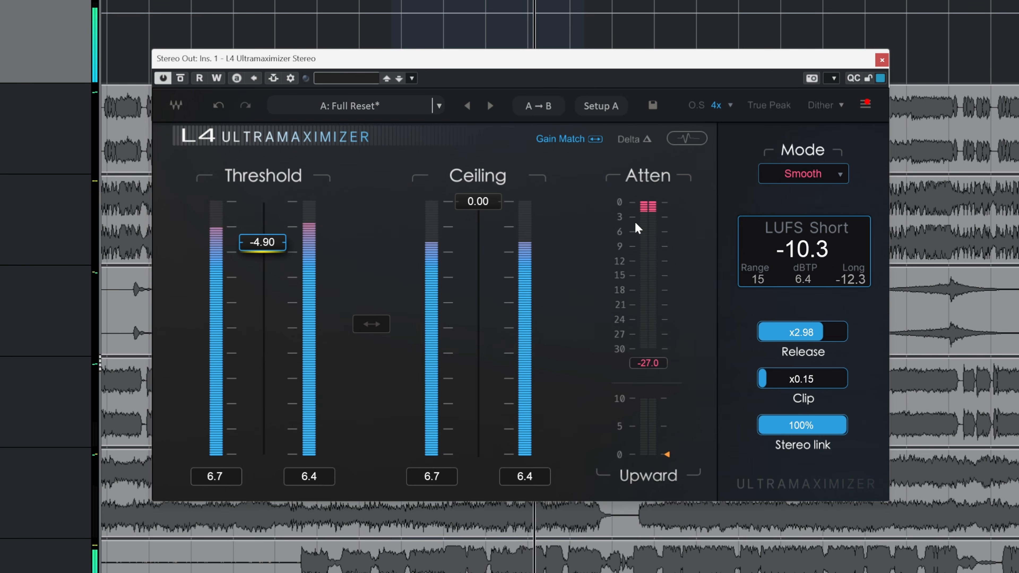
pyautogui.click(180, 78)
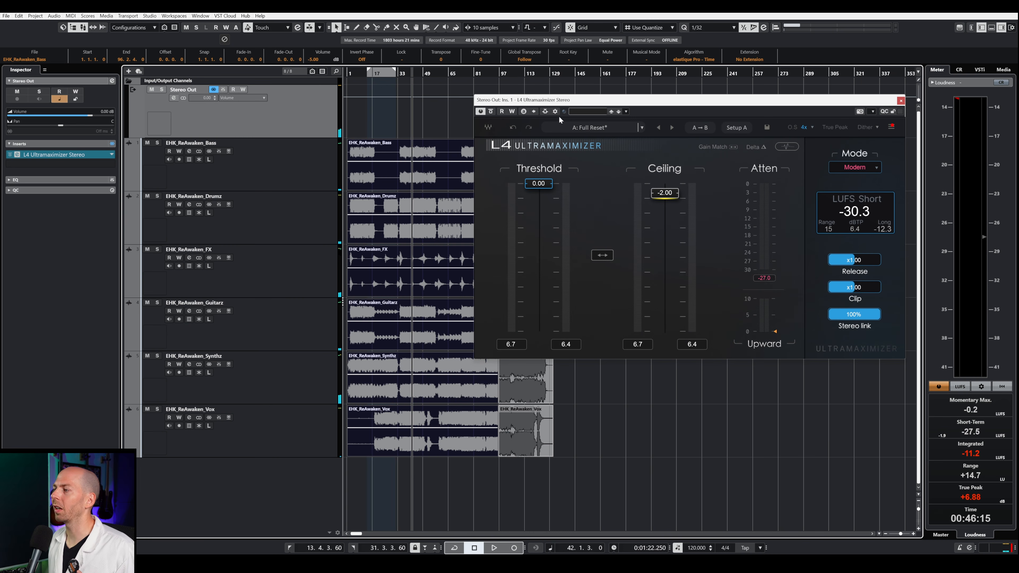
# Show the waveform view while the full mix plays, setting Threshold to -1.83 and Upward to 10.0.
pyautogui.moveTo(564, 100); pyautogui.dragTo(511, 109)
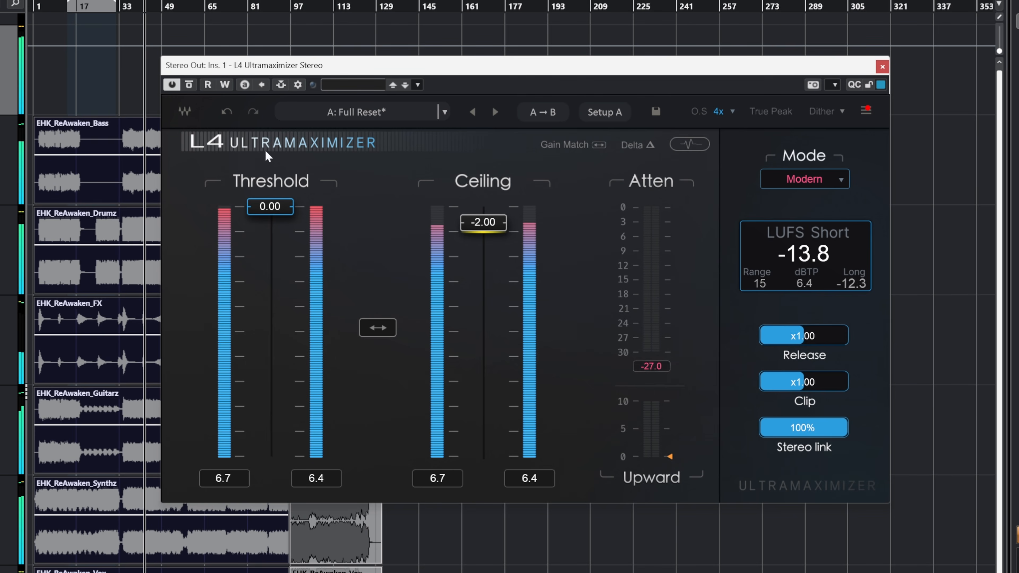
pyautogui.click(688, 144)
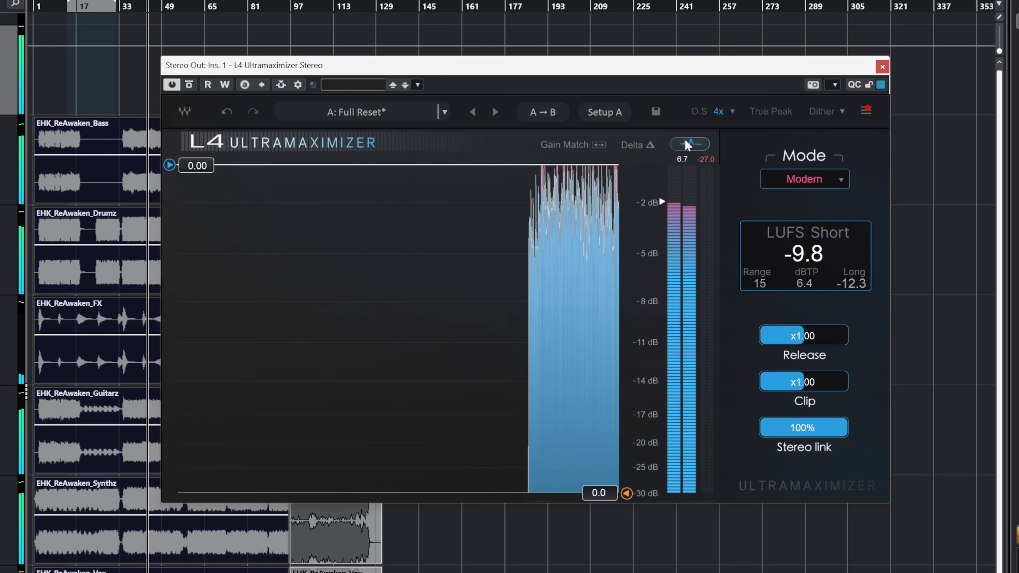
pyautogui.moveTo(169, 165); pyautogui.dragTo(169, 199)
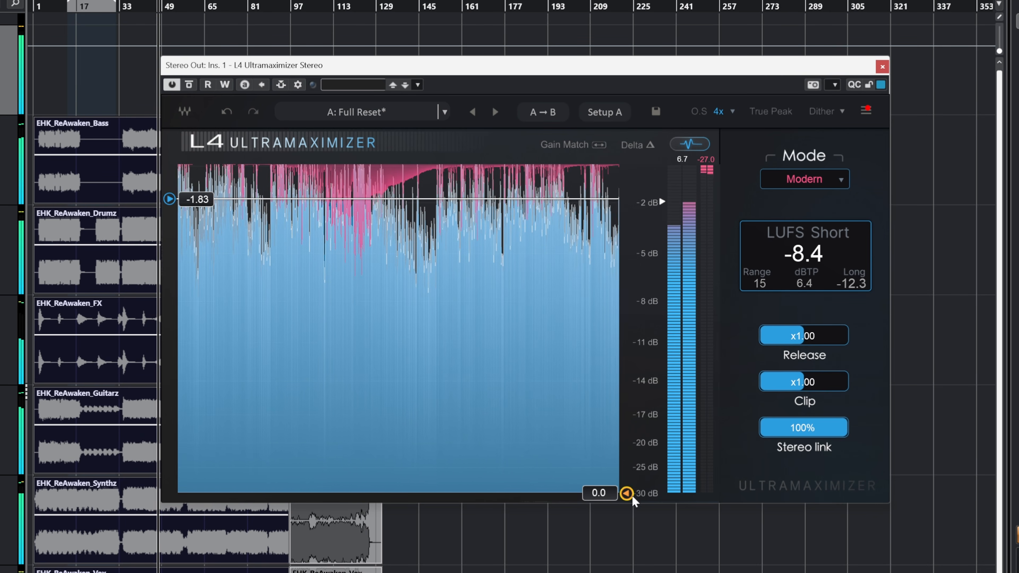
pyautogui.moveTo(626, 493); pyautogui.dragTo(627, 442)
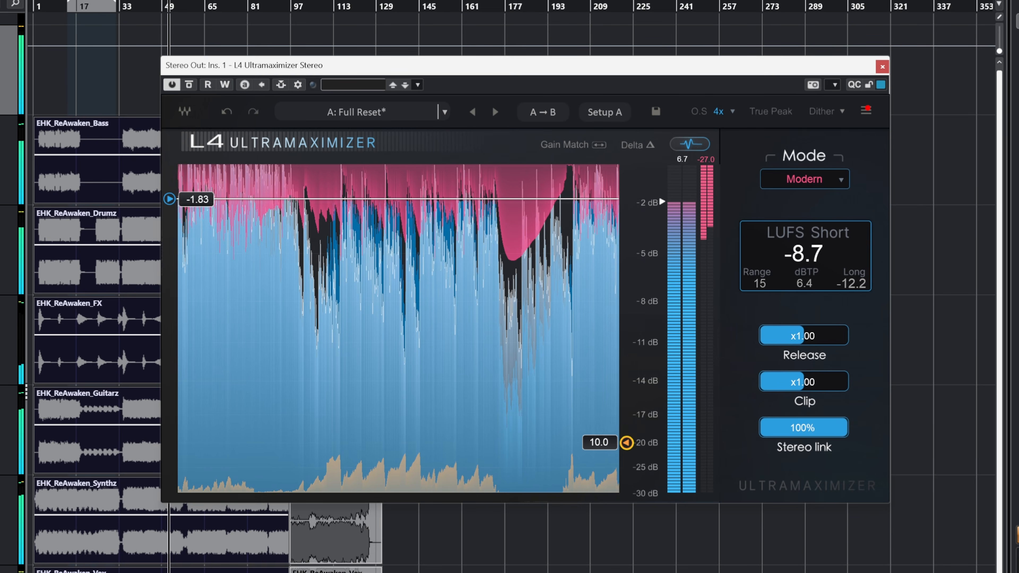
# Audition the full mix with Threshold at -1.22 and Upward at 10.0, pausing playback before resuming it.
pyautogui.press('space')
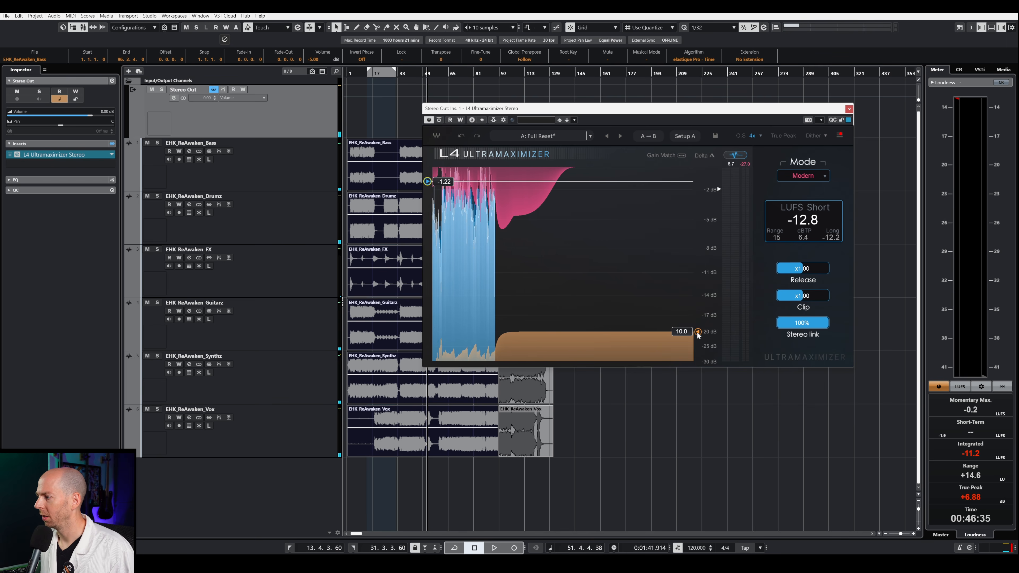
pyautogui.moveTo(698, 333)
pyautogui.mouseDown()
pyautogui.moveTo(698, 349)
pyautogui.moveTo(698, 332)
pyautogui.mouseUp()
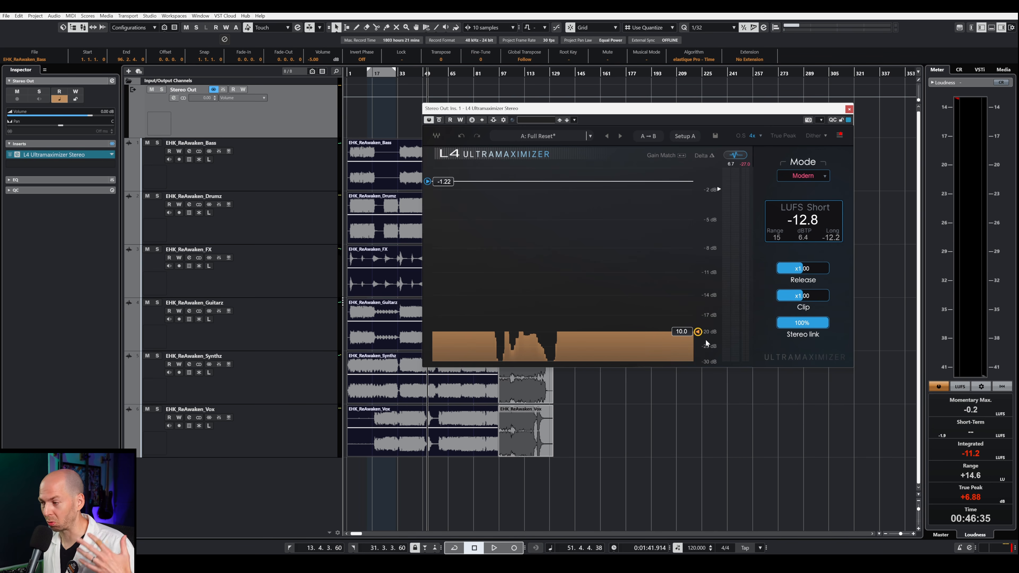
pyautogui.press('space')
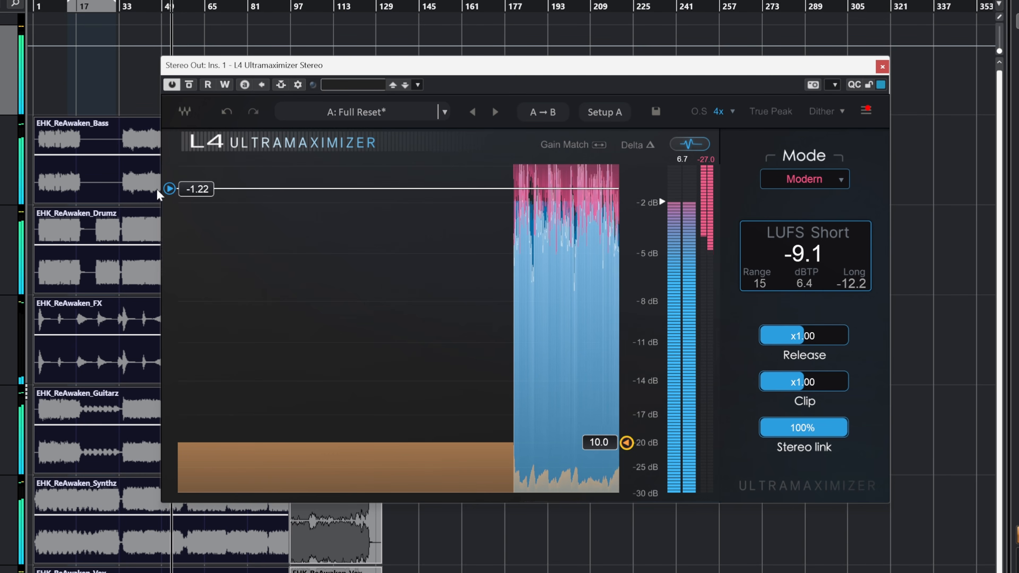
# Reset Threshold to 0.00 and Upward to 0.0, then stop playback and enable Gain Match.
pyautogui.moveTo(170, 188); pyautogui.dragTo(169, 165)
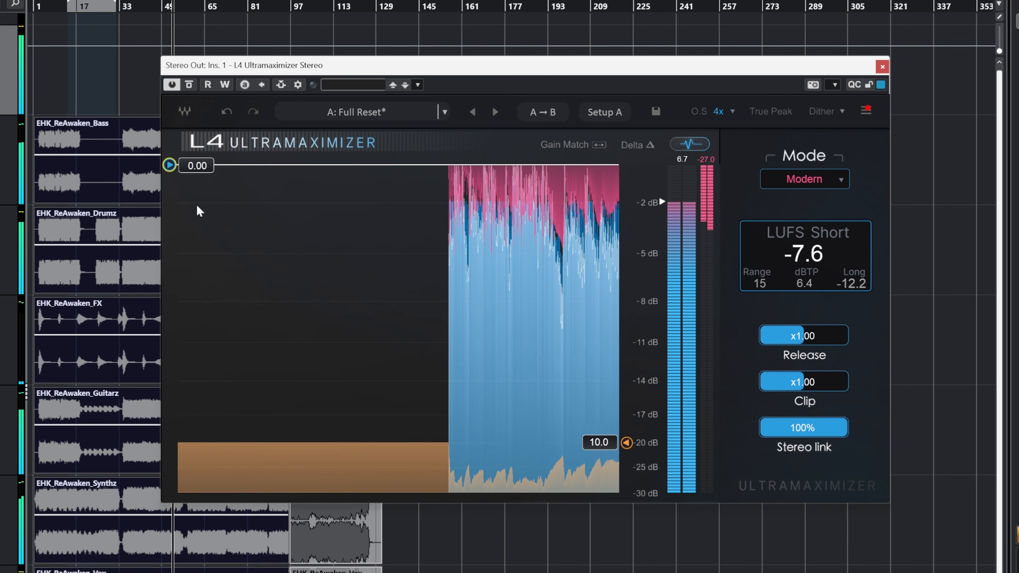
pyautogui.moveTo(632, 443); pyautogui.dragTo(626, 493)
pyautogui.press('space')
pyautogui.click(566, 145)
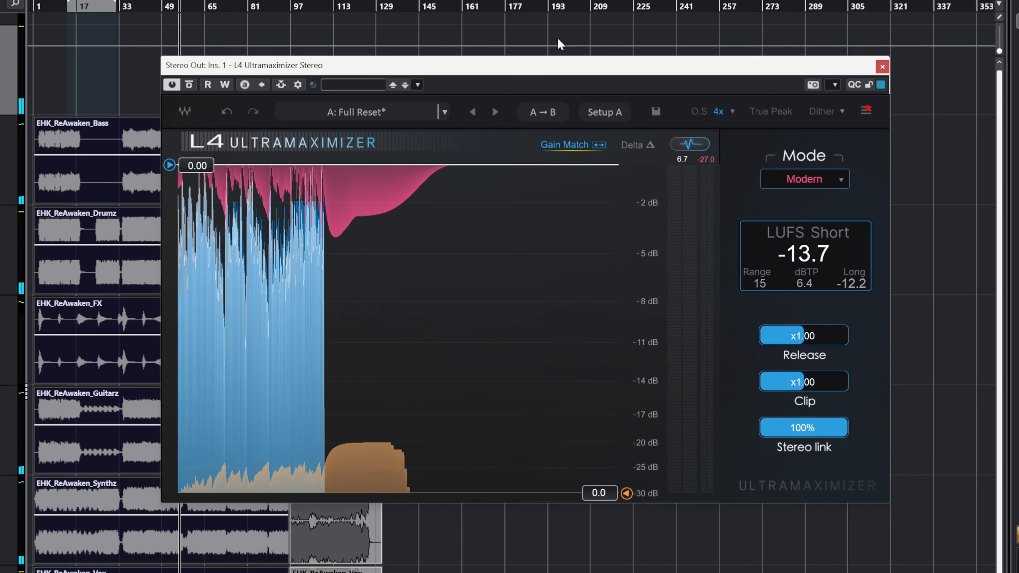
# Replay the mix from an earlier point, setting Upward to 0.6, Stereo link to 0% and Threshold to -0.40.
pyautogui.click(150, 6)
pyautogui.press('space')
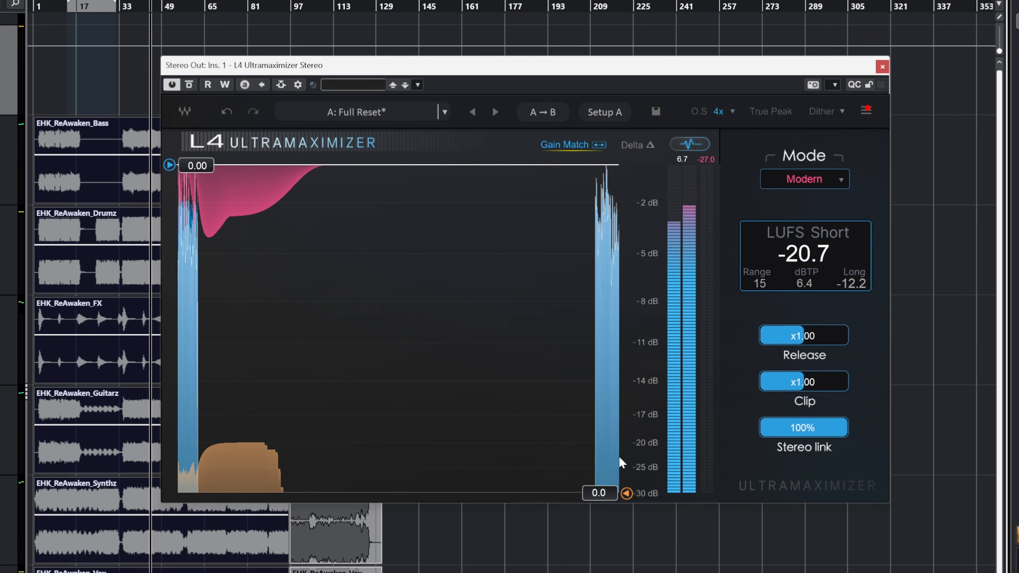
pyautogui.moveTo(626, 494)
pyautogui.mouseDown()
pyautogui.moveTo(627, 442)
pyautogui.moveTo(627, 489)
pyautogui.mouseUp()
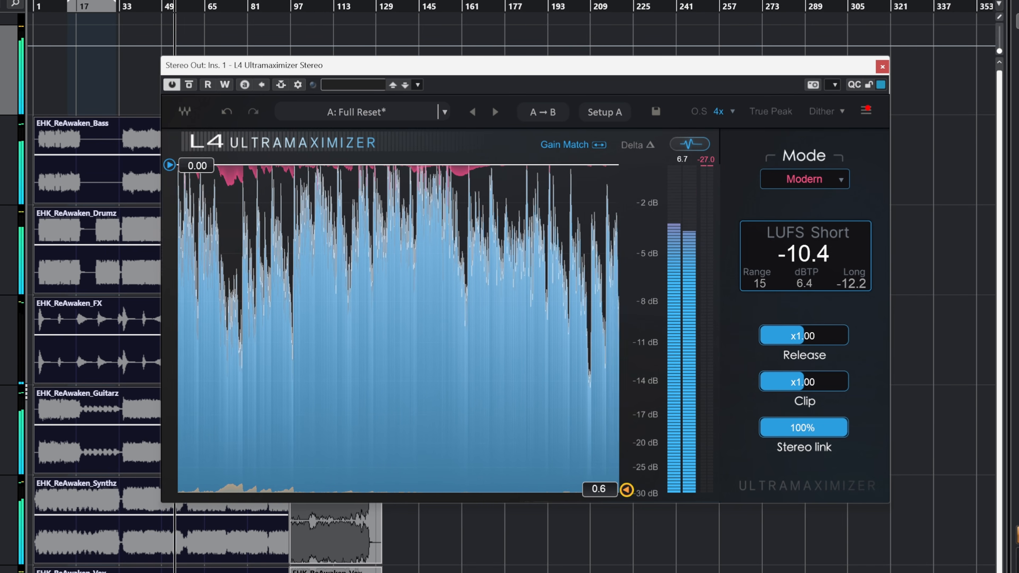
pyautogui.moveTo(833, 427); pyautogui.dragTo(762, 427)
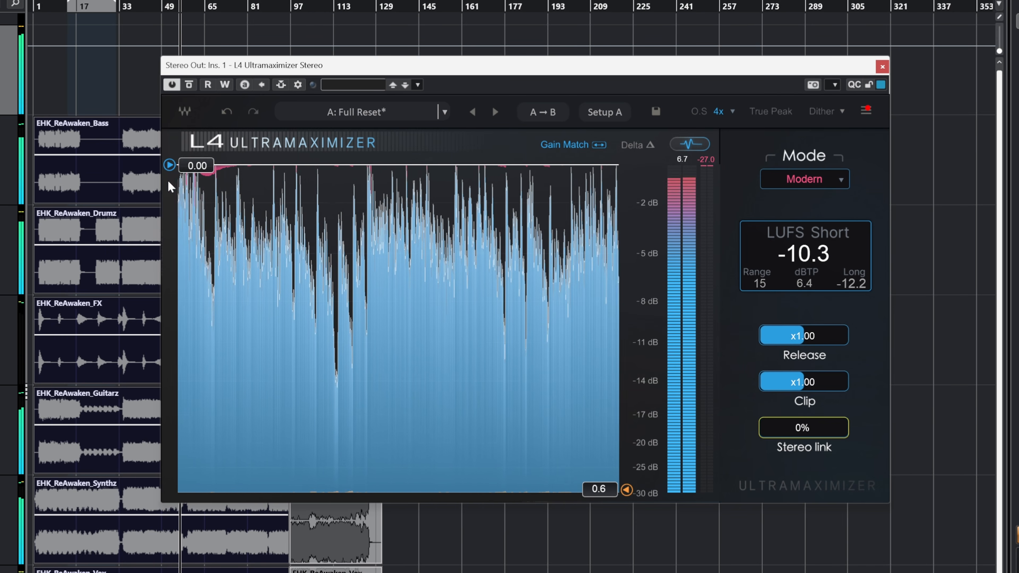
pyautogui.moveTo(169, 165); pyautogui.dragTo(169, 173)
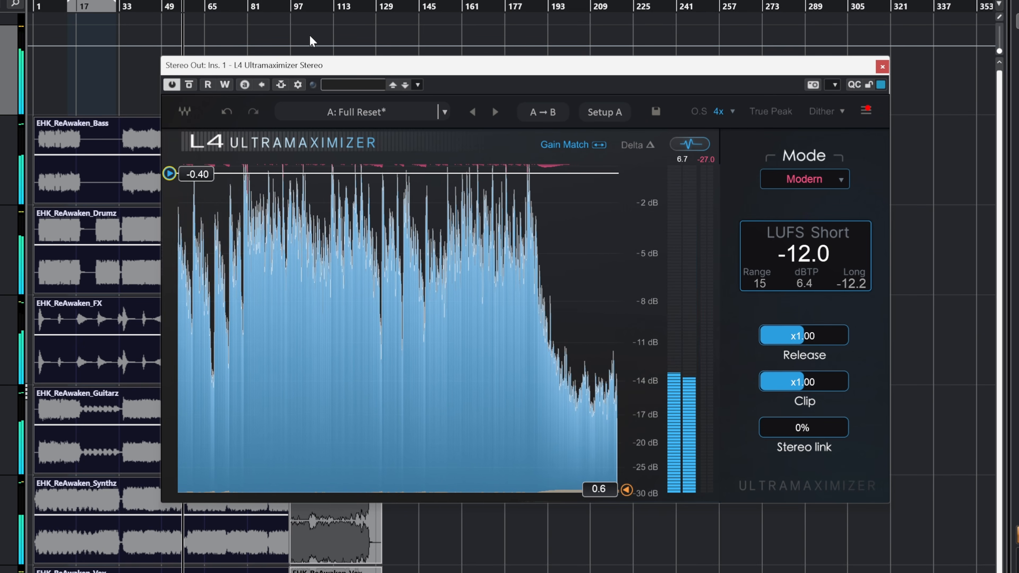
# Replay the mix from an earlier bar and set Clip to x0.30 and Release to x9.73.
pyautogui.click(140, 5)
pyautogui.press('space')
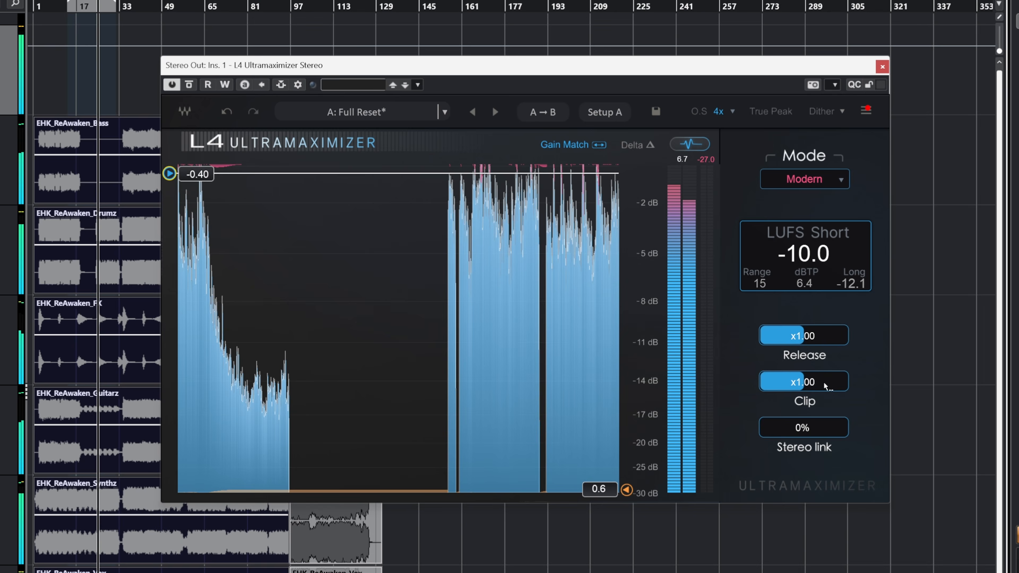
pyautogui.moveTo(825, 383)
pyautogui.mouseDown()
pyautogui.moveTo(778, 385)
pyautogui.moveTo(919, 385)
pyautogui.moveTo(838, 384)
pyautogui.mouseUp()
pyautogui.moveTo(837, 337); pyautogui.dragTo(882, 336)
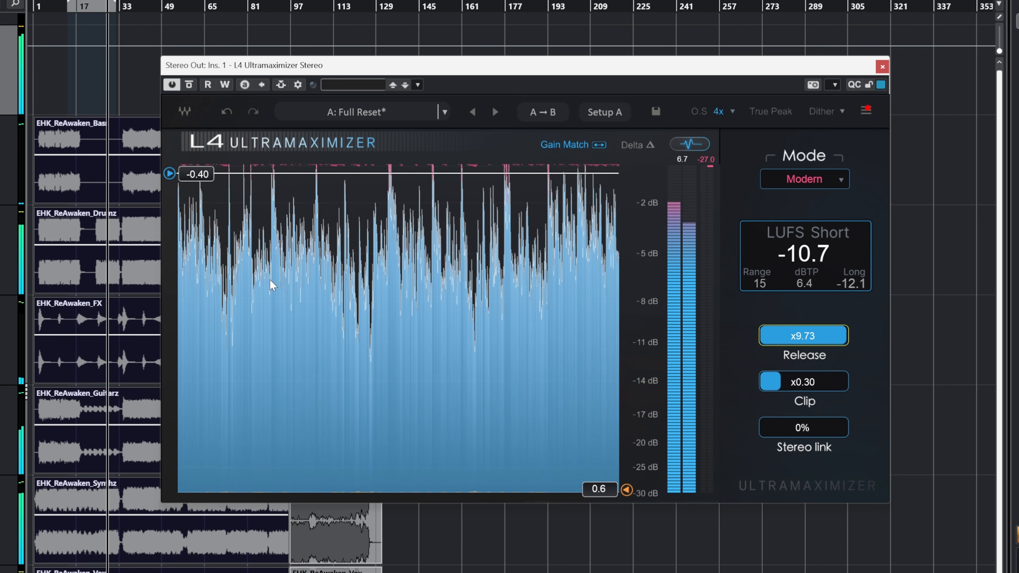
# Audition the mix with Threshold lowered to -3.65 and Release reduced to x1.01, then stop playback.
pyautogui.moveTo(168, 173); pyautogui.dragTo(169, 231)
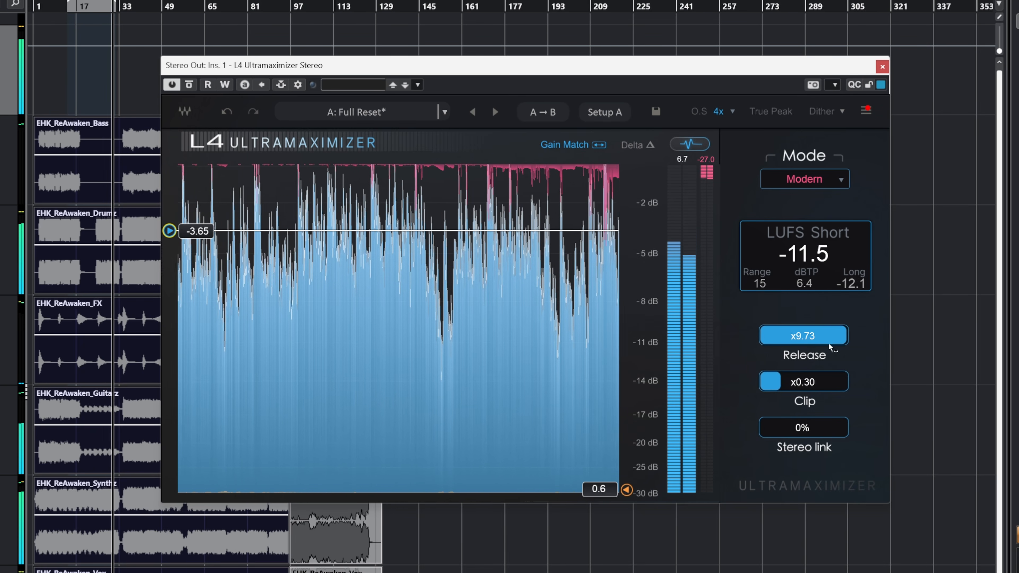
pyautogui.moveTo(829, 346); pyautogui.dragTo(802, 346)
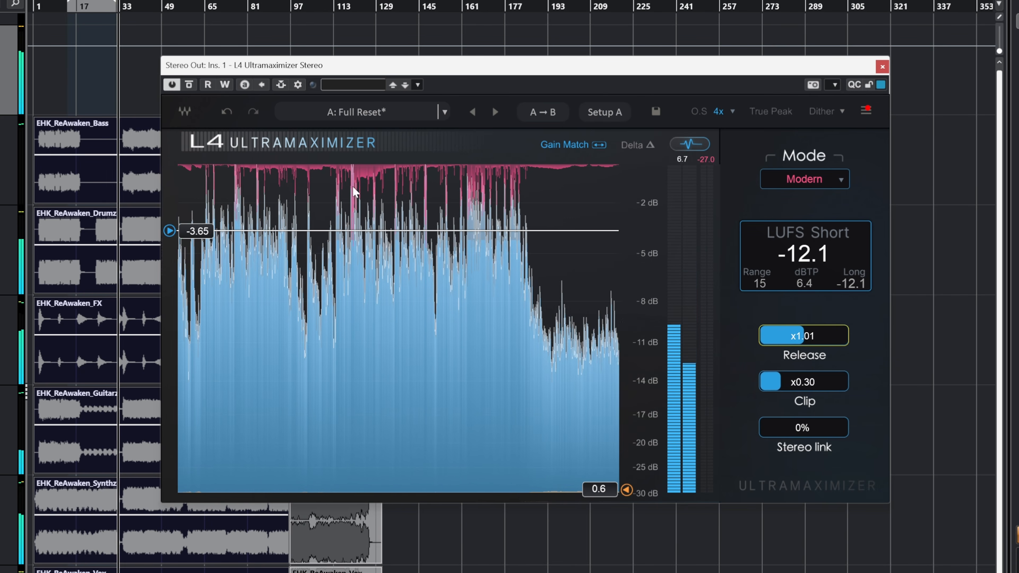
pyautogui.press('space')
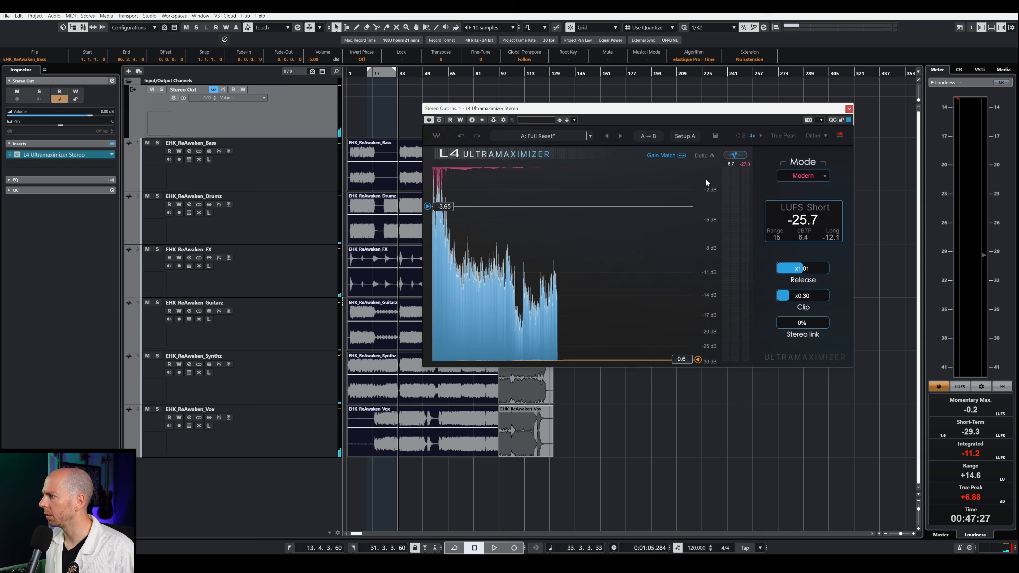
# Show the limiter's GUI size and help options without changing any.
pyautogui.click(865, 111)
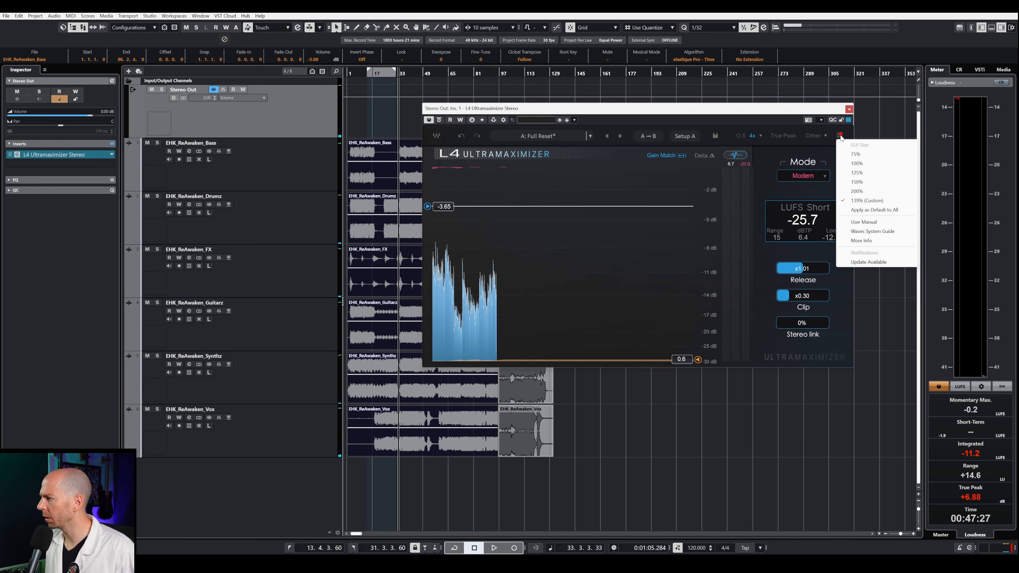
pyautogui.click(714, 209)
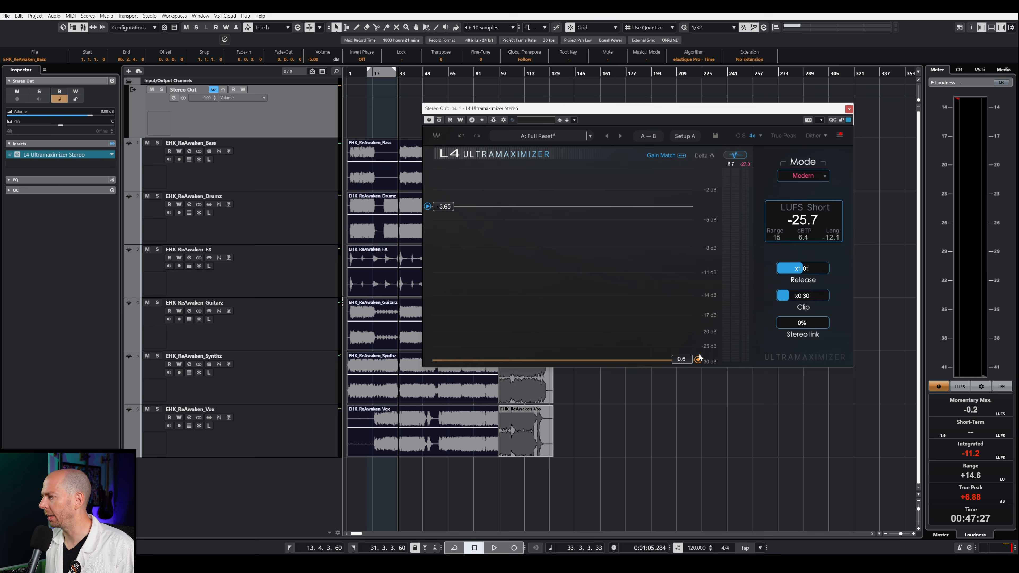
# Replay the mix from bar 20 with Threshold at -3.06, adjusting Release to x0.92 and Clip to x0.24.
pyautogui.click(379, 74)
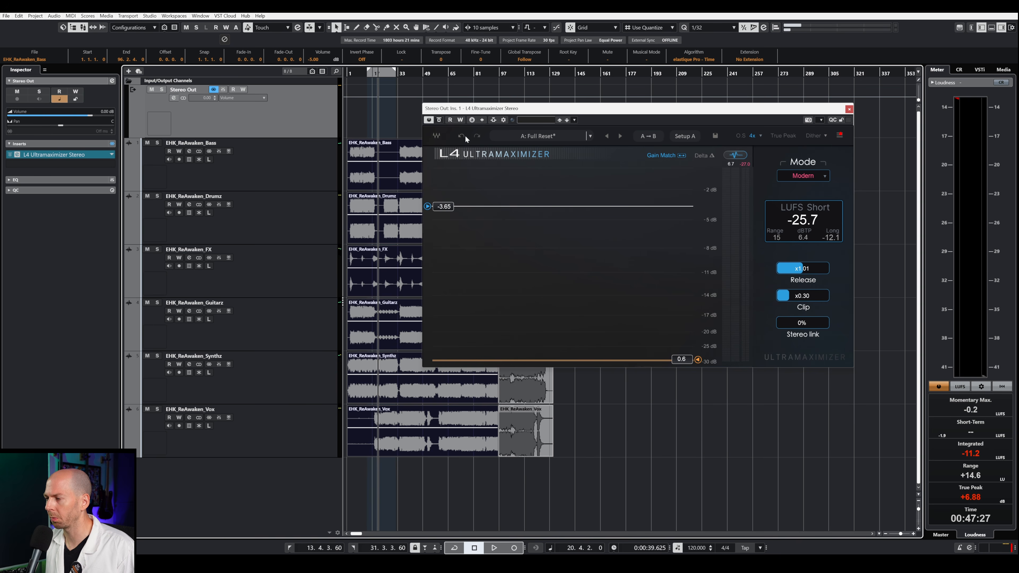
pyautogui.press('space')
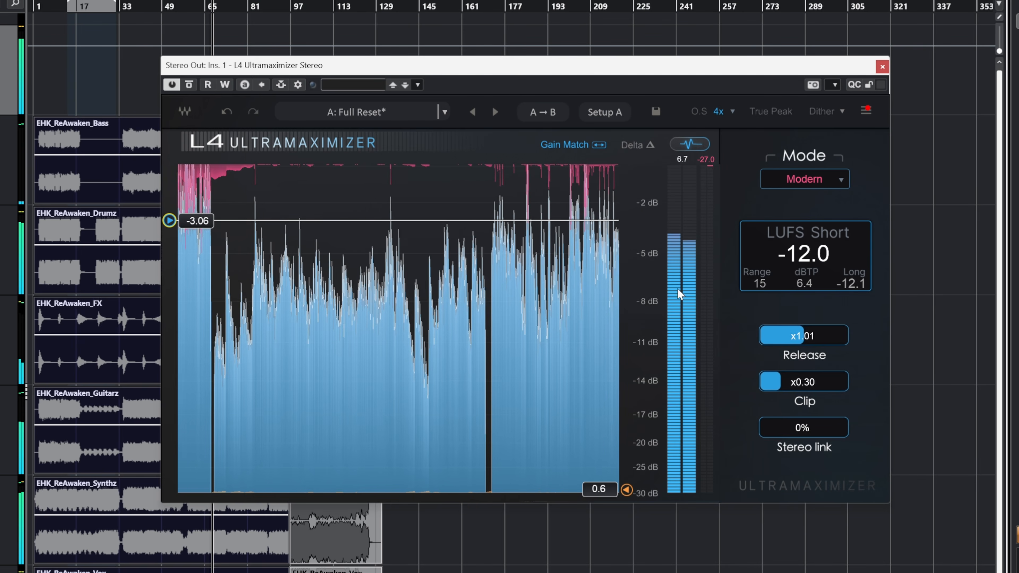
pyautogui.moveTo(822, 341); pyautogui.dragTo(796, 381)
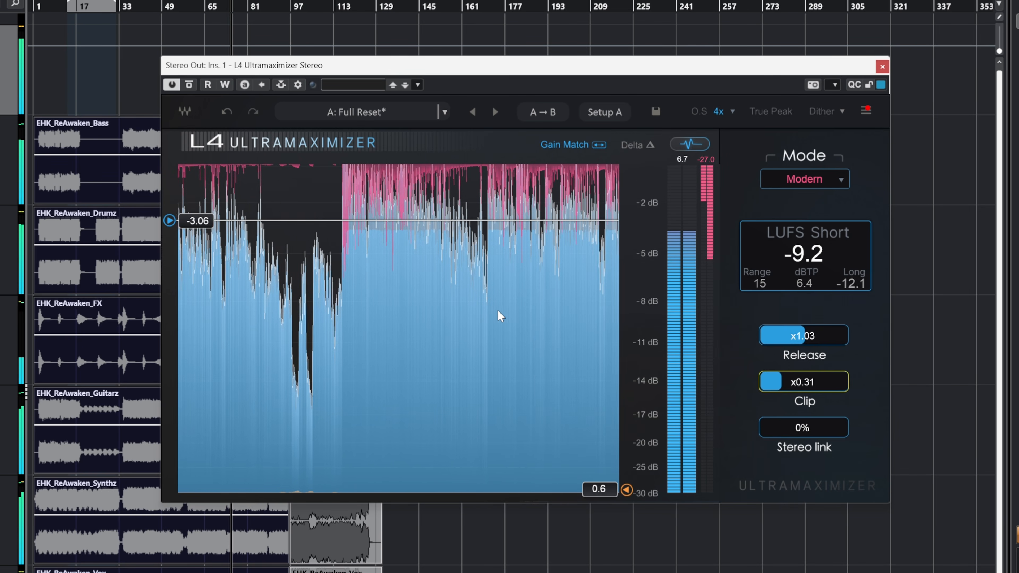
pyautogui.moveTo(799, 378); pyautogui.dragTo(799, 337)
pyautogui.press('space')
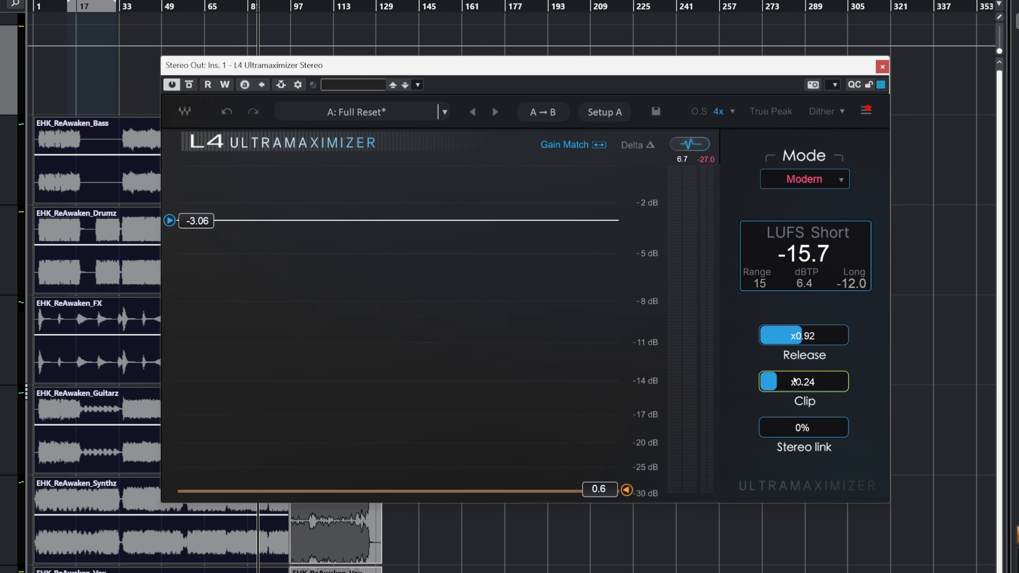
# Resume the mix and raise Clip to x3.44, easing it back to x3.22.
pyautogui.press('space')
pyautogui.moveTo(796, 382); pyautogui.dragTo(795, 335)
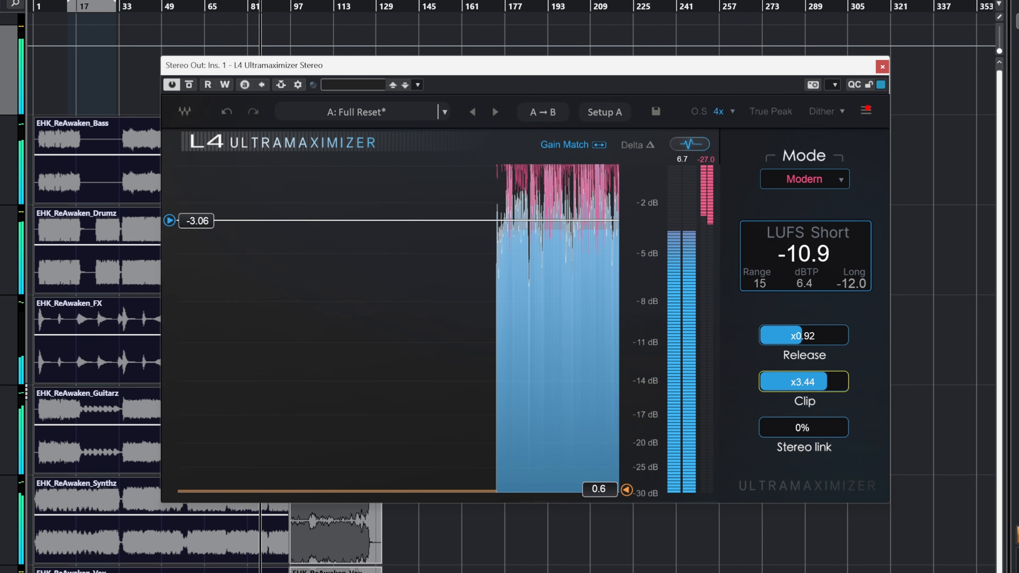
pyautogui.moveTo(802, 379); pyautogui.dragTo(802, 381)
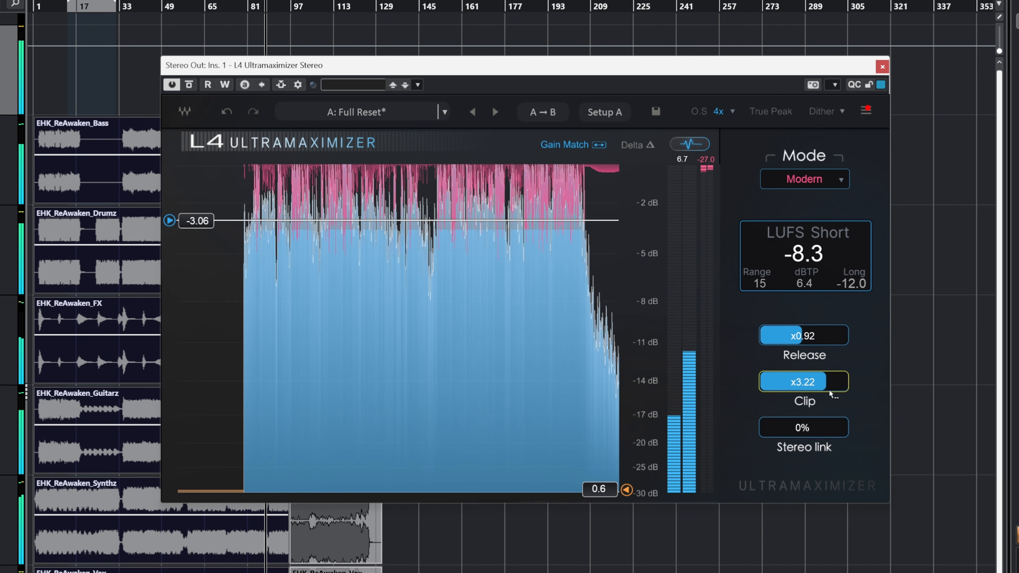
# Audition the Delta signal while setting Clip to x2.87, then turn Delta off and stop playback.
pyautogui.click(649, 146)
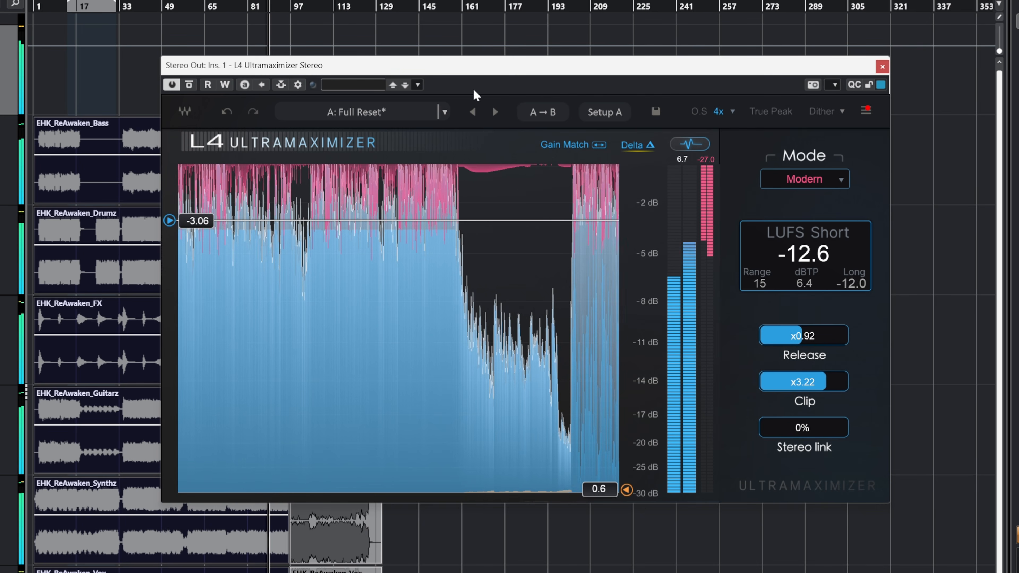
pyautogui.moveTo(838, 381)
pyautogui.mouseDown()
pyautogui.moveTo(838, 406)
pyautogui.moveTo(837, 383)
pyautogui.mouseUp()
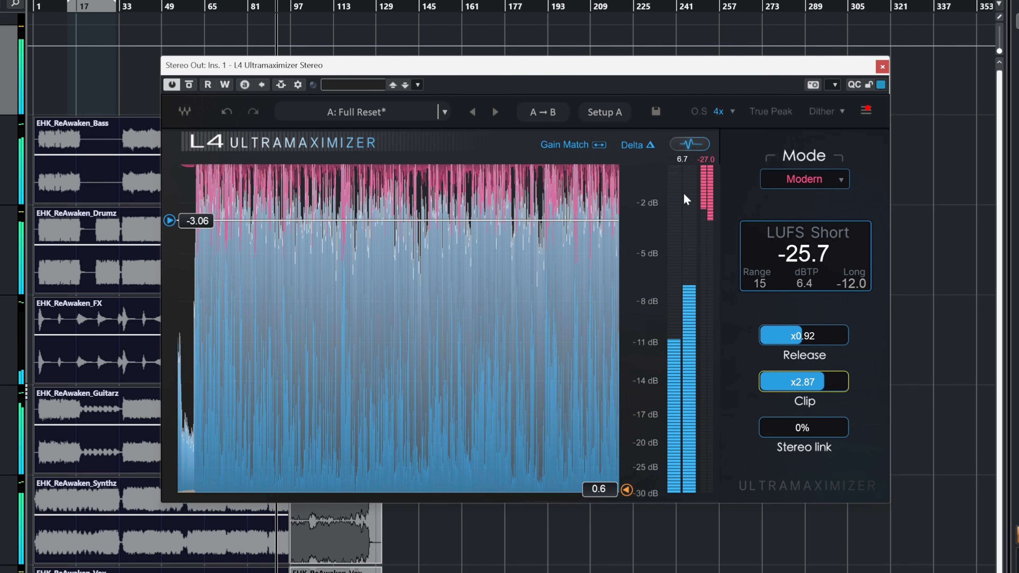
pyautogui.click(642, 146)
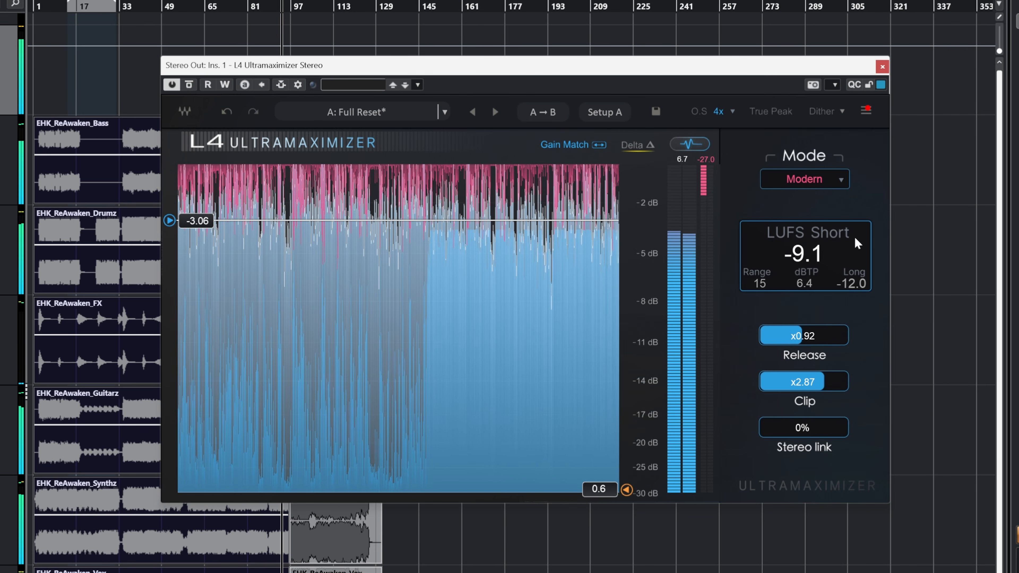
pyautogui.press('space')
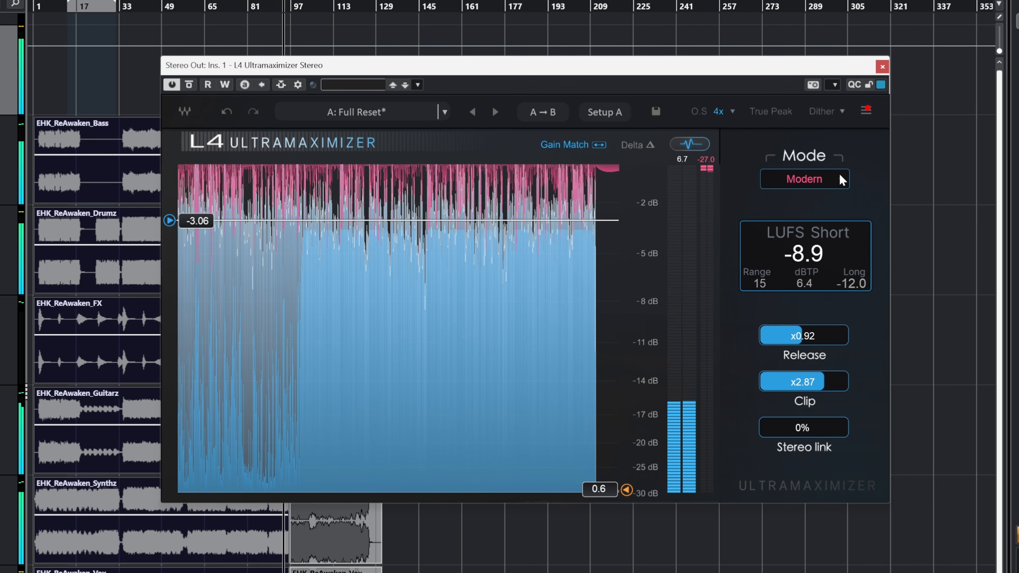
# Switch the limiter mode to Aggressive and audition the mix with Threshold at -2.49, lowering Clip to x0.25.
pyautogui.click(842, 184)
pyautogui.click(520, 217)
pyautogui.scroll(-1, 804, 181)
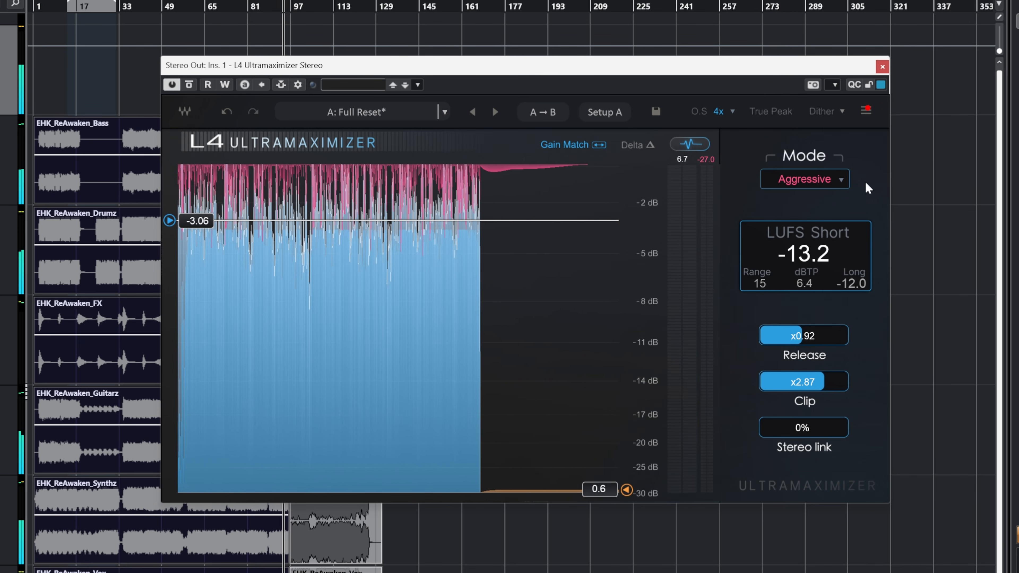
pyautogui.press('space')
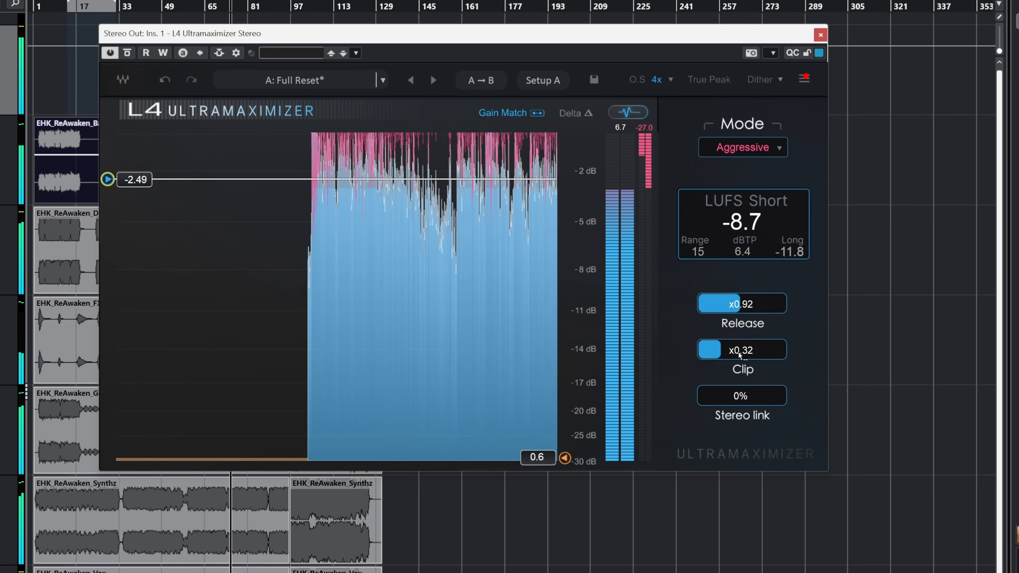
pyautogui.moveTo(738, 355); pyautogui.dragTo(715, 350)
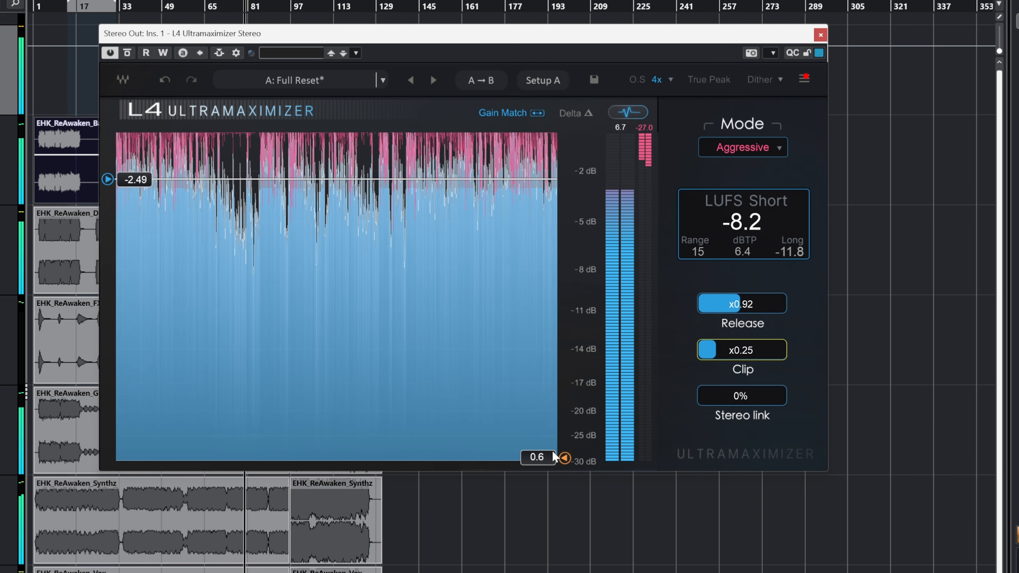
pyautogui.press('space')
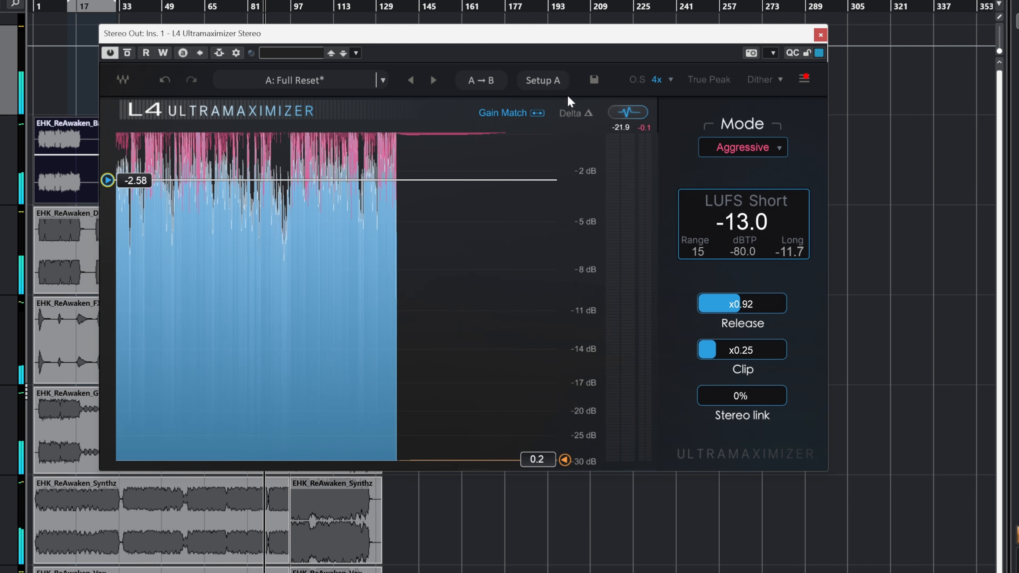
# Return to the Threshold and Ceiling view and compare the limiter bypassed and active twice during playback, with Ceiling at -1.74.
pyautogui.click(628, 112)
pyautogui.press('space')
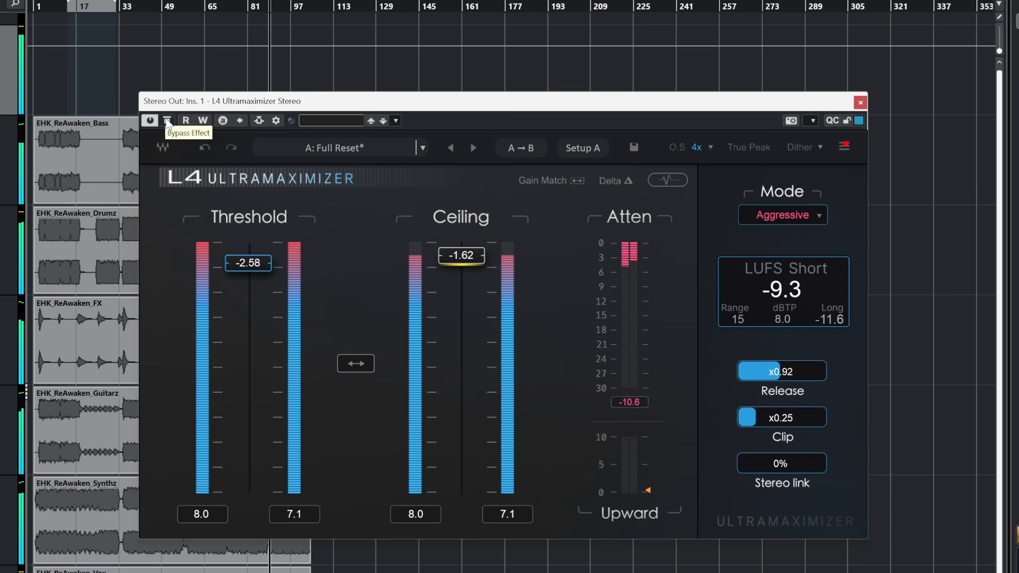
pyautogui.click(167, 121)
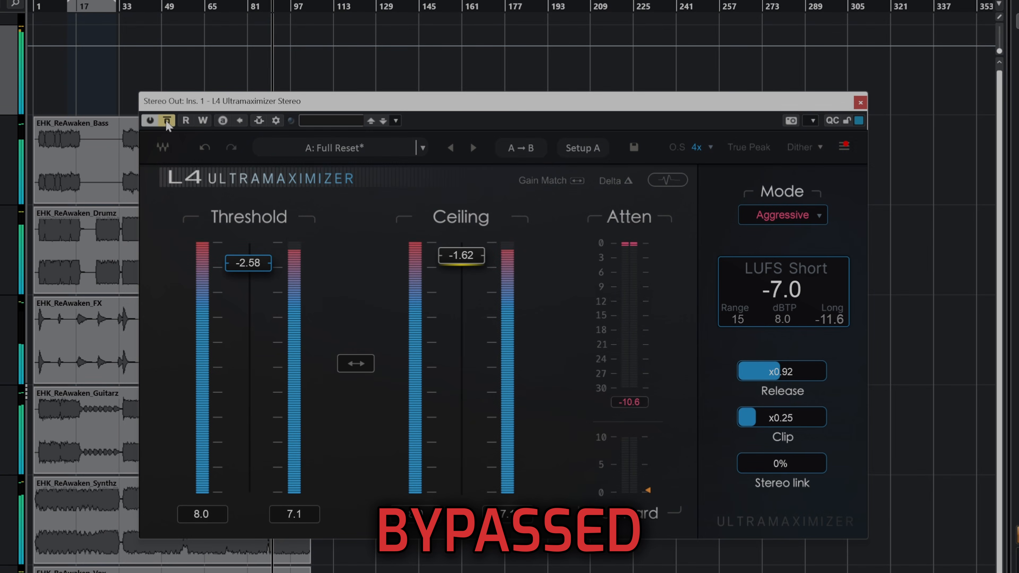
pyautogui.click(167, 120)
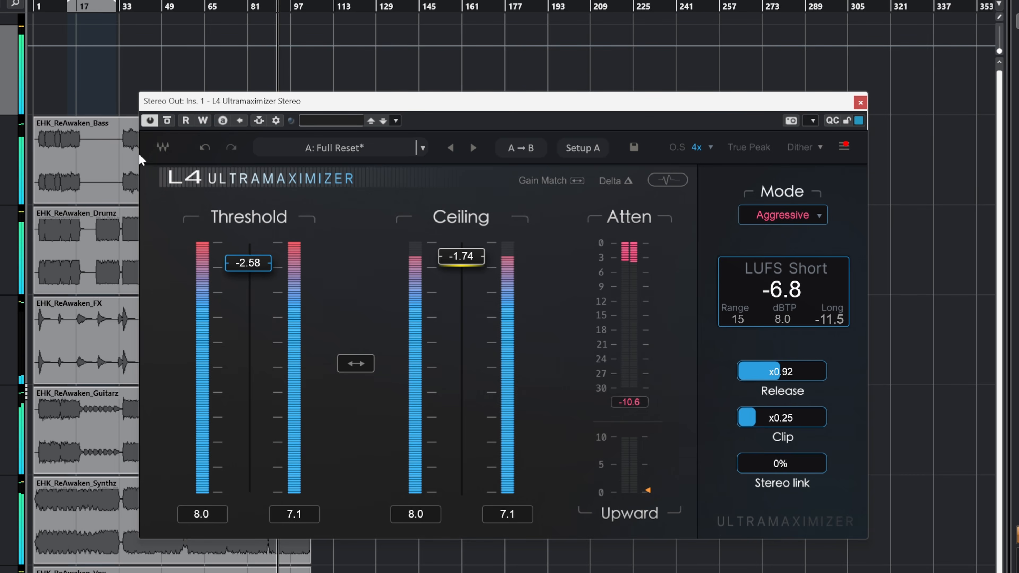
pyautogui.click(168, 126)
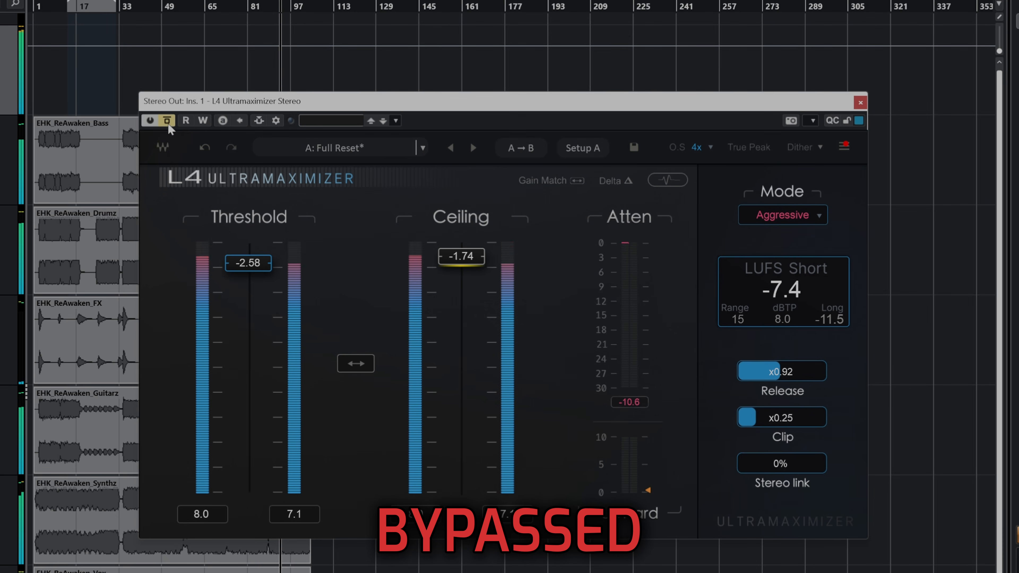
pyautogui.click(168, 125)
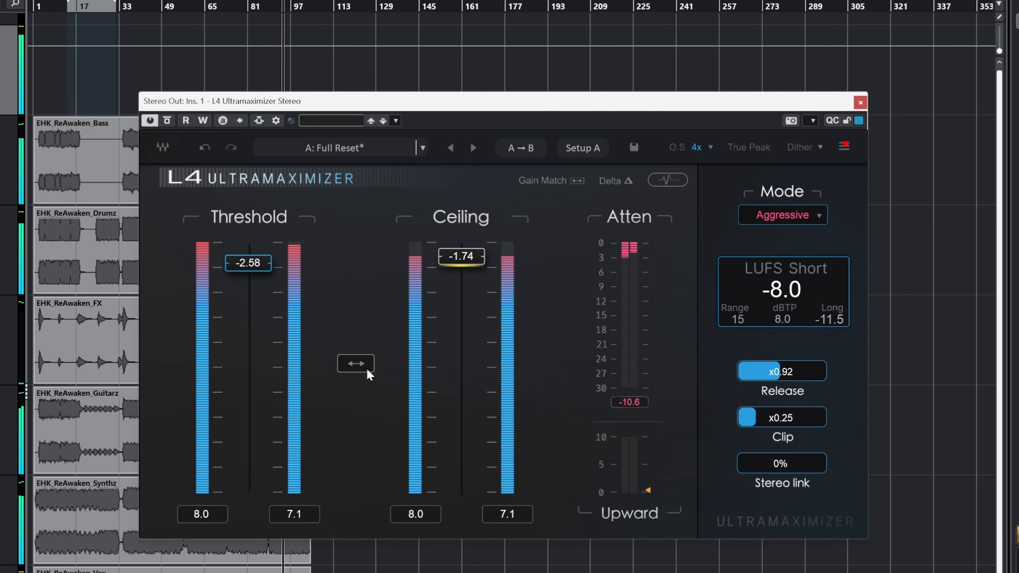
# Stop playback and raise the limiter's Ceiling to -0.20.
pyautogui.press('space')
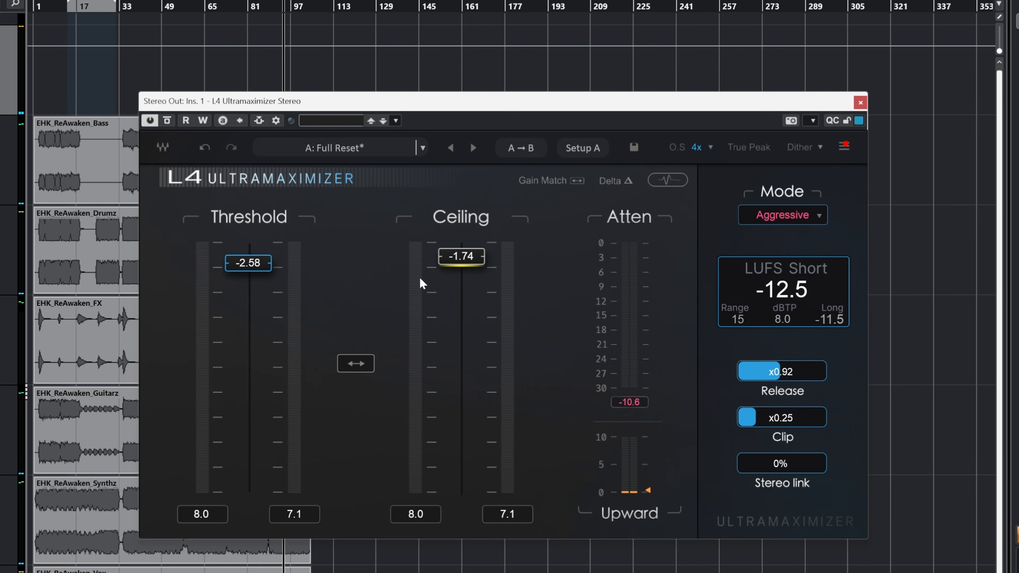
pyautogui.moveTo(458, 259); pyautogui.dragTo(462, 246)
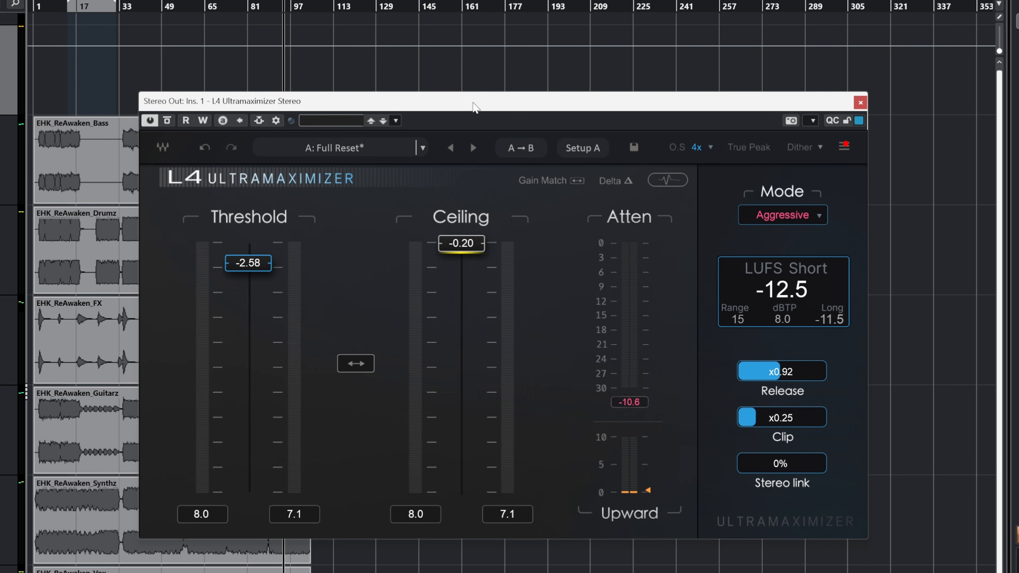
# Move the limiter window clear of the start of the timeline and play the mix from bar 33.
pyautogui.moveTo(471, 99); pyautogui.dragTo(600, 86)
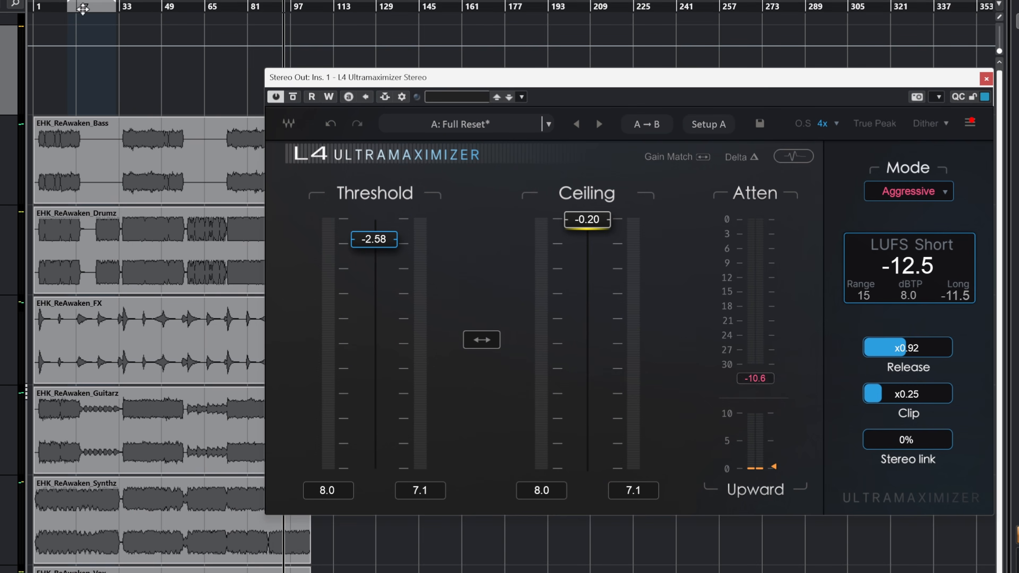
pyautogui.click(120, 6)
pyautogui.press('space')
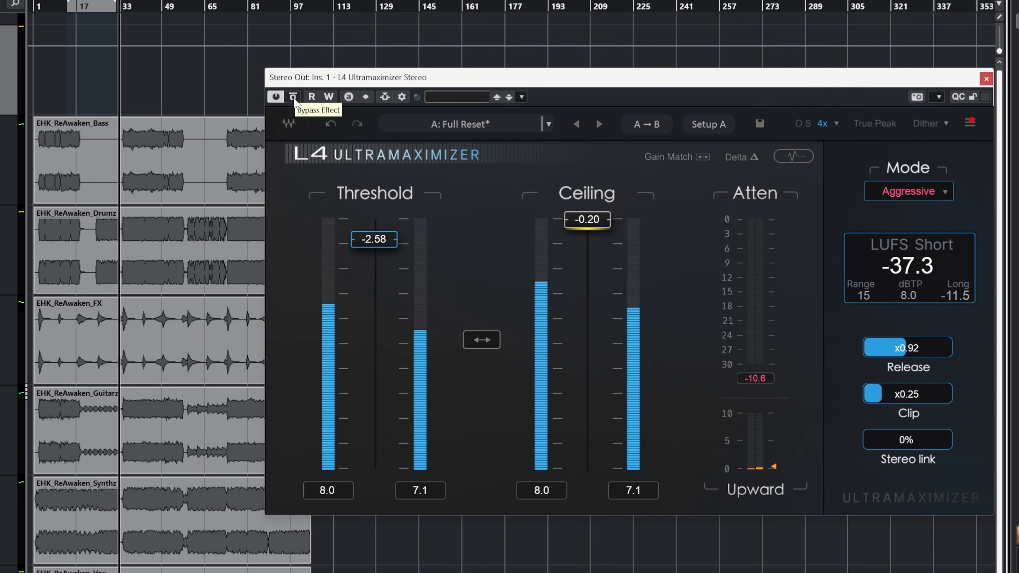
# Compare the mix with the limiter bypassed and active twice during playback, ending with it active.
pyautogui.click(293, 98)
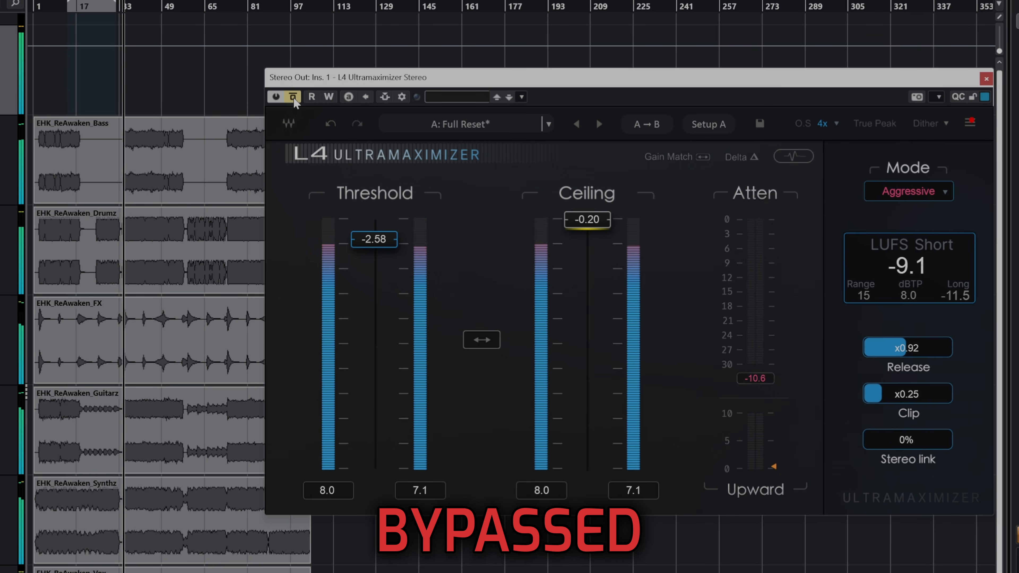
pyautogui.click(293, 97)
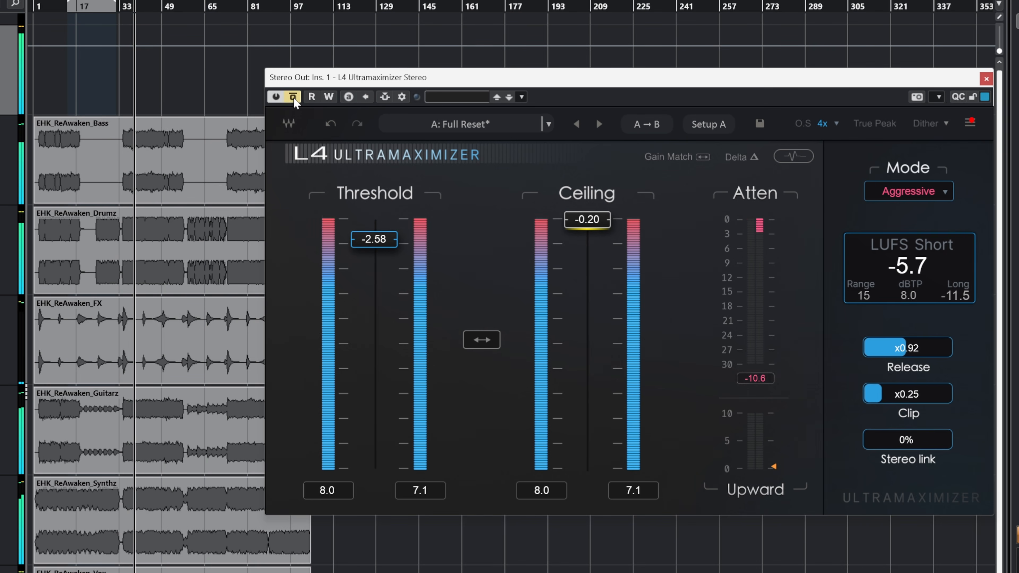
pyautogui.click(293, 97)
pyautogui.rightClick(293, 98)
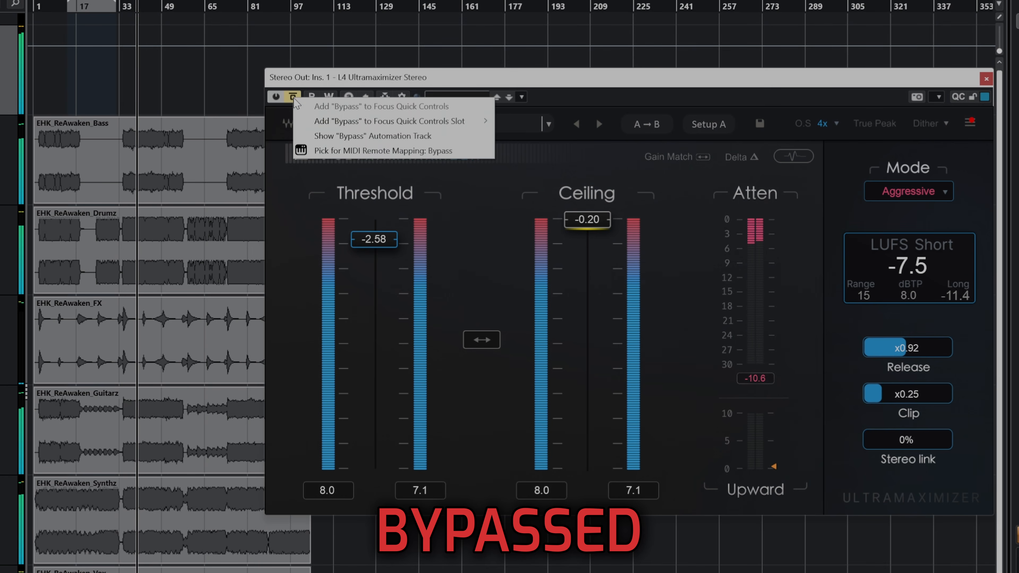
pyautogui.click(293, 98)
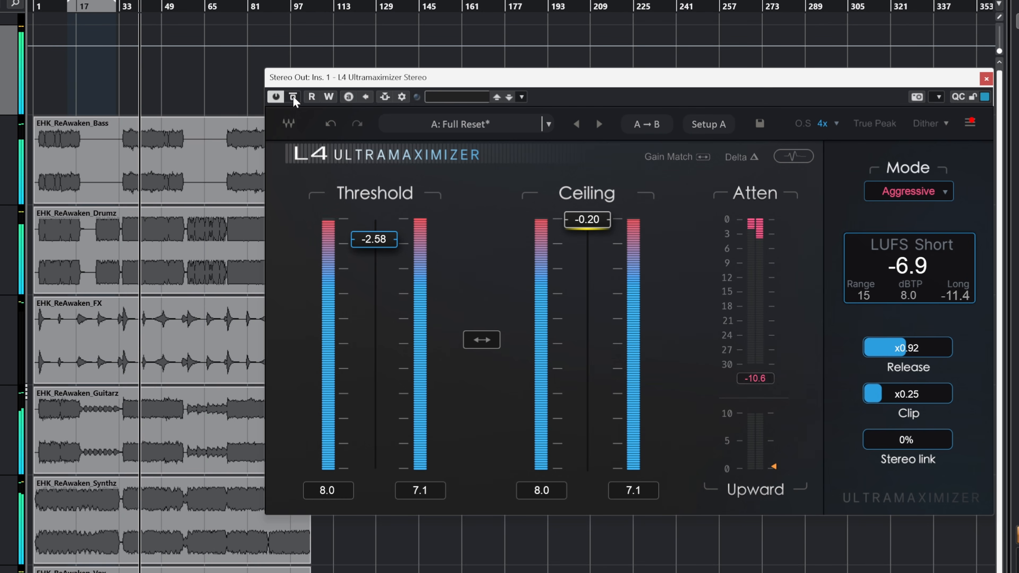